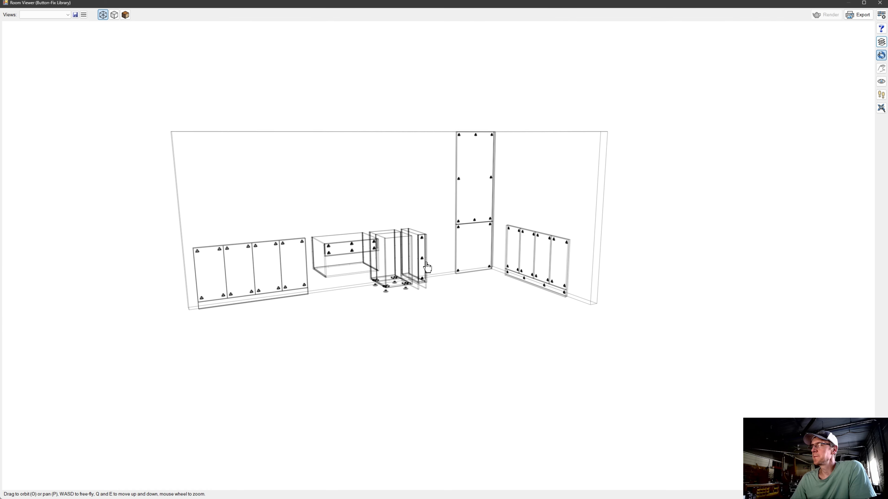
Examine the fasteners on the wall panels and cabinets in the room's wireframe view, then close the room viewer
{"action": "scroll", "coordinate": [246, 254], "scroll_direction": "up", "scroll_amount": 8}
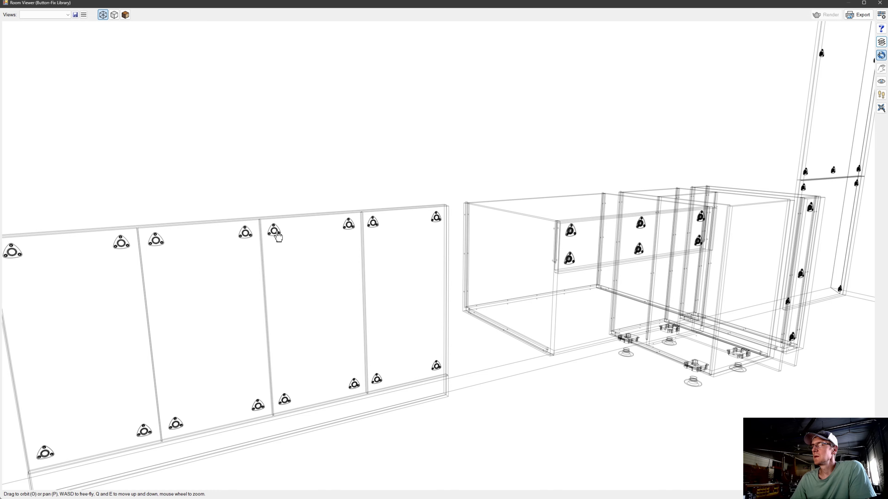
{"action": "scroll", "coordinate": [277, 242], "scroll_direction": "down", "scroll_amount": 3}
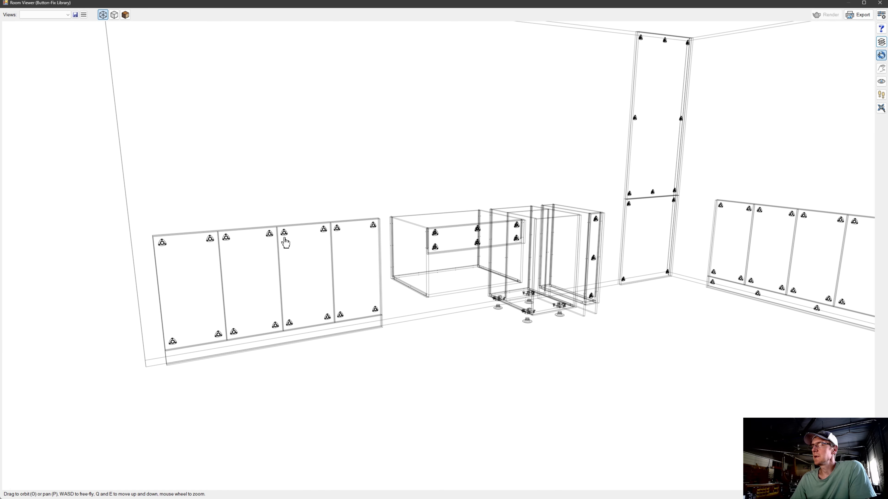
{"action": "scroll", "coordinate": [297, 243], "scroll_direction": "down", "scroll_amount": 3}
{"action": "scroll", "coordinate": [349, 234], "scroll_direction": "up", "scroll_amount": 3}
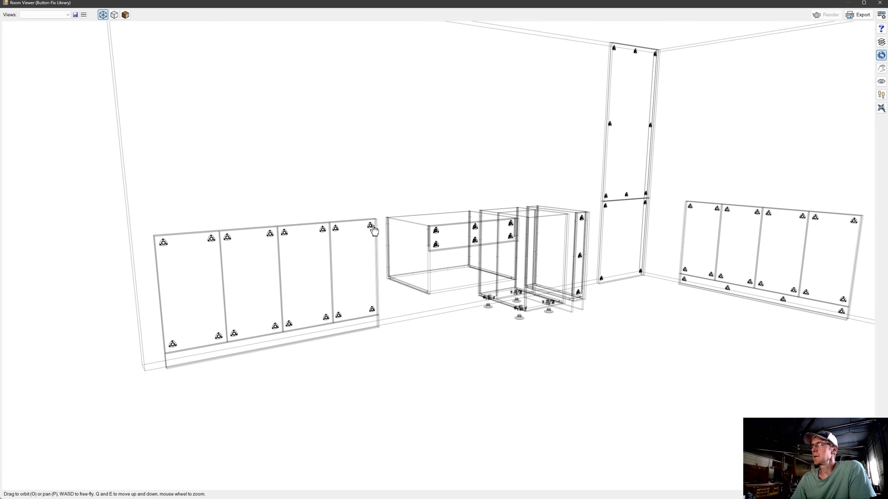
{"action": "left_click", "coordinate": [879, 3]}
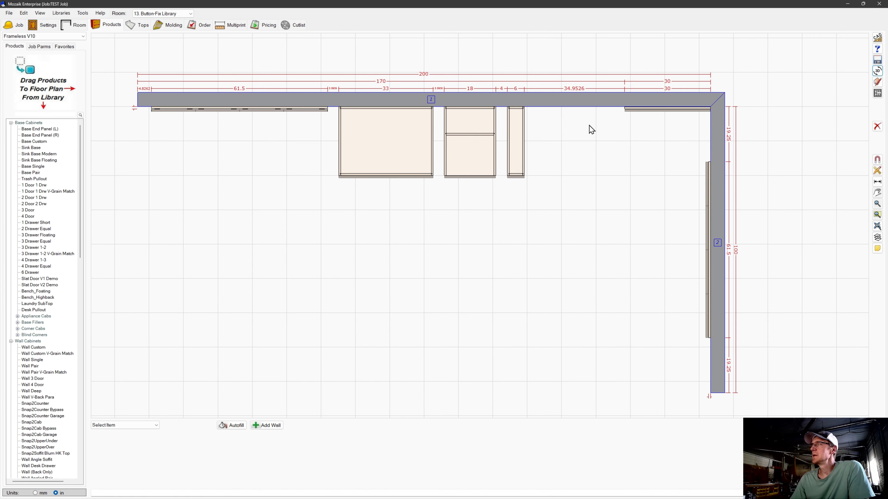
Open the 33-inch-wide cabinet in the product viewer and examine the fasteners along its front edge from the top
{"action": "double_click", "coordinate": [413, 173]}
{"action": "left_click", "coordinate": [206, 425]}
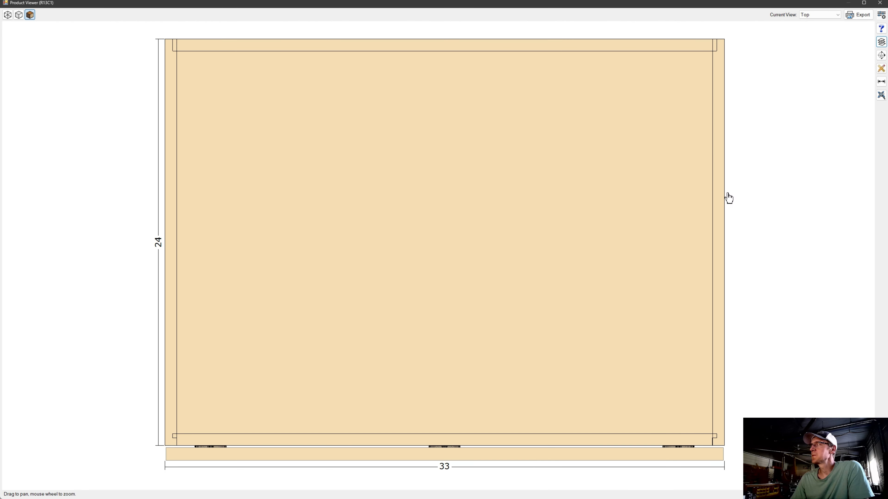
{"action": "left_click_drag", "start_coordinate": [525, 373], "coordinate": [513, 305]}
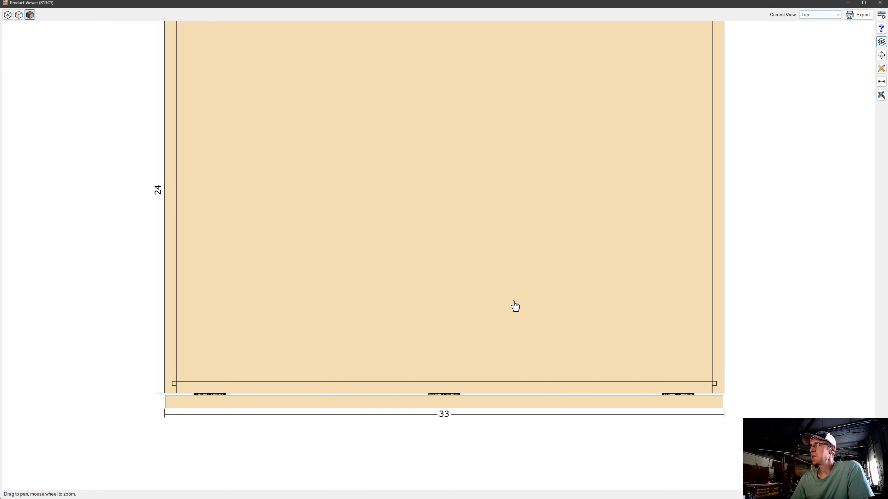
{"action": "scroll", "coordinate": [446, 365], "scroll_direction": "up", "scroll_amount": 2}
{"action": "scroll", "coordinate": [447, 365], "scroll_direction": "up", "scroll_amount": 1}
{"action": "scroll", "coordinate": [448, 366], "scroll_direction": "down", "scroll_amount": 2}
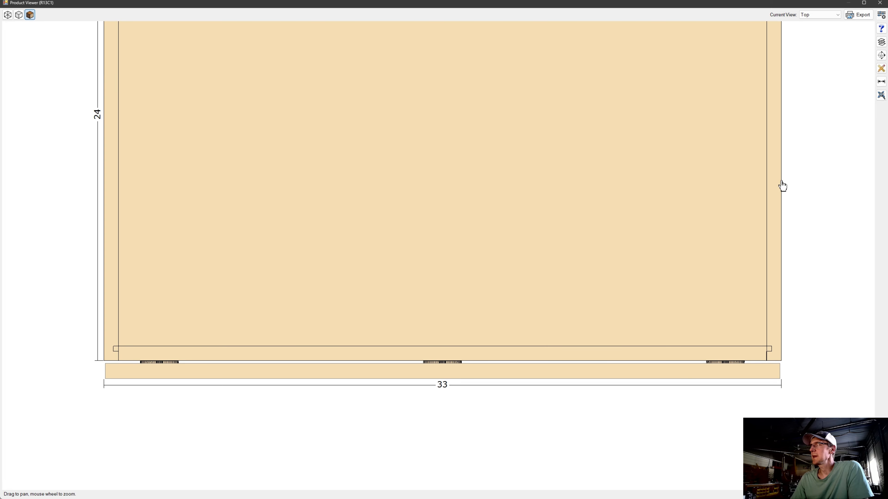
Show the cabinet in the Front view, then in Perspective, and orbit around its dark drawer front
{"action": "left_click", "coordinate": [838, 15]}
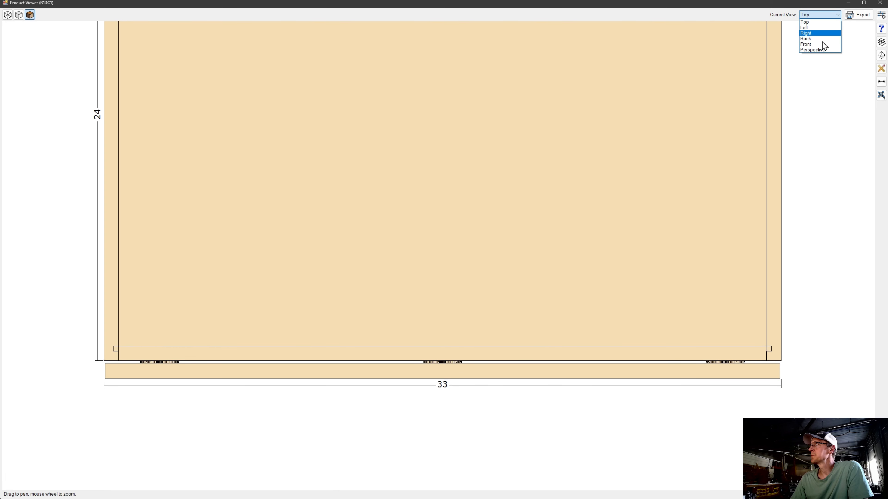
{"action": "left_click", "coordinate": [822, 45]}
{"action": "left_click", "coordinate": [838, 15]}
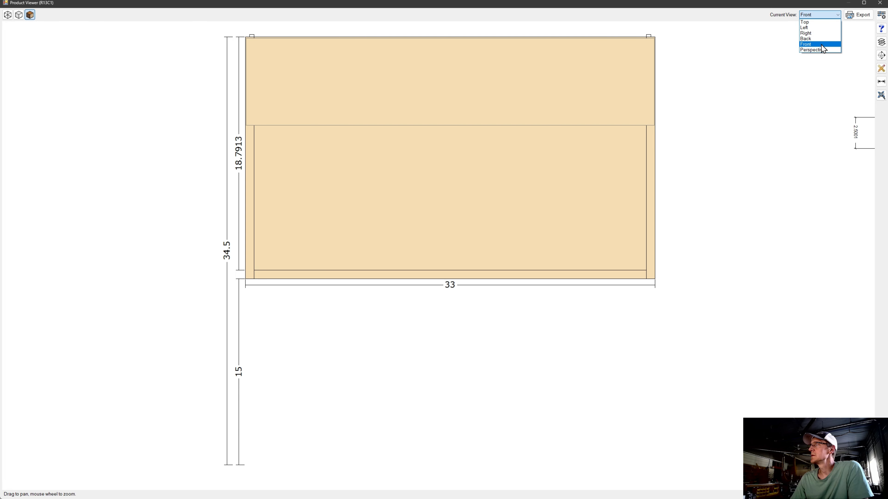
{"action": "left_click", "coordinate": [815, 50]}
{"action": "left_click_drag", "start_coordinate": [652, 188], "coordinate": [605, 179]}
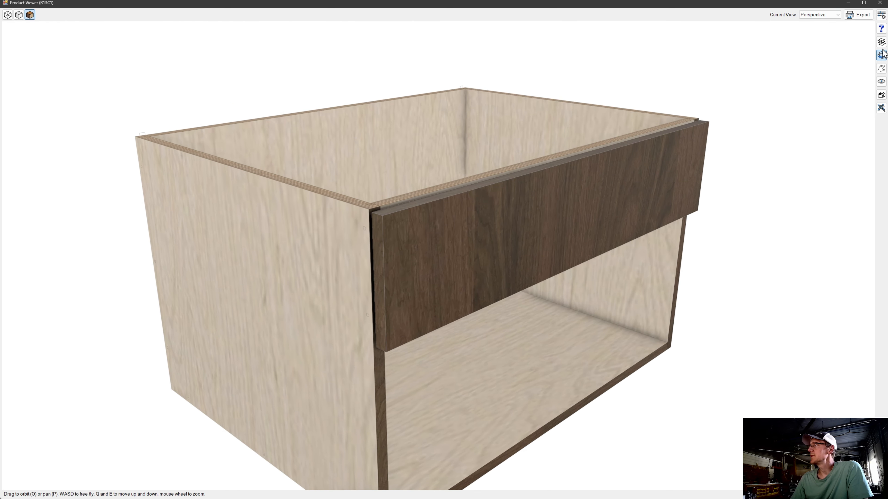
Hide the Doors layer and orbit the cabinet to face the sub-panel behind the drawer front
{"action": "left_click", "coordinate": [881, 42]}
{"action": "left_click", "coordinate": [396, 194]}
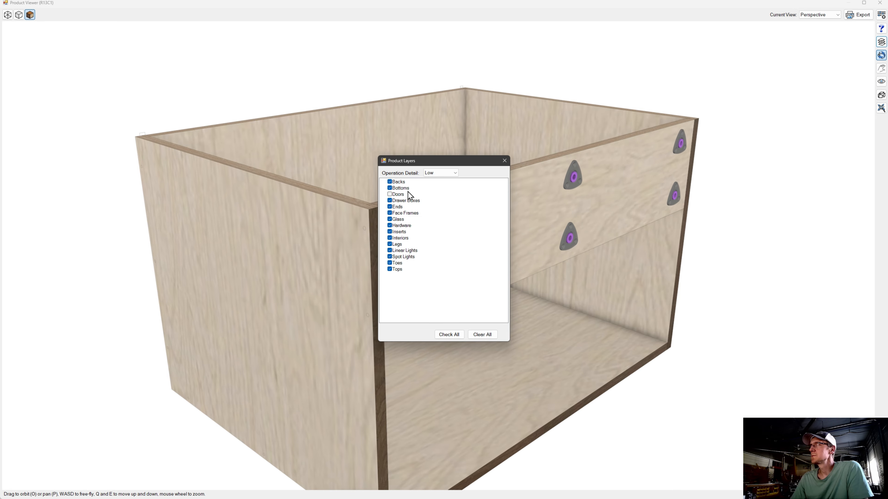
{"action": "left_click", "coordinate": [504, 160]}
{"action": "left_click_drag", "start_coordinate": [505, 167], "coordinate": [418, 234]}
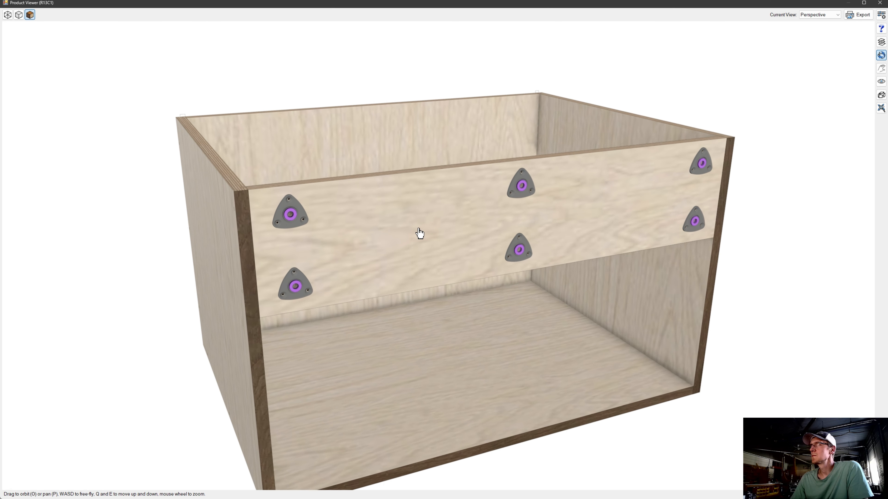
Examine the triangular Button-Fix fasteners on the cabinet's front sub-panel up close from several angles
{"action": "scroll", "coordinate": [317, 218], "scroll_direction": "up", "scroll_amount": 3}
{"action": "scroll", "coordinate": [317, 209], "scroll_direction": "down", "scroll_amount": 2}
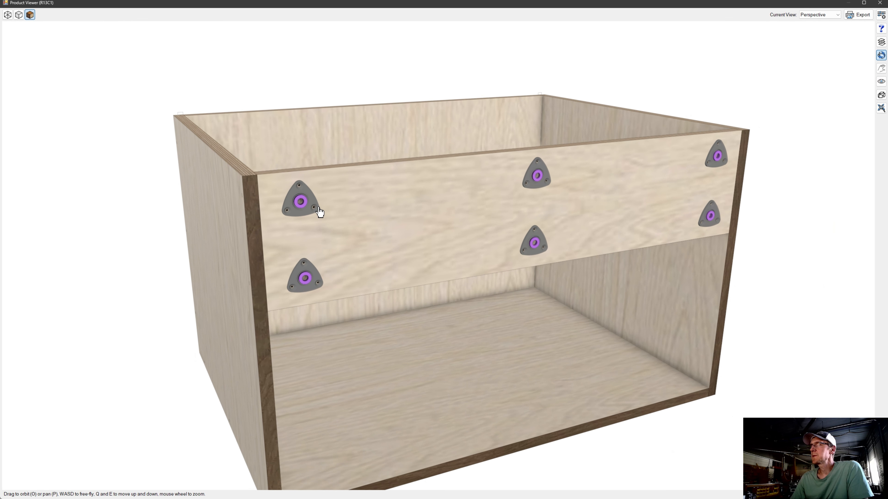
{"action": "left_click_drag", "start_coordinate": [317, 208], "coordinate": [440, 194]}
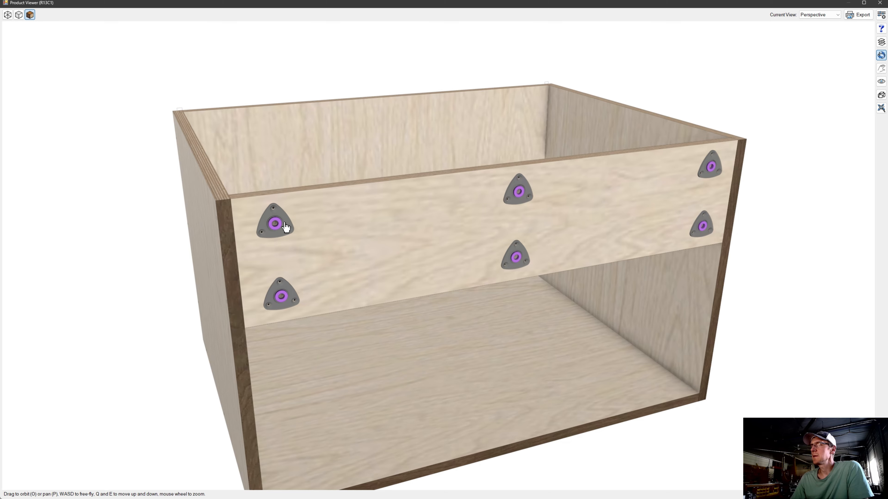
{"action": "left_click_drag", "start_coordinate": [286, 226], "coordinate": [306, 199]}
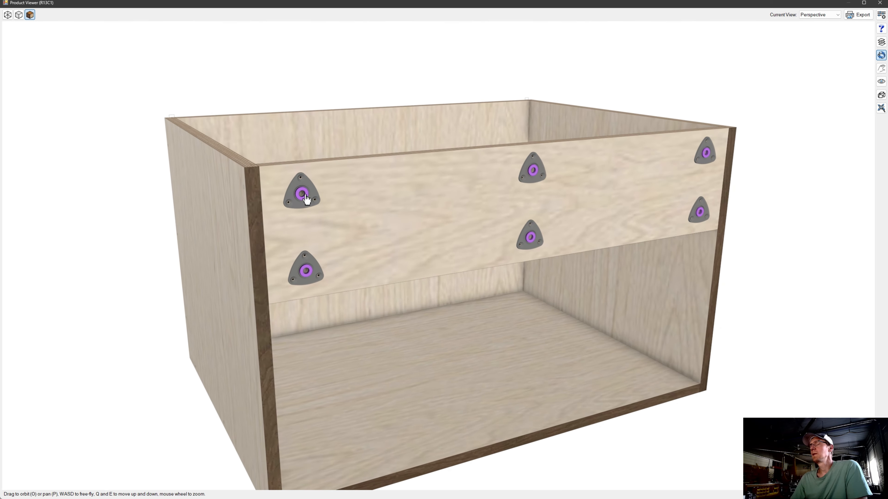
{"action": "scroll", "coordinate": [306, 199], "scroll_direction": "up", "scroll_amount": 2}
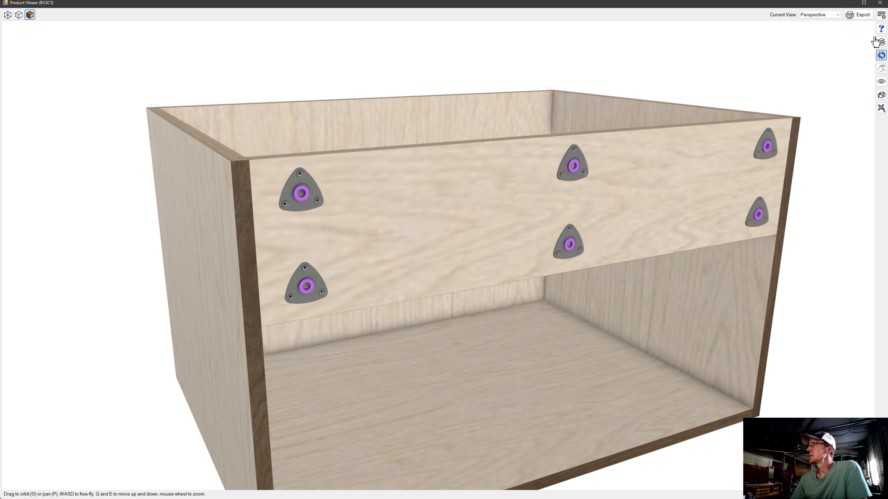
Turn the Doors layer back on for the cabinet and close the layer settings
{"action": "left_click", "coordinate": [881, 42]}
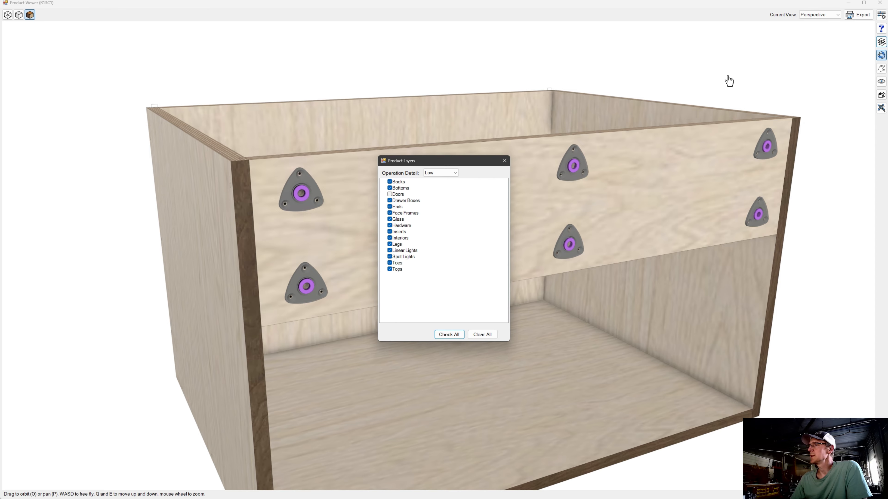
{"action": "left_click", "coordinate": [390, 194]}
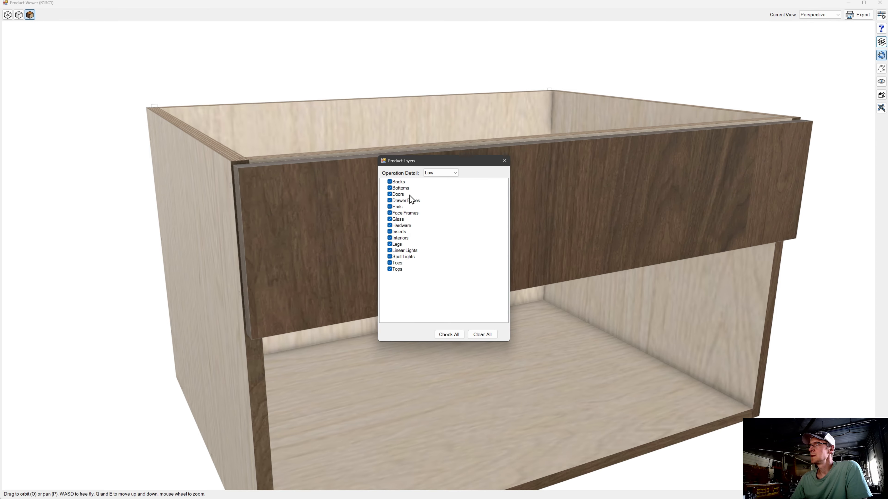
{"action": "left_click", "coordinate": [505, 160]}
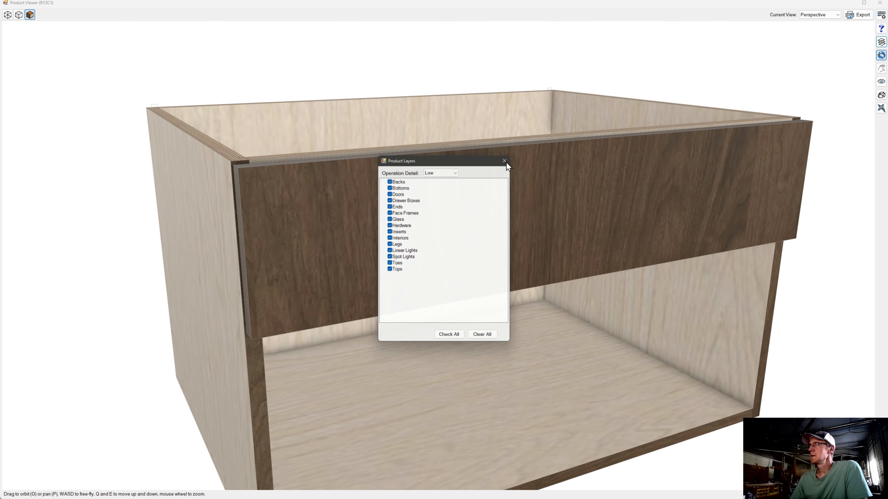
Show the cabinet in the Right view as wireframe and examine the fasteners between the sub-panel and front
{"action": "left_click", "coordinate": [838, 16]}
{"action": "left_click", "coordinate": [807, 33]}
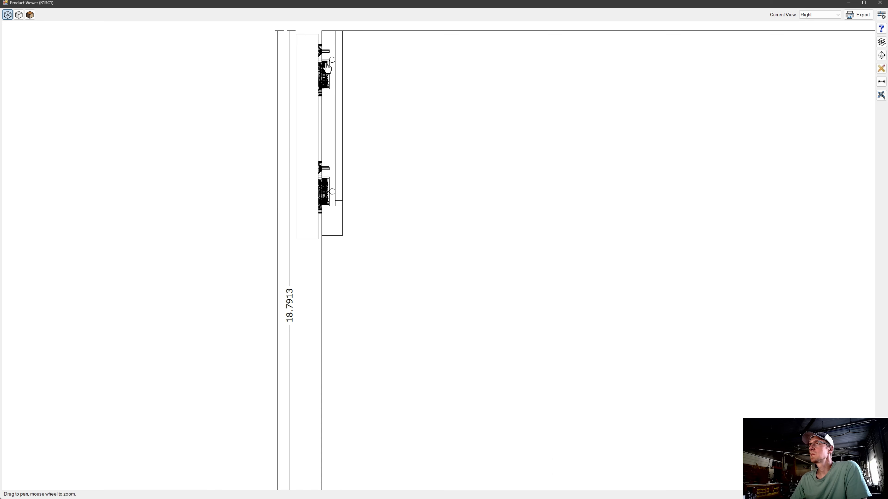
{"action": "scroll", "coordinate": [333, 64], "scroll_direction": "up", "scroll_amount": 2}
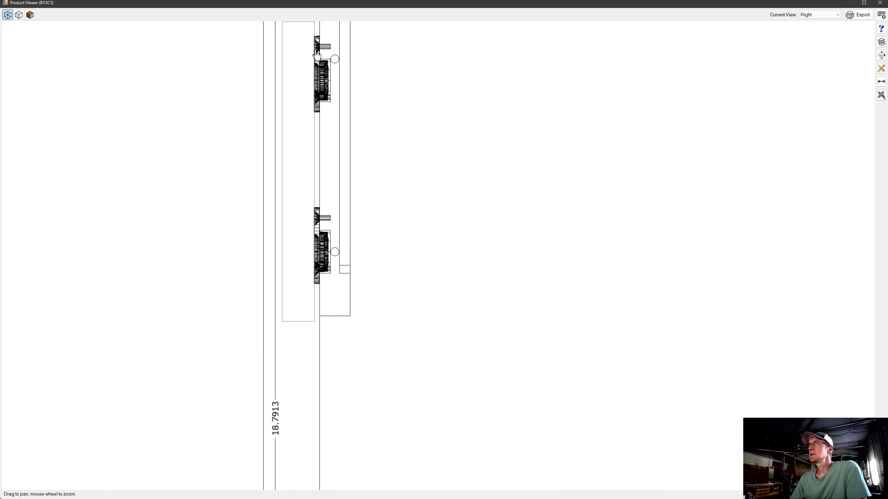
{"action": "scroll", "coordinate": [317, 54], "scroll_direction": "down", "scroll_amount": 1}
Set the cabinet drawing's operation detail to High
{"action": "left_click", "coordinate": [881, 42]}
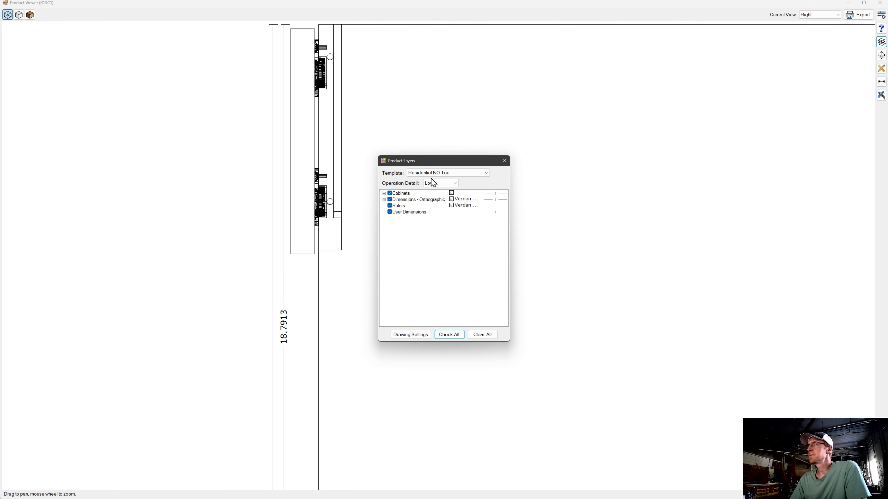
{"action": "left_click", "coordinate": [432, 182]}
{"action": "left_click", "coordinate": [439, 203]}
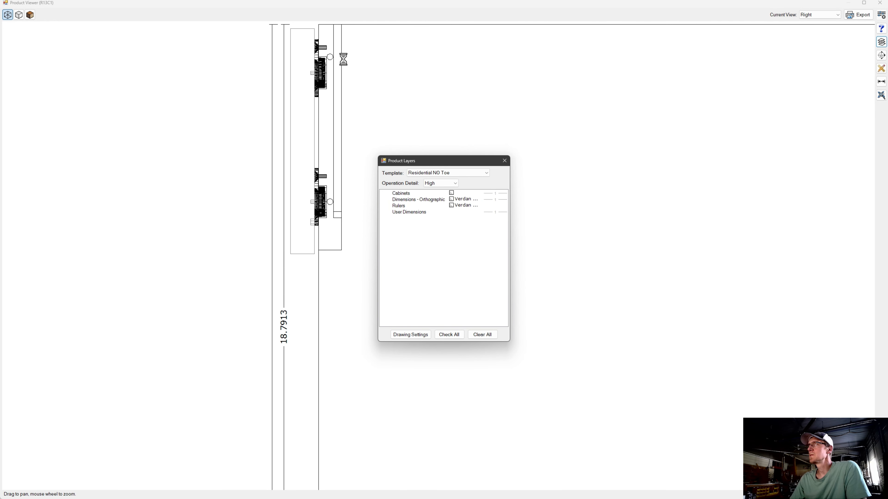
Examine the detailed fastener and drilling operations in the cabinet's Top and Front wireframe views
{"action": "scroll", "coordinate": [293, 67], "scroll_direction": "up", "scroll_amount": 3}
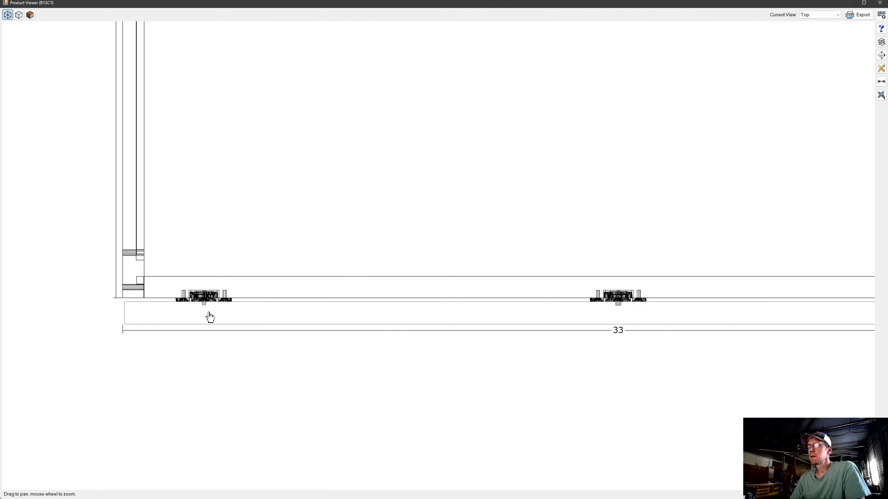
{"action": "scroll", "coordinate": [205, 311], "scroll_direction": "up", "scroll_amount": 1}
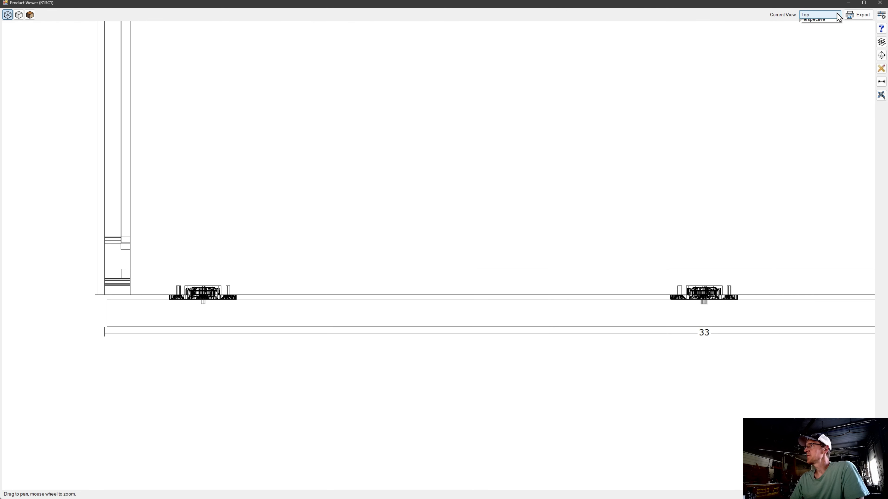
{"action": "left_click", "coordinate": [832, 15]}
{"action": "left_click", "coordinate": [821, 44]}
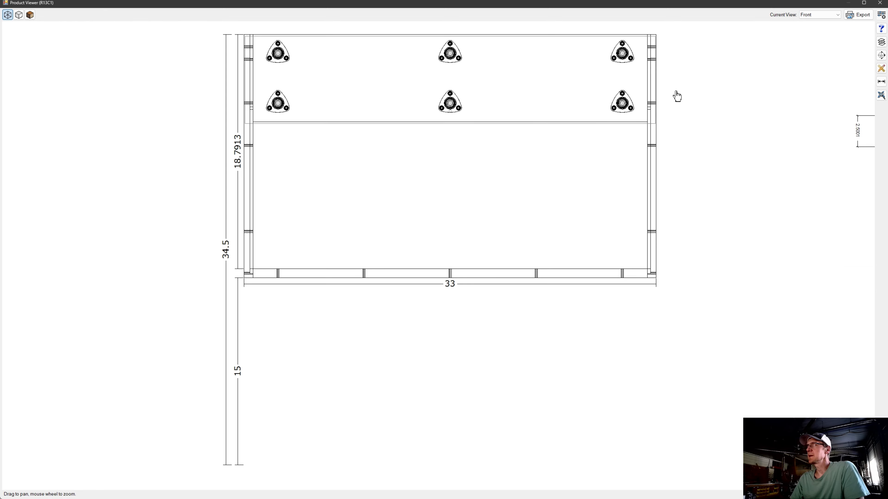
{"action": "scroll", "coordinate": [279, 109], "scroll_direction": "up", "scroll_amount": 2}
{"action": "scroll", "coordinate": [278, 111], "scroll_direction": "up", "scroll_amount": 3}
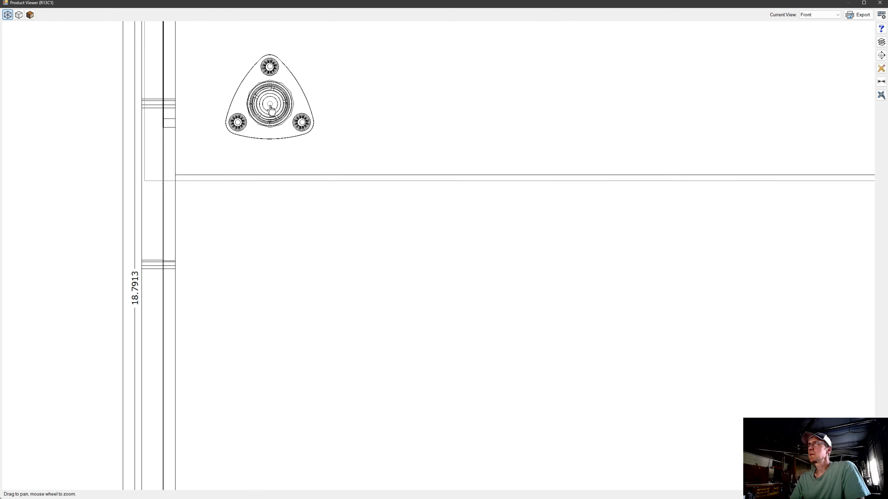
{"action": "scroll", "coordinate": [270, 109], "scroll_direction": "down", "scroll_amount": 3}
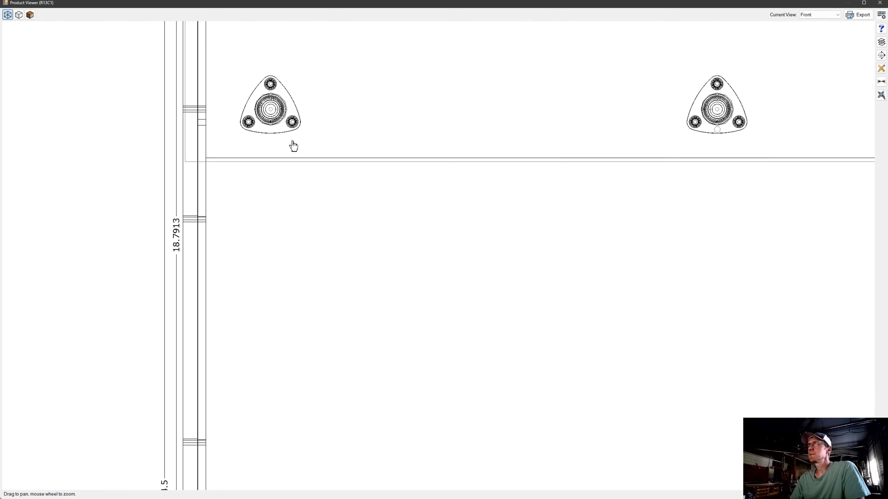
Open the inserts library and load the RETRO Button-Fix Type 3 Standard V1 library
{"action": "left_click", "coordinate": [61, 13]}
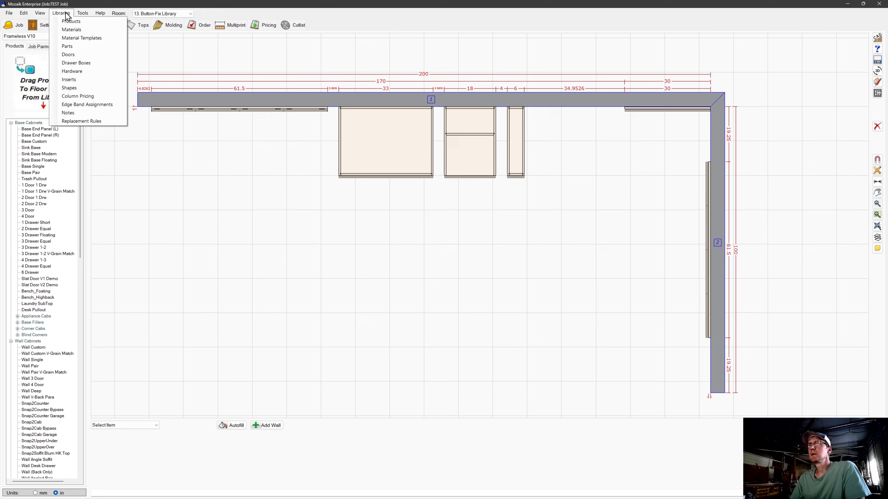
{"action": "left_click", "coordinate": [72, 79]}
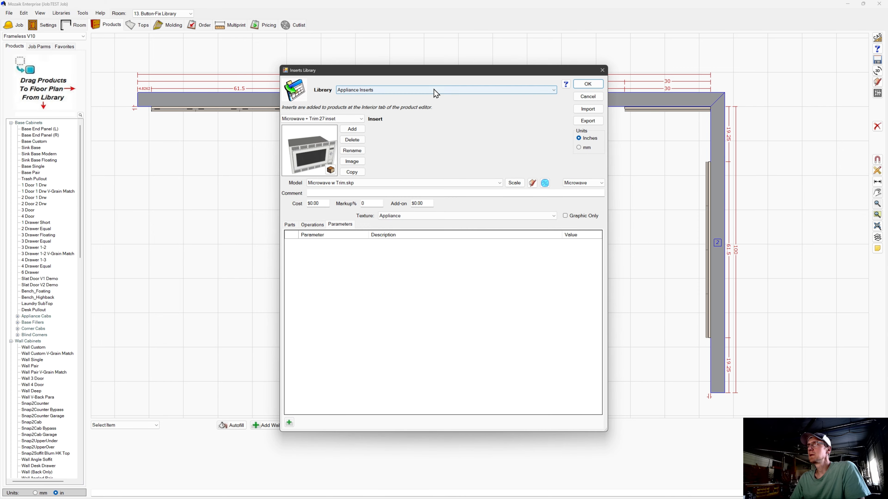
{"action": "left_click", "coordinate": [419, 90]}
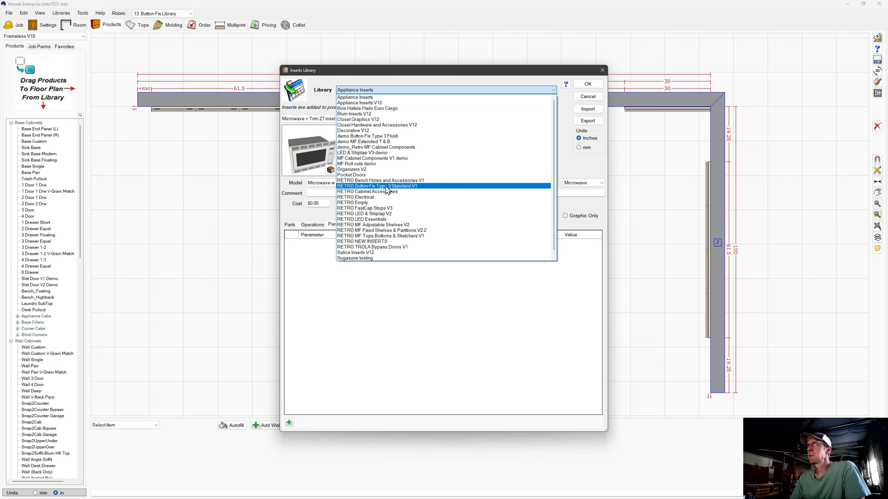
{"action": "left_click", "coordinate": [387, 186]}
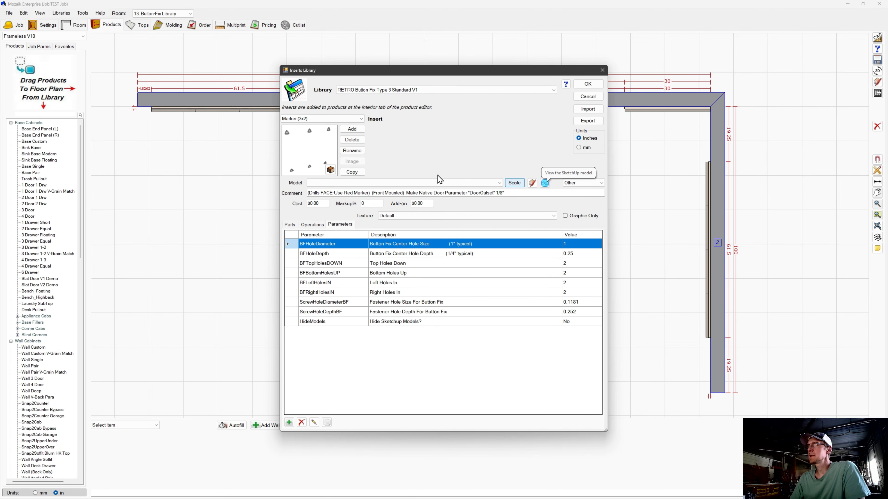
Select the Complete (2x2)+Panel insert to display its parameters
{"action": "left_click", "coordinate": [362, 119]}
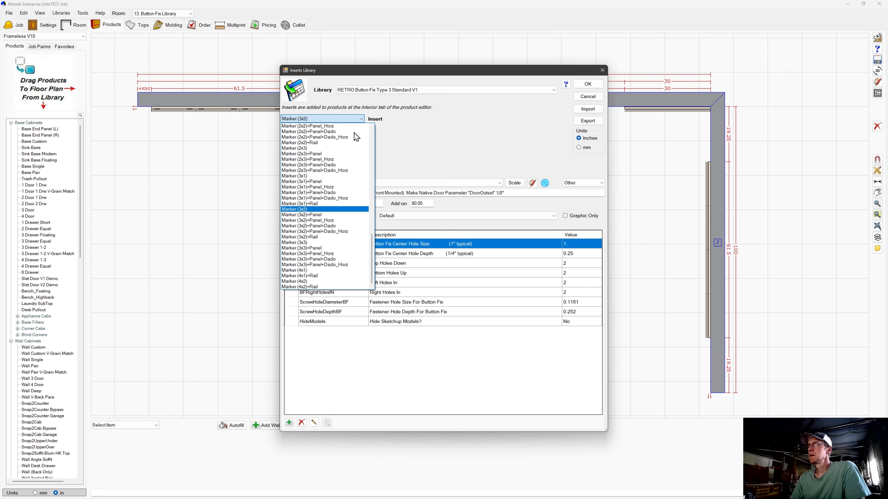
{"action": "scroll", "coordinate": [342, 154], "scroll_direction": "up", "scroll_amount": 10}
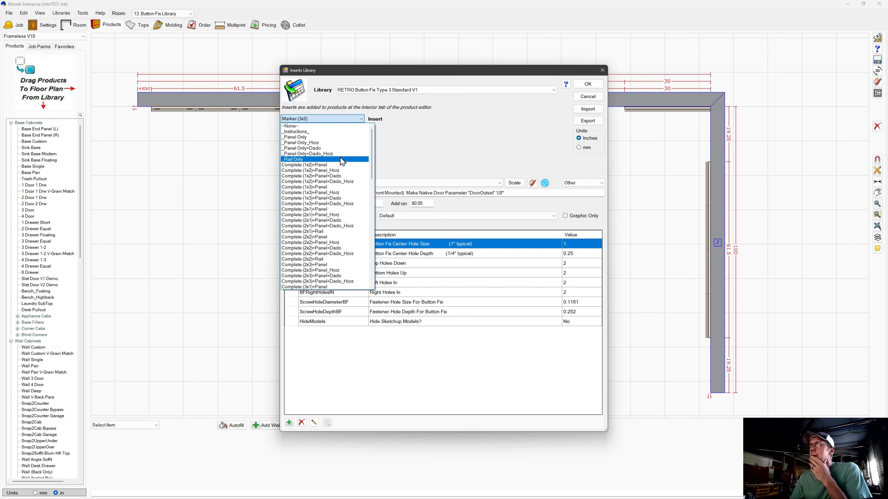
{"action": "left_click", "coordinate": [330, 238]}
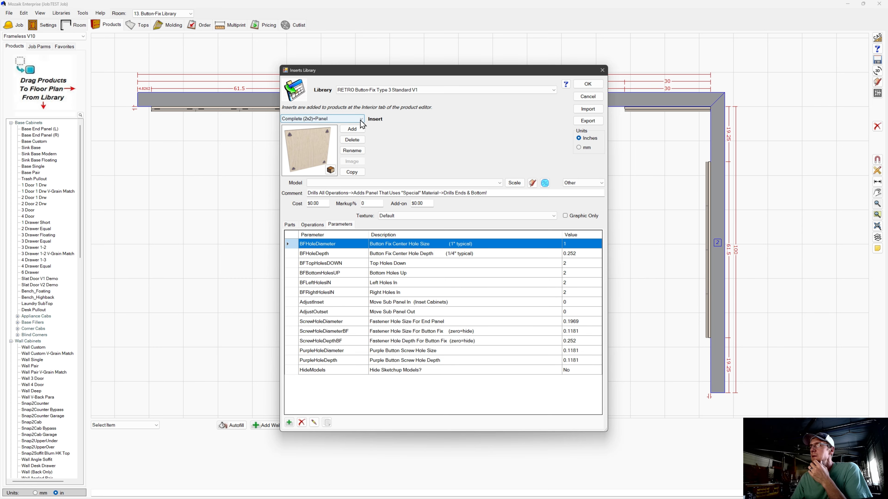
Preview the Complete (3x1)+Panel+Dado_Horz insert and switch the selection to the Complete (4x1)+Rail insert
{"action": "left_click", "coordinate": [335, 118]}
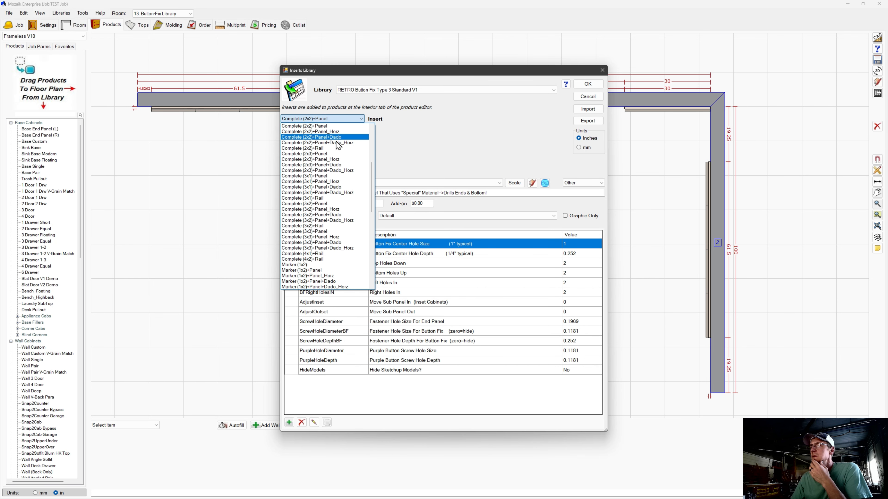
{"action": "left_click", "coordinate": [312, 192]}
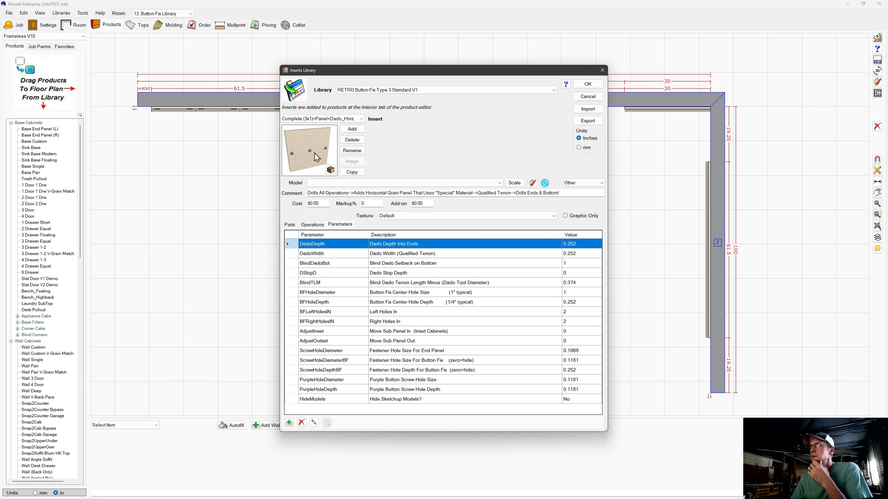
{"action": "left_click", "coordinate": [361, 120]}
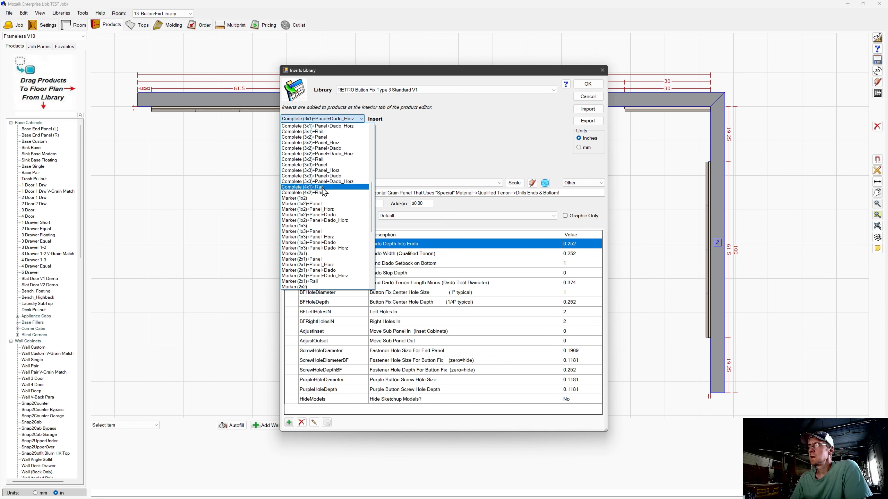
{"action": "left_click", "coordinate": [322, 188]}
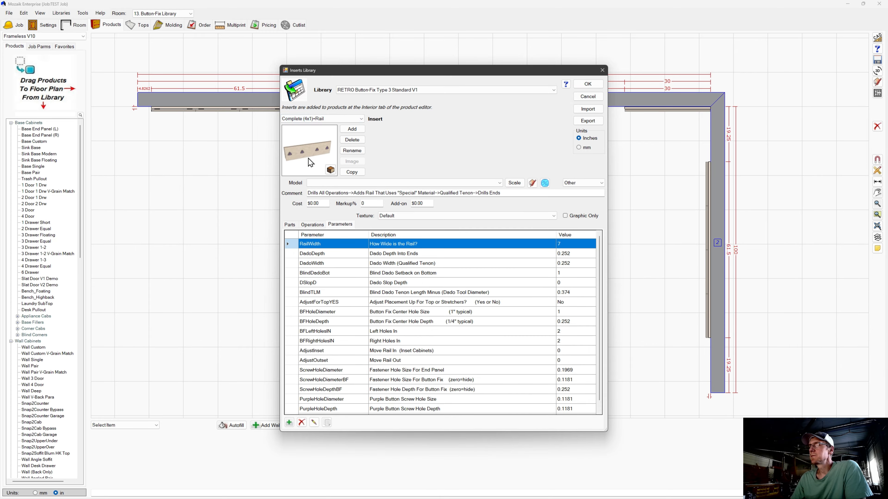
Open the Complete (4x1)+Rail insert in the 3D viewer and examine the fasteners on its rail
{"action": "left_click", "coordinate": [544, 184]}
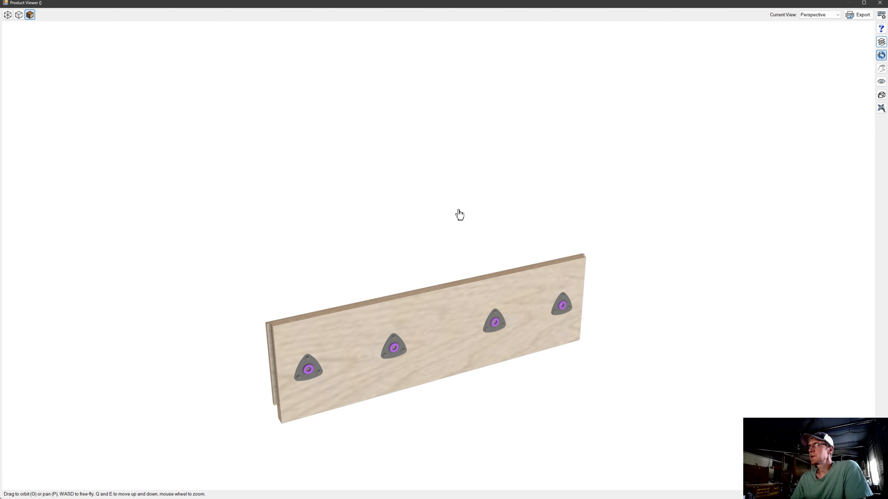
{"action": "scroll", "coordinate": [456, 208], "scroll_direction": "down", "scroll_amount": 3}
{"action": "left_click_drag", "start_coordinate": [425, 253], "coordinate": [422, 219]}
{"action": "scroll", "coordinate": [349, 260], "scroll_direction": "up", "scroll_amount": 5}
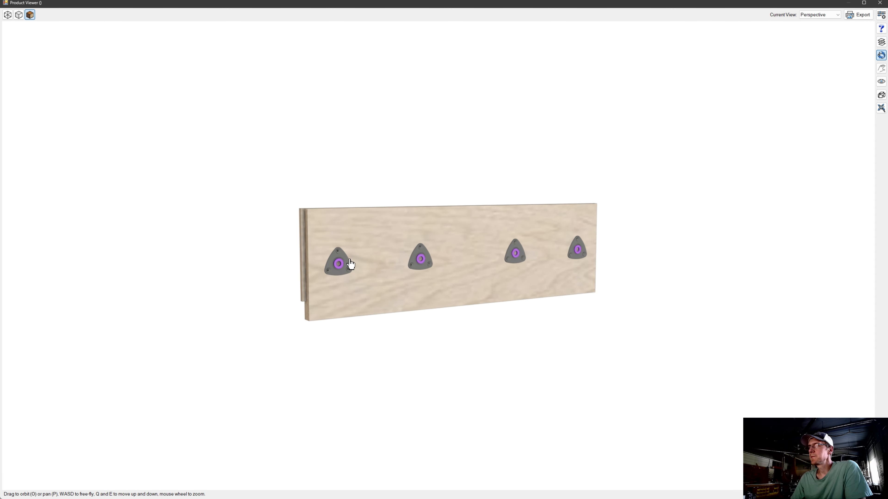
{"action": "left_click_drag", "start_coordinate": [337, 268], "coordinate": [243, 268]}
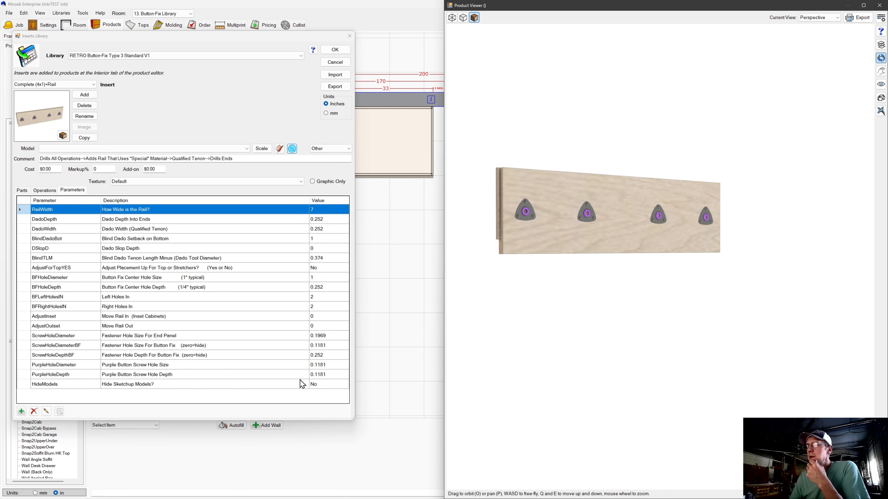
Set the rail insert's HideModels parameter to Yes and examine the drilled holes in the 3D view
{"action": "double_click", "coordinate": [322, 383]}
{"action": "left_click_drag", "start_coordinate": [550, 215], "coordinate": [559, 261]}
{"action": "scroll", "coordinate": [568, 268], "scroll_direction": "up", "scroll_amount": 2}
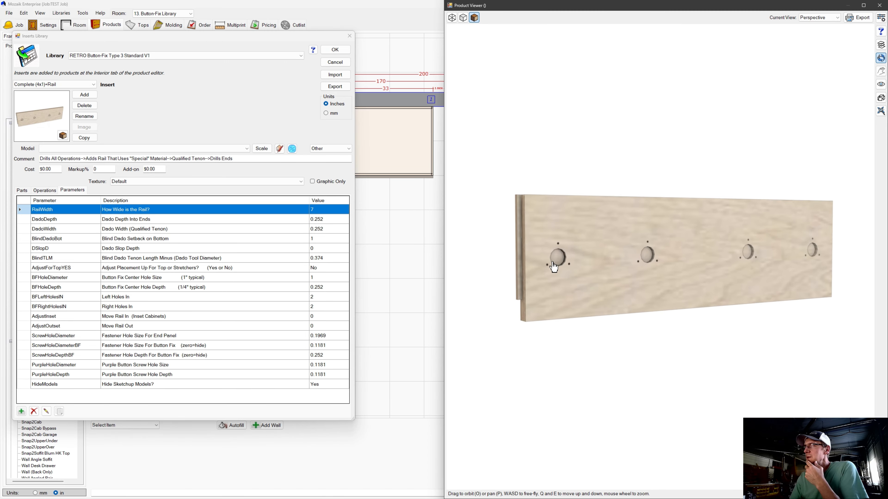
{"action": "left_click_drag", "start_coordinate": [611, 272], "coordinate": [509, 270]}
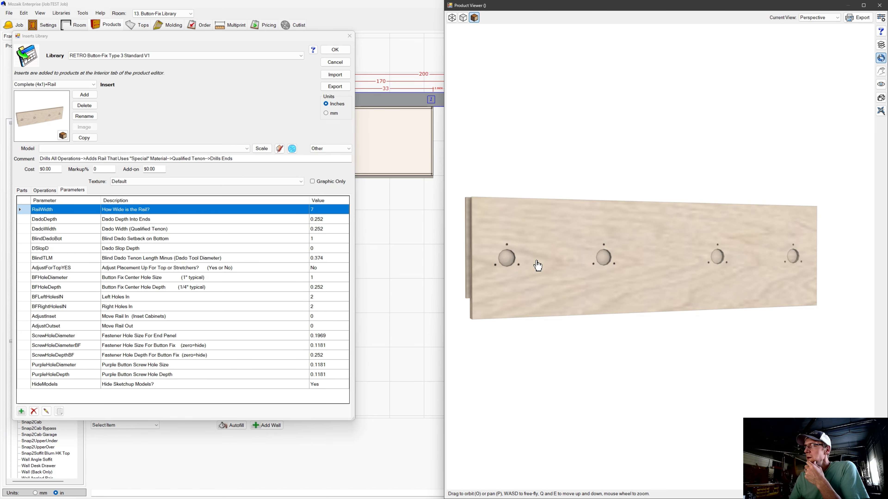
Set the BFHoleDepth parameter to 1/4 and view the rail's center holes in 3D
{"action": "left_click", "coordinate": [320, 280]}
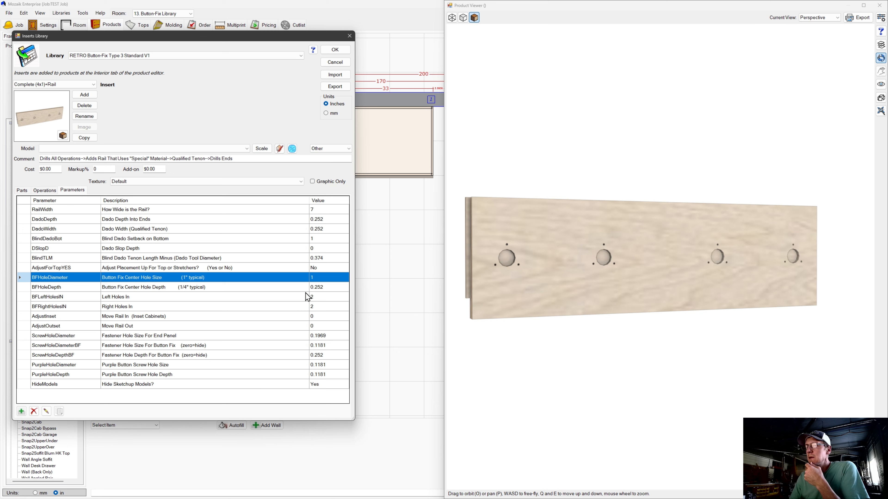
{"action": "left_click", "coordinate": [328, 289]}
{"action": "left_click", "coordinate": [326, 288]}
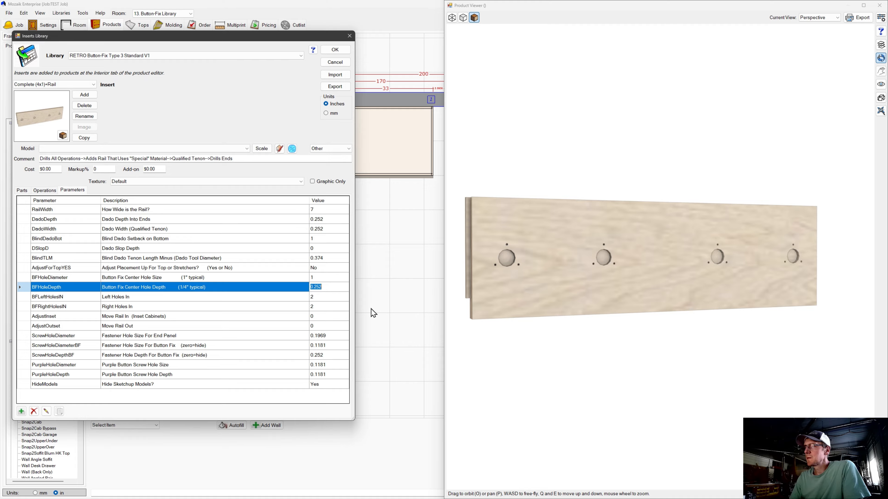
{"action": "type", "text": "1/4"}
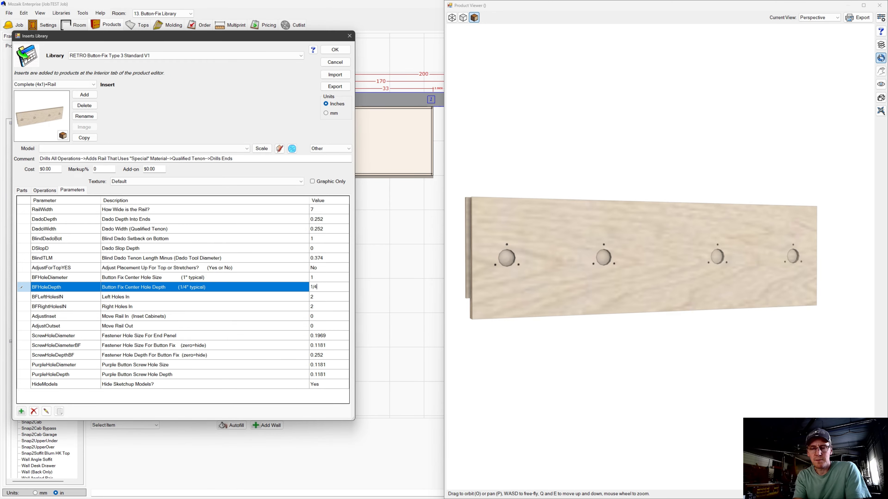
{"action": "key", "text": "Return"}
{"action": "left_click_drag", "start_coordinate": [553, 253], "coordinate": [609, 253]}
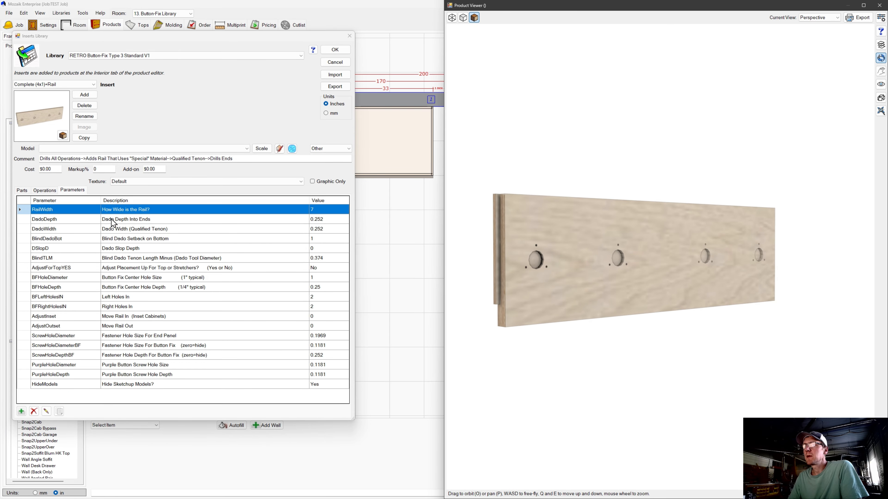
Set the RailWidth parameter to 9 and view the resized rail in 3D
{"action": "left_click", "coordinate": [323, 210]}
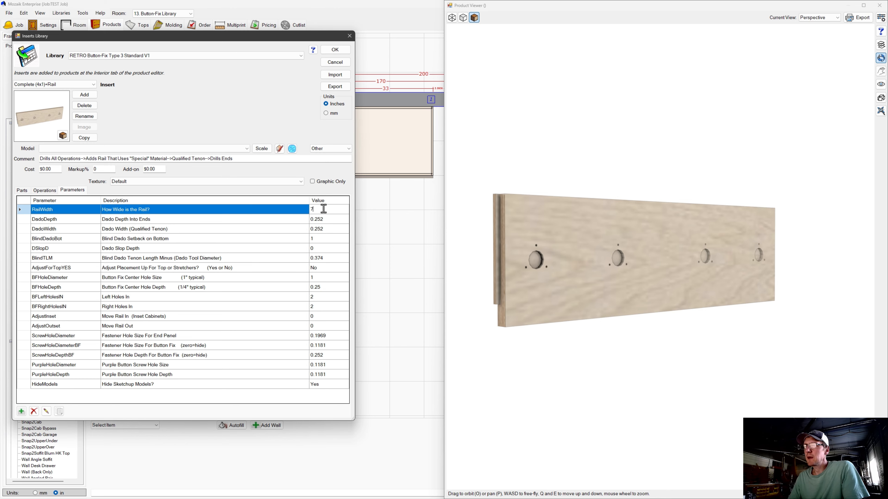
{"action": "type", "text": "9"}
{"action": "key", "text": "Return"}
{"action": "left_click_drag", "start_coordinate": [580, 284], "coordinate": [571, 291]}
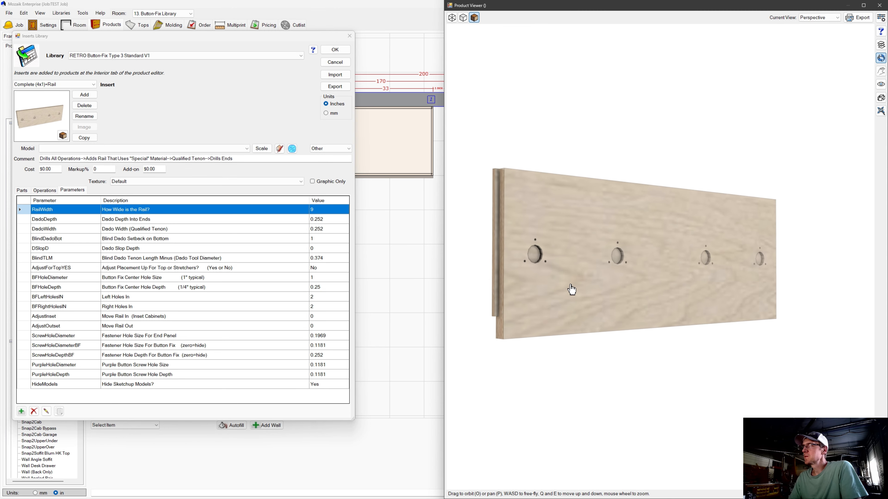
Set the RailWidth parameter to 7 and accept the changes to the inserts library
{"action": "left_click", "coordinate": [322, 217]}
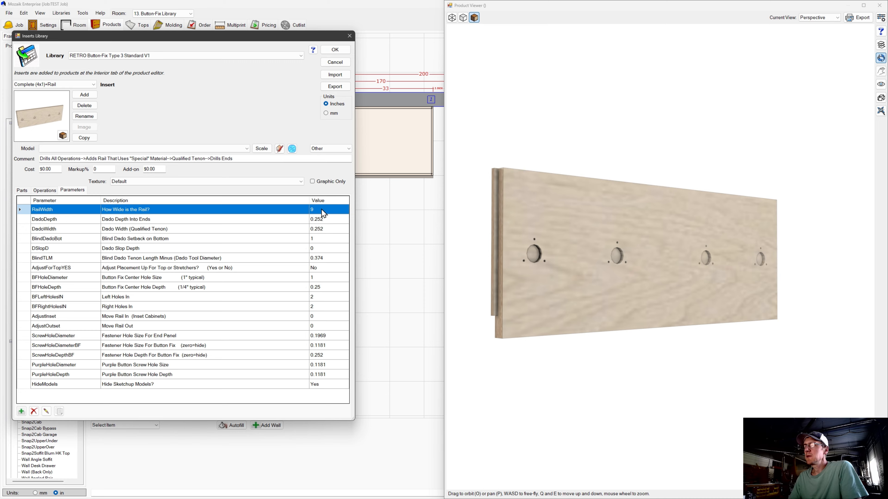
{"action": "left_click", "coordinate": [321, 209]}
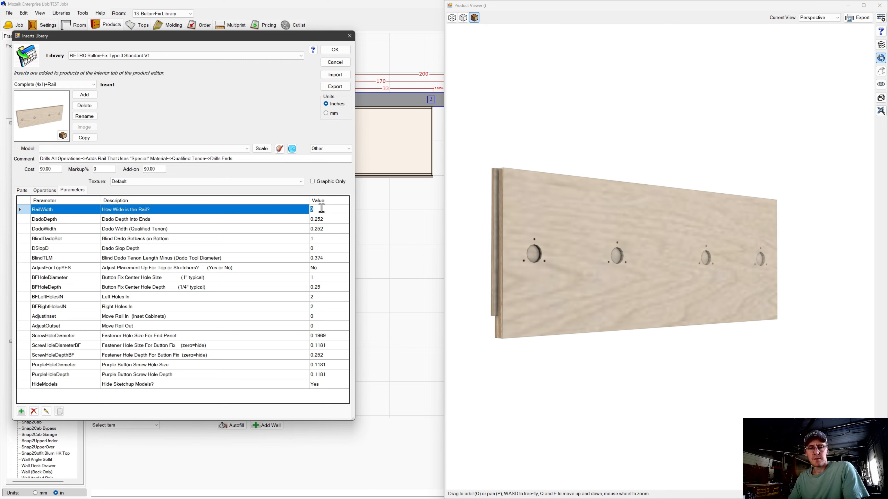
{"action": "type", "text": "7"}
{"action": "key", "text": "Return"}
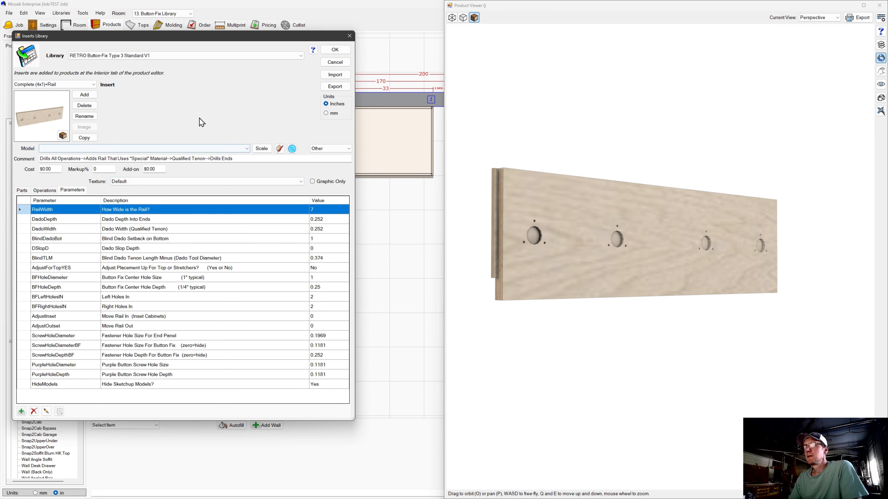
{"action": "left_click", "coordinate": [334, 50]}
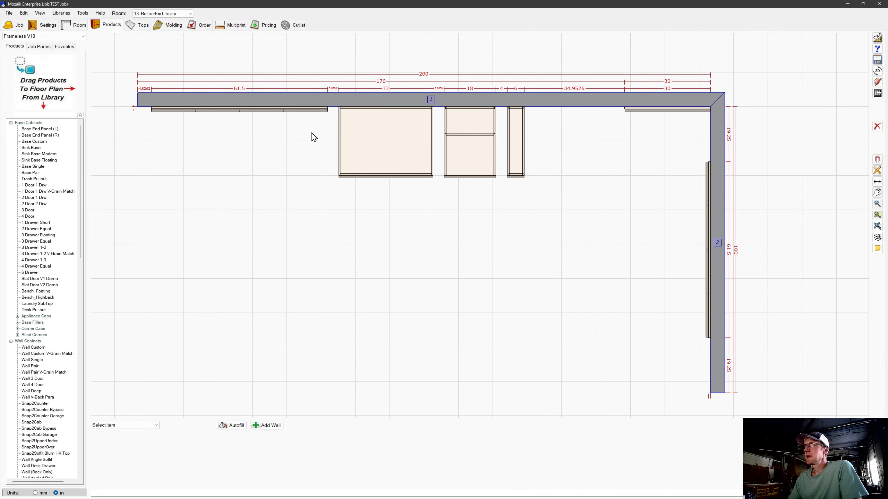
Select the Sink Base cabinet in the floor plan and open it in the product viewer
{"action": "left_click", "coordinate": [414, 174]}
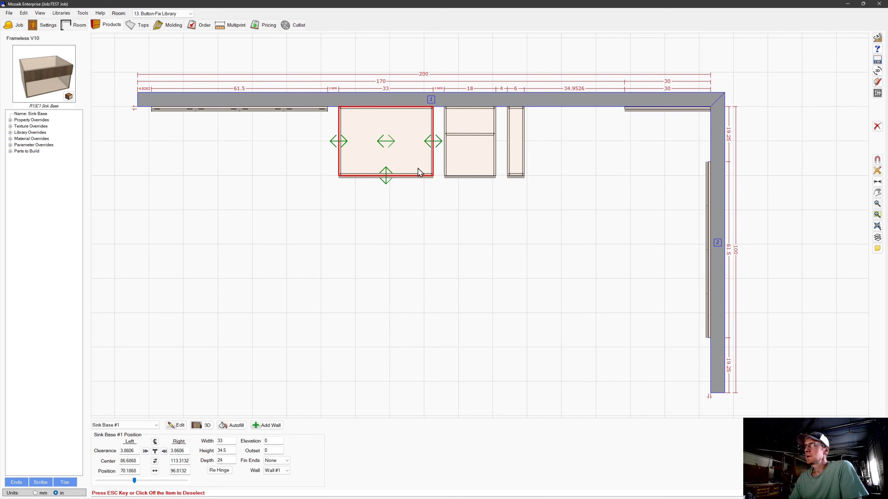
{"action": "left_click", "coordinate": [206, 426]}
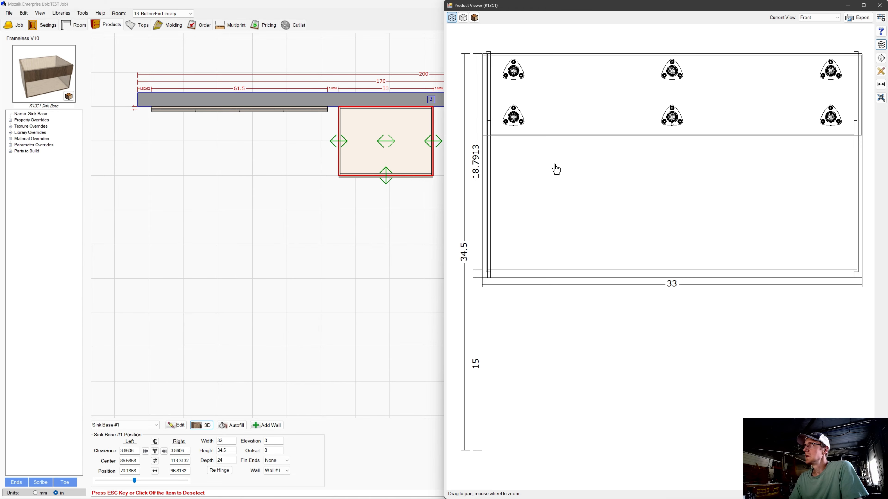
{"action": "left_click", "coordinate": [325, 279]}
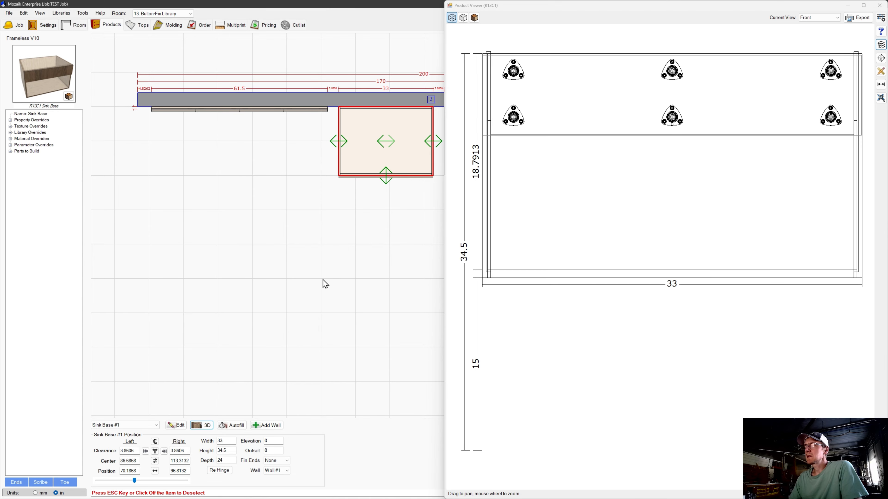
Open the Sink Base for editing, and reposition and enlarge its editor window beside the product viewer
{"action": "left_click", "coordinate": [175, 425]}
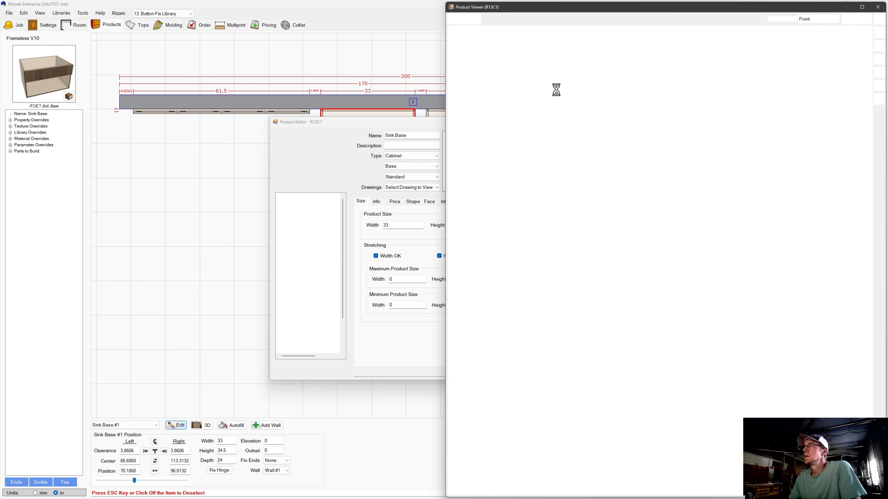
{"action": "left_click_drag", "start_coordinate": [434, 128], "coordinate": [235, 95]}
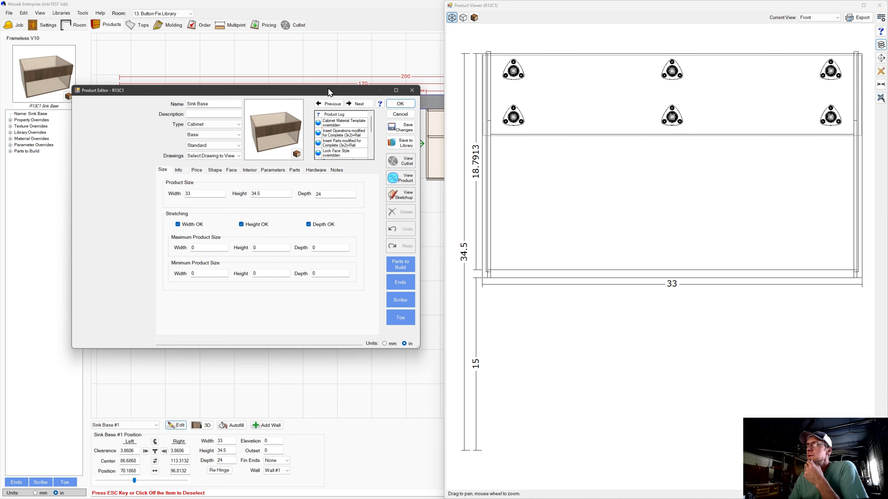
{"action": "left_click_drag", "start_coordinate": [329, 94], "coordinate": [316, 64]}
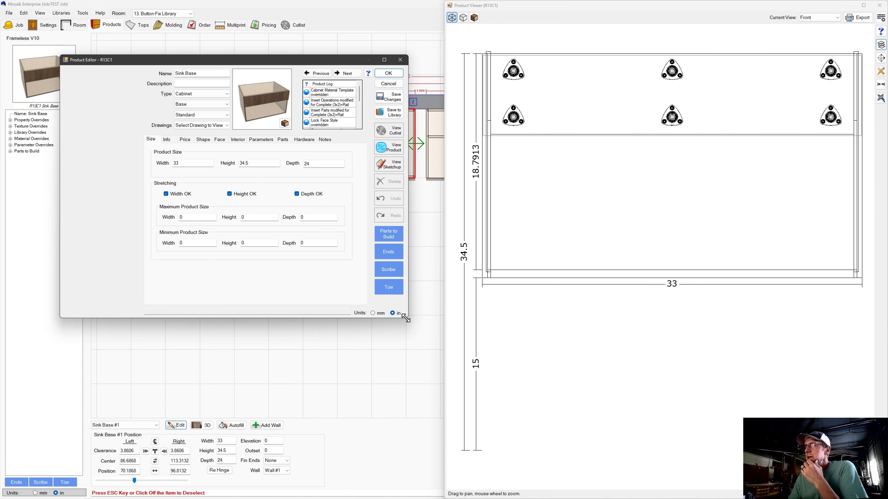
{"action": "left_click_drag", "start_coordinate": [405, 318], "coordinate": [418, 386]}
{"action": "left_click_drag", "start_coordinate": [267, 81], "coordinate": [278, 92]}
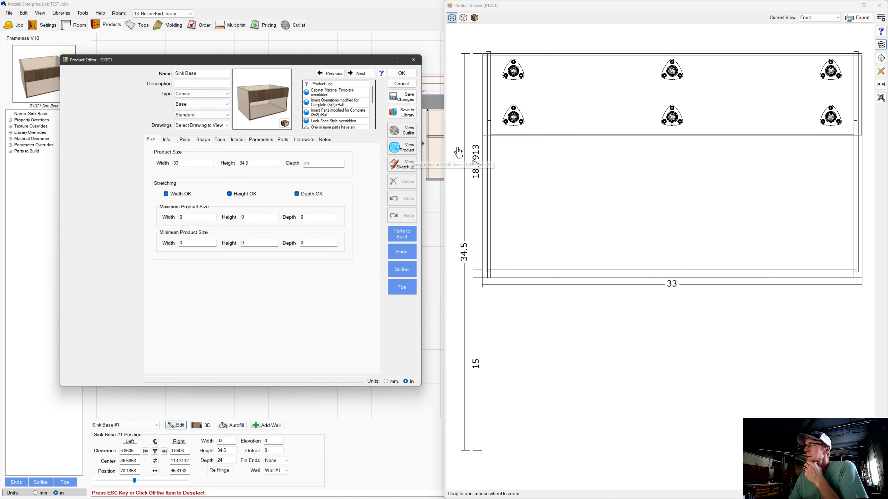
Replace the Complete (3x2)+Rail insert in the Sink Base interior with the Marker (2x1)+Rail insert
{"action": "left_click", "coordinate": [238, 139]}
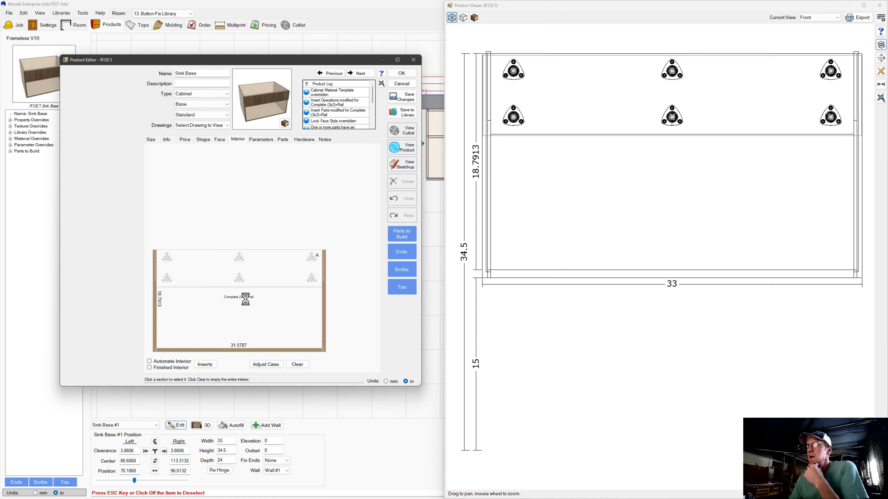
{"action": "left_click", "coordinate": [245, 299]}
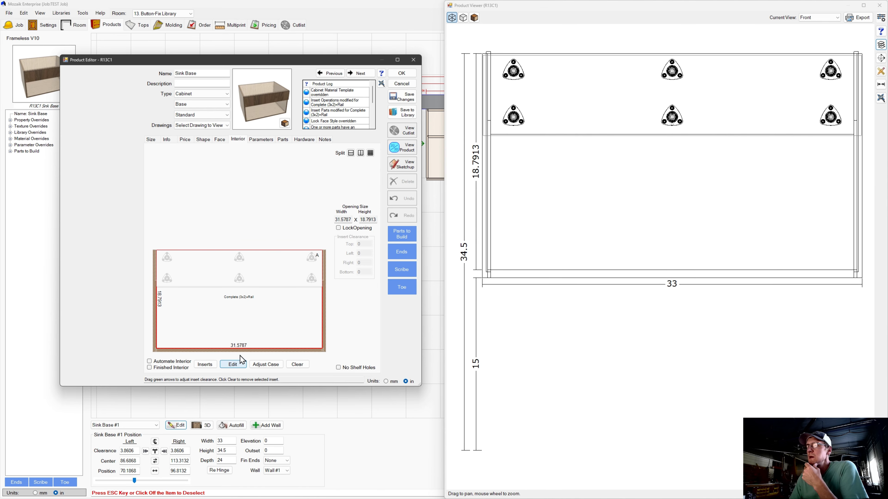
{"action": "left_click", "coordinate": [233, 364]}
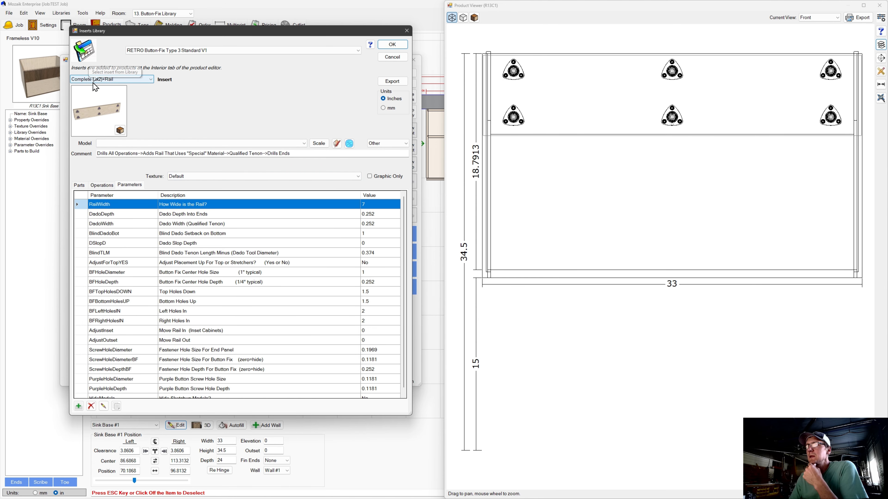
{"action": "left_click", "coordinate": [150, 79]}
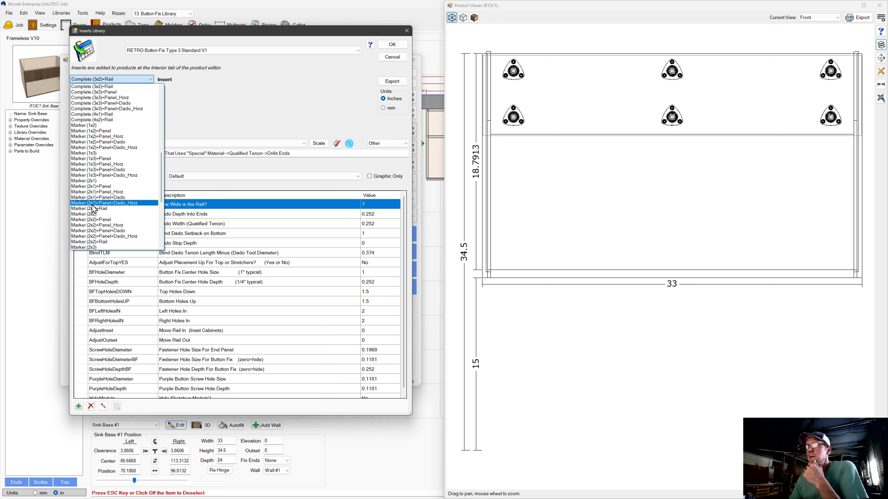
{"action": "left_click", "coordinate": [89, 209]}
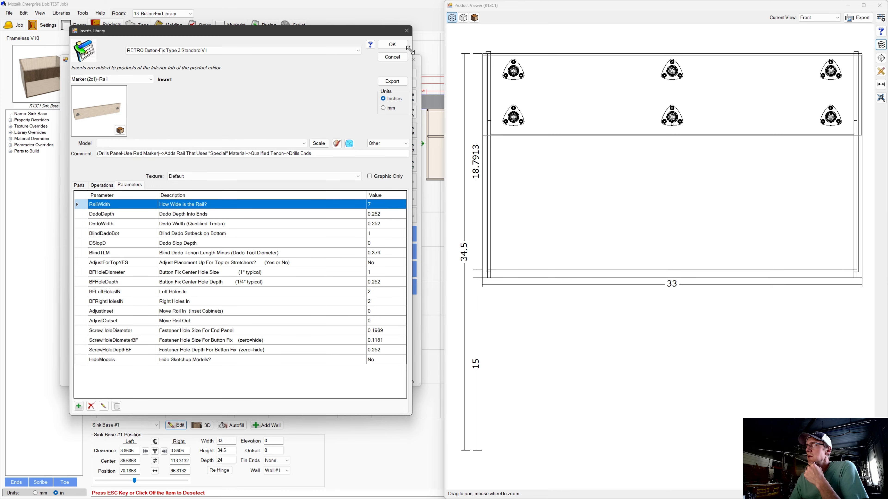
{"action": "left_click", "coordinate": [397, 45]}
Examine the rail's fasteners up close in the Sink Base's Front wireframe view
{"action": "scroll", "coordinate": [548, 100], "scroll_direction": "up", "scroll_amount": 1}
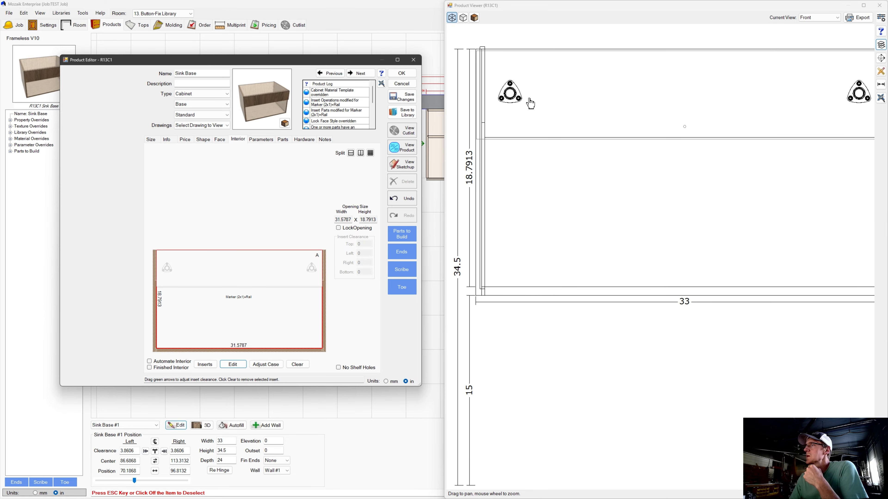
{"action": "scroll", "coordinate": [509, 94], "scroll_direction": "up", "scroll_amount": 1}
{"action": "scroll", "coordinate": [509, 96], "scroll_direction": "down", "scroll_amount": 2}
{"action": "scroll", "coordinate": [510, 96], "scroll_direction": "up", "scroll_amount": 3}
{"action": "scroll", "coordinate": [510, 96], "scroll_direction": "down", "scroll_amount": 3}
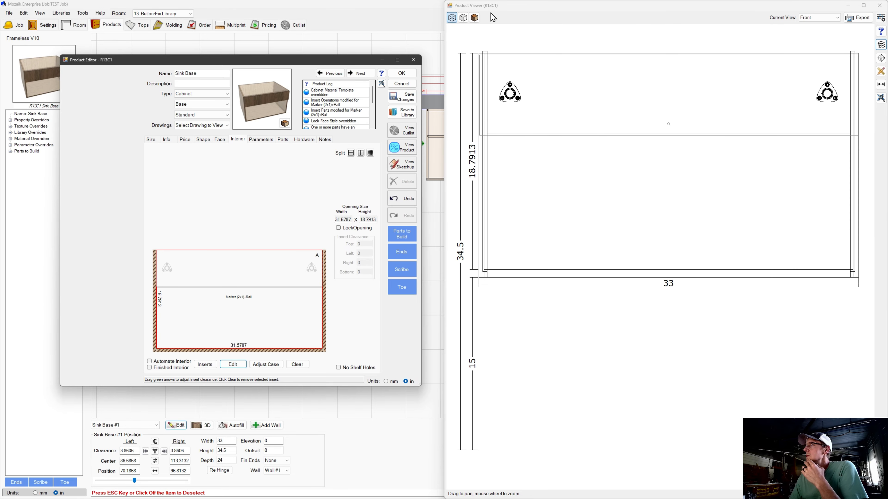
Show the Sink Base as a textured solid model in the Perspective view
{"action": "left_click", "coordinate": [475, 17]}
{"action": "scroll", "coordinate": [596, 93], "scroll_direction": "down", "scroll_amount": 2}
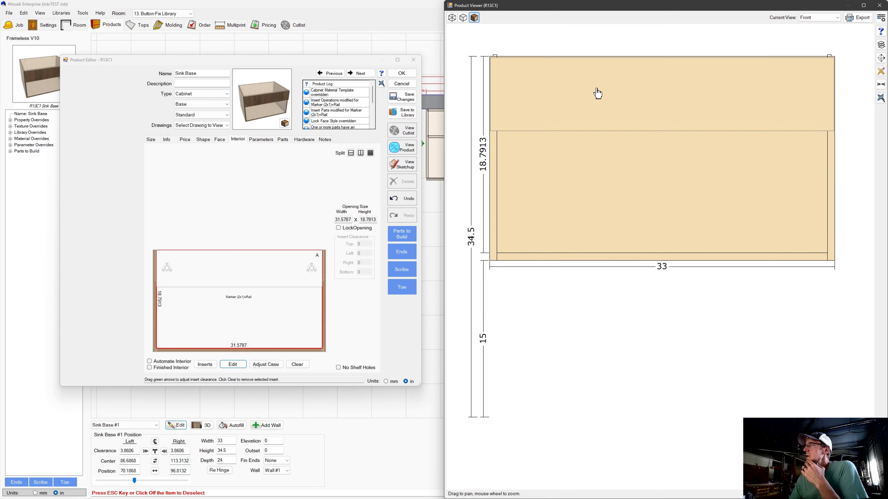
{"action": "left_click", "coordinate": [837, 17]}
{"action": "left_click", "coordinate": [820, 52]}
{"action": "scroll", "coordinate": [727, 151], "scroll_direction": "down", "scroll_amount": 1}
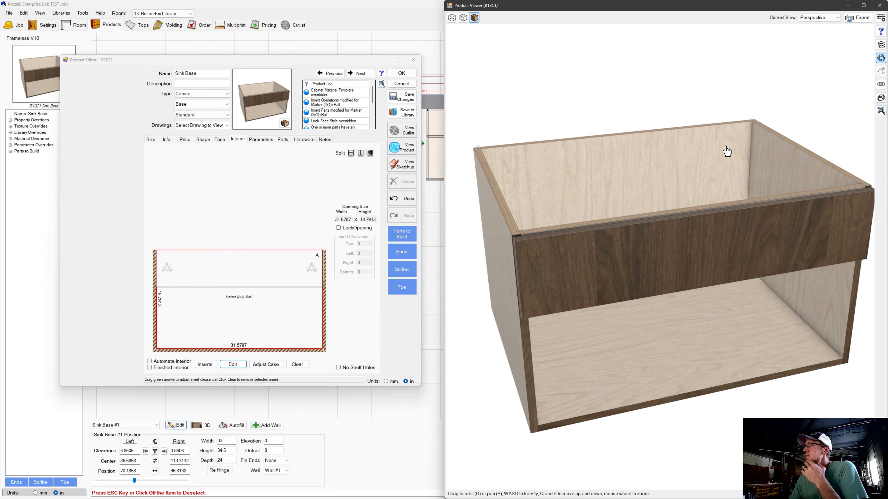
Hide the Doors layer in the product viewer and examine the fasteners on the Sink Base's front rail
{"action": "left_click_drag", "start_coordinate": [727, 151], "coordinate": [737, 114]}
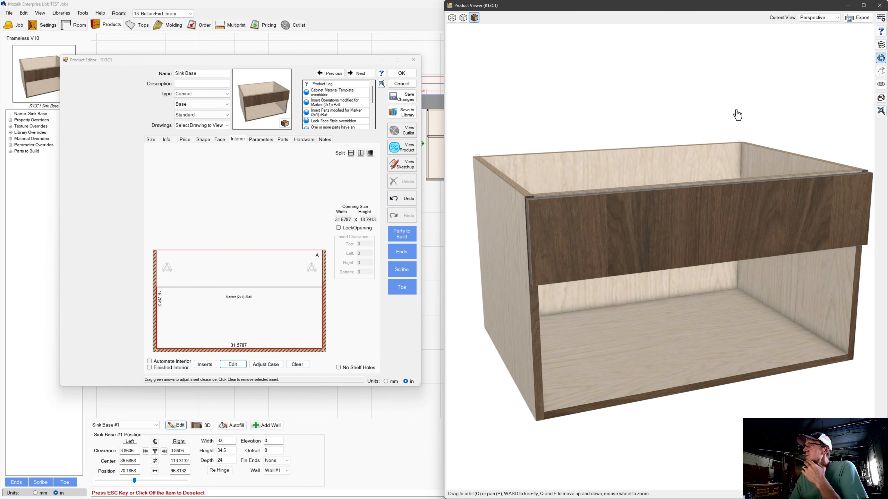
{"action": "left_click", "coordinate": [881, 45]}
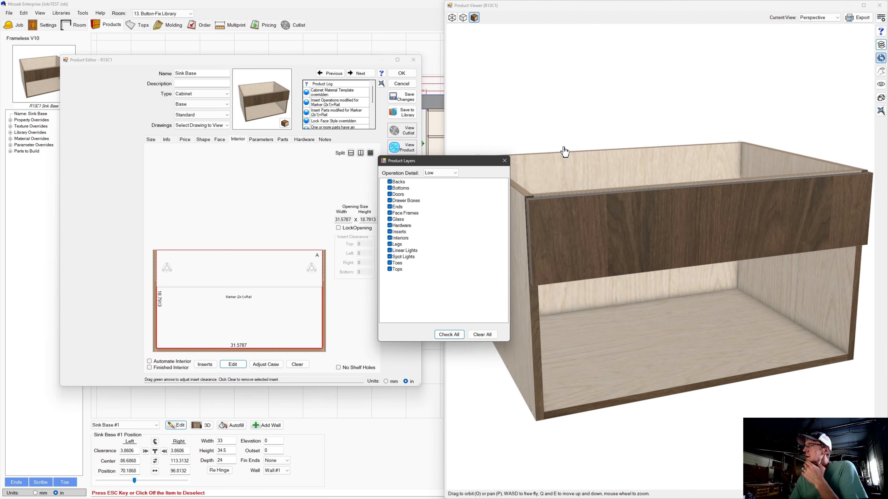
{"action": "left_click", "coordinate": [390, 194]}
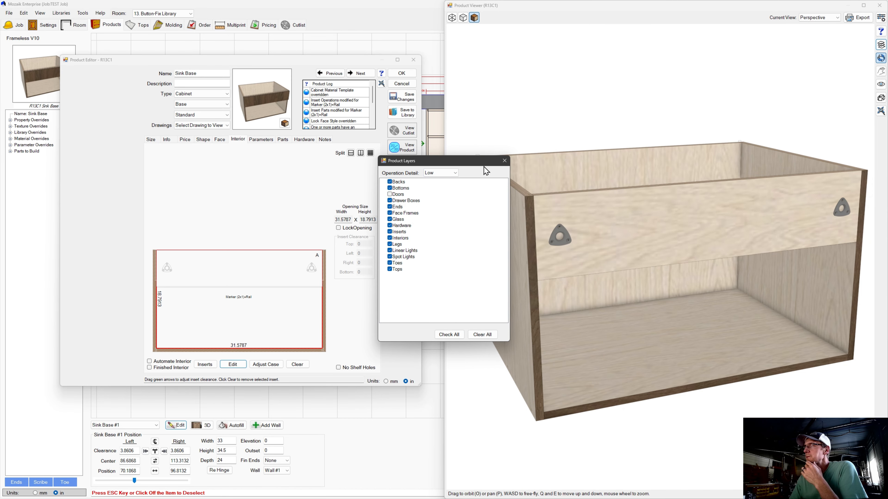
{"action": "left_click", "coordinate": [505, 161]}
{"action": "scroll", "coordinate": [545, 251], "scroll_direction": "up", "scroll_amount": 5}
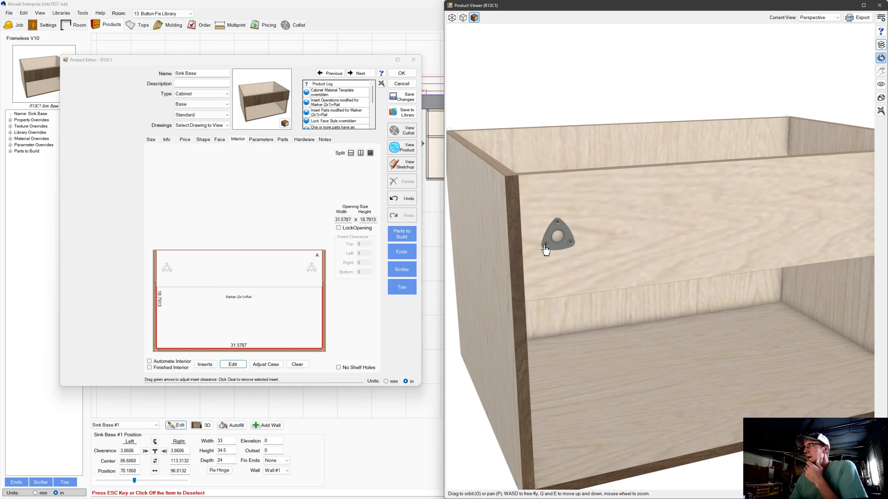
{"action": "scroll", "coordinate": [546, 249], "scroll_direction": "down", "scroll_amount": 3}
{"action": "scroll", "coordinate": [556, 237], "scroll_direction": "up", "scroll_amount": 6}
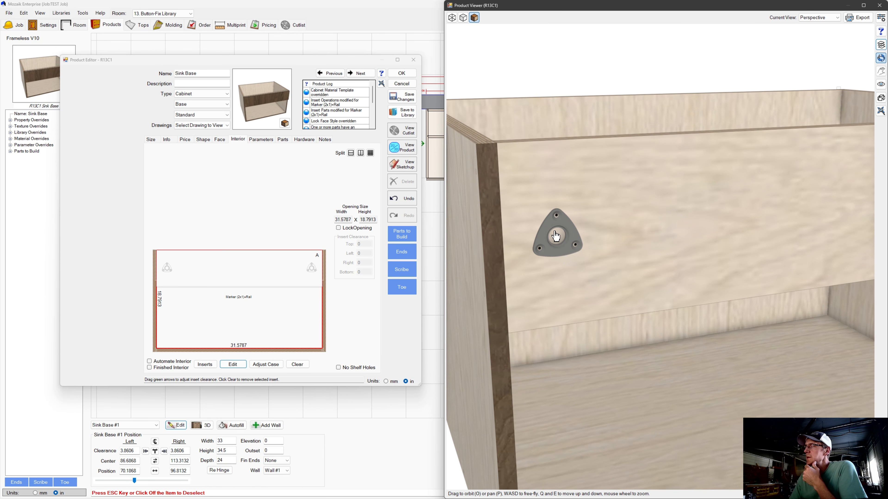
{"action": "scroll", "coordinate": [556, 237], "scroll_direction": "down", "scroll_amount": 2}
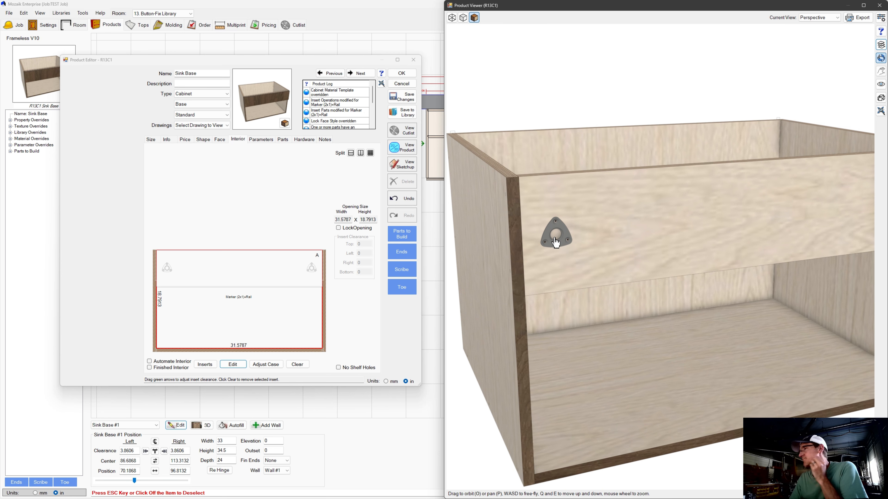
{"action": "scroll", "coordinate": [554, 237], "scroll_direction": "down", "scroll_amount": 2}
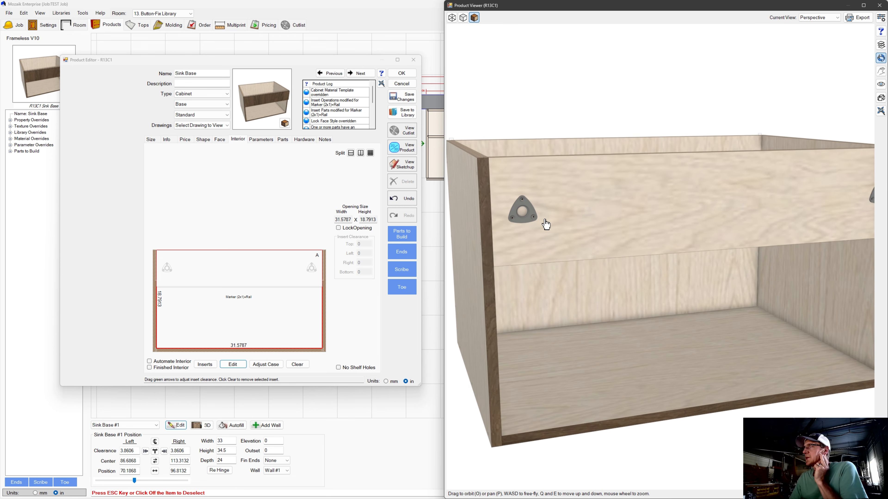
{"action": "scroll", "coordinate": [546, 224], "scroll_direction": "down", "scroll_amount": 2}
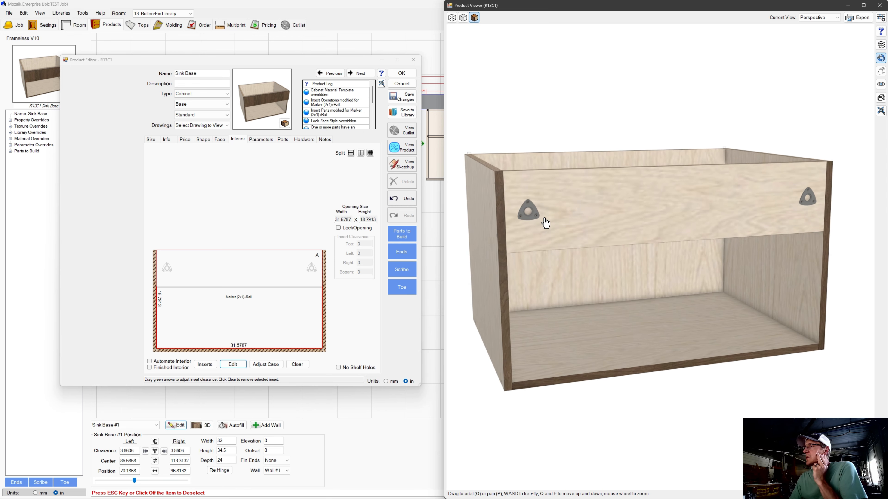
Show the Sink Base as a wireframe in the Front view
{"action": "left_click", "coordinate": [452, 18]}
{"action": "left_click", "coordinate": [824, 17]}
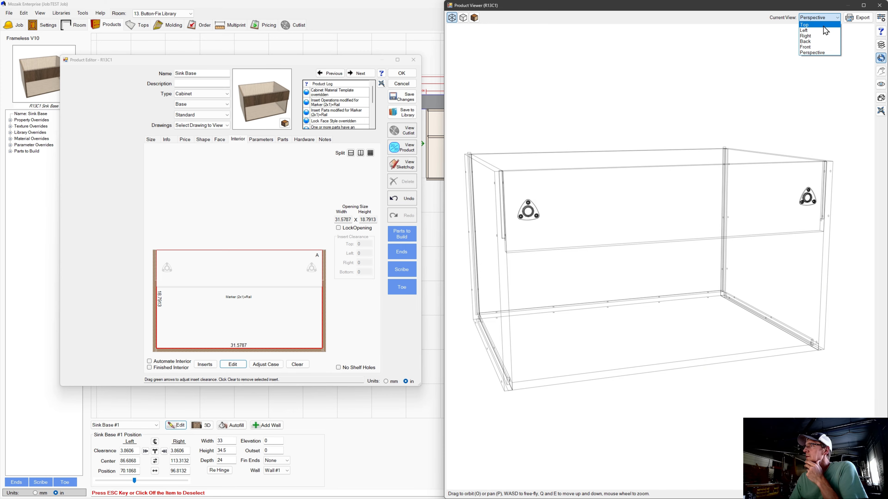
{"action": "left_click", "coordinate": [815, 47]}
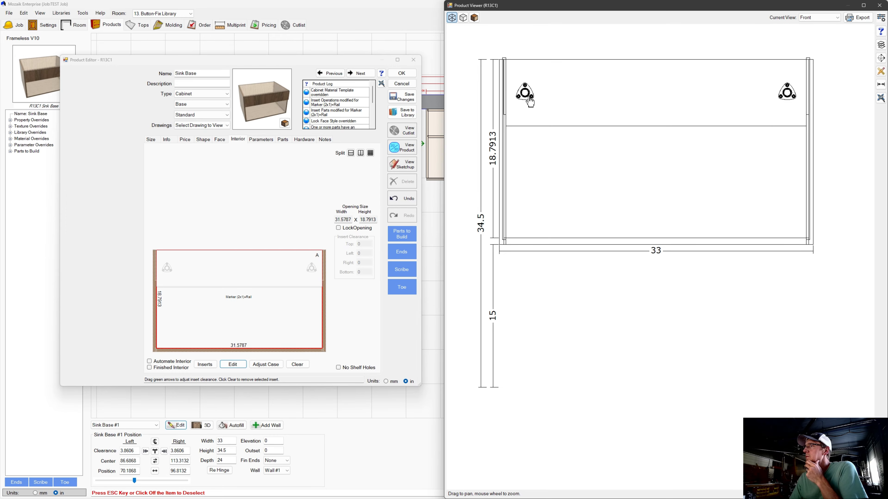
{"action": "scroll", "coordinate": [529, 101], "scroll_direction": "up", "scroll_amount": 1}
Return the Sink Base to the Perspective view and turn all product layers back on
{"action": "left_click", "coordinate": [820, 18]}
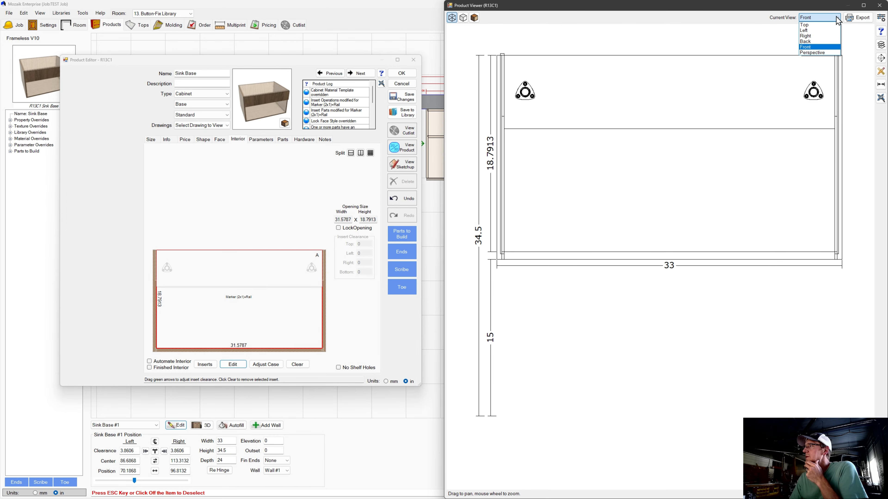
{"action": "left_click", "coordinate": [814, 57]}
{"action": "left_click", "coordinate": [882, 47]}
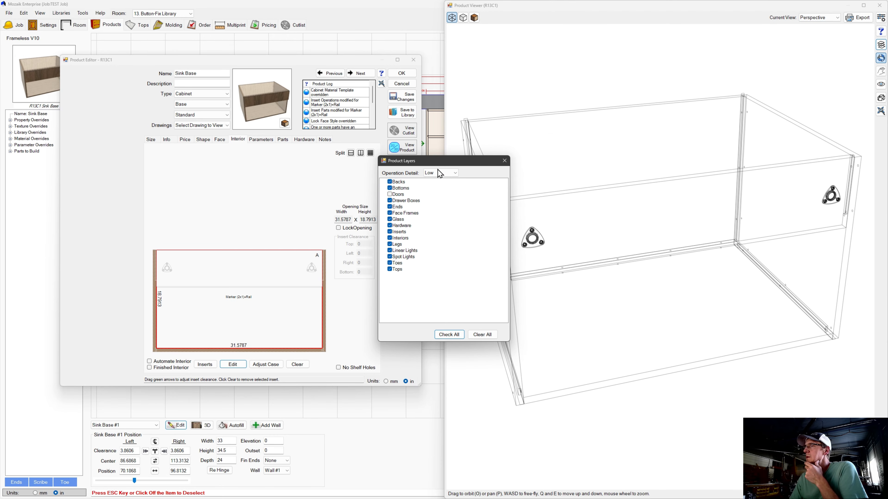
{"action": "left_click", "coordinate": [449, 334]}
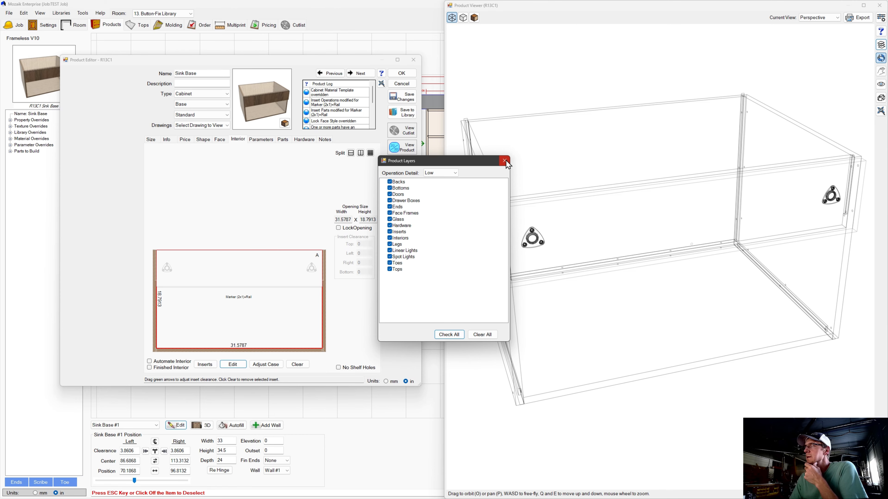
{"action": "left_click", "coordinate": [747, 70]}
Inspect one of the rail's button-fix markers up close in the Front wireframe view with all layers shown
{"action": "left_click", "coordinate": [832, 19]}
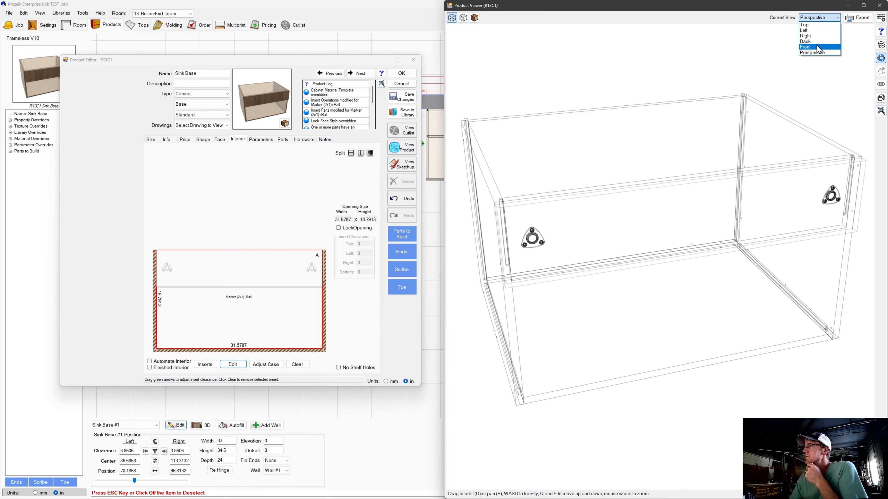
{"action": "left_click", "coordinate": [811, 33]}
{"action": "scroll", "coordinate": [526, 107], "scroll_direction": "up", "scroll_amount": 8}
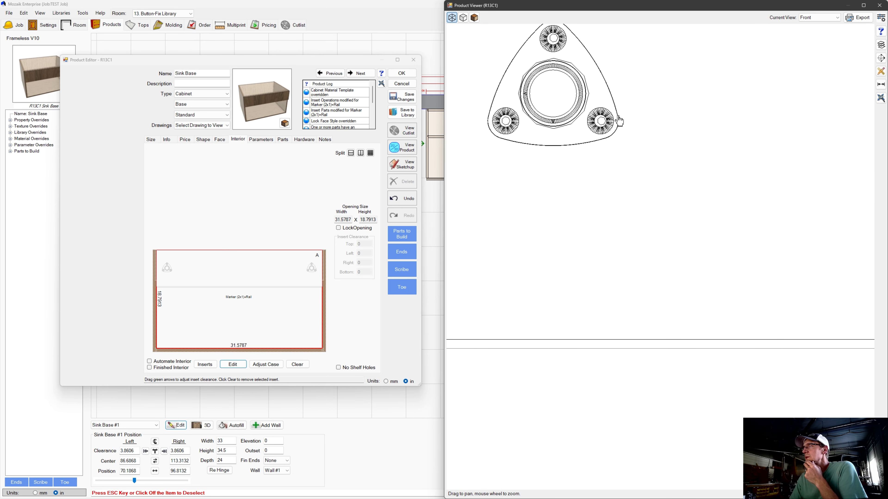
{"action": "scroll", "coordinate": [556, 46], "scroll_direction": "down", "scroll_amount": 5}
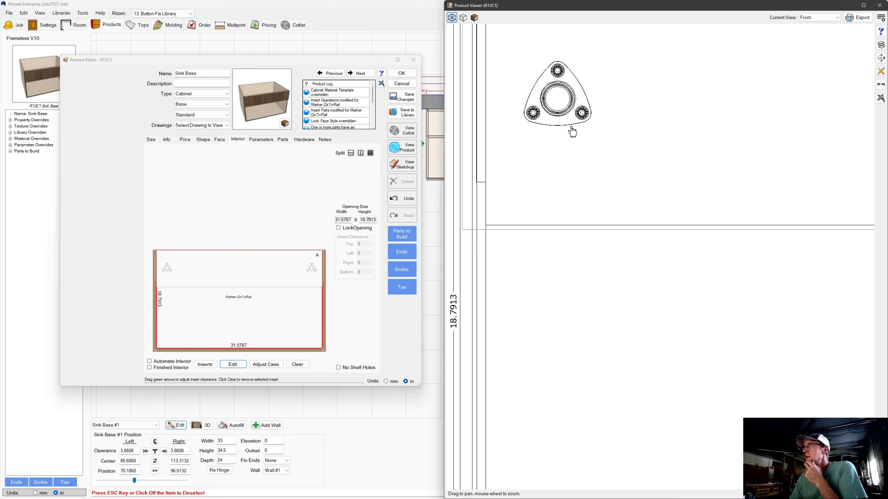
{"action": "scroll", "coordinate": [559, 112], "scroll_direction": "up", "scroll_amount": 3}
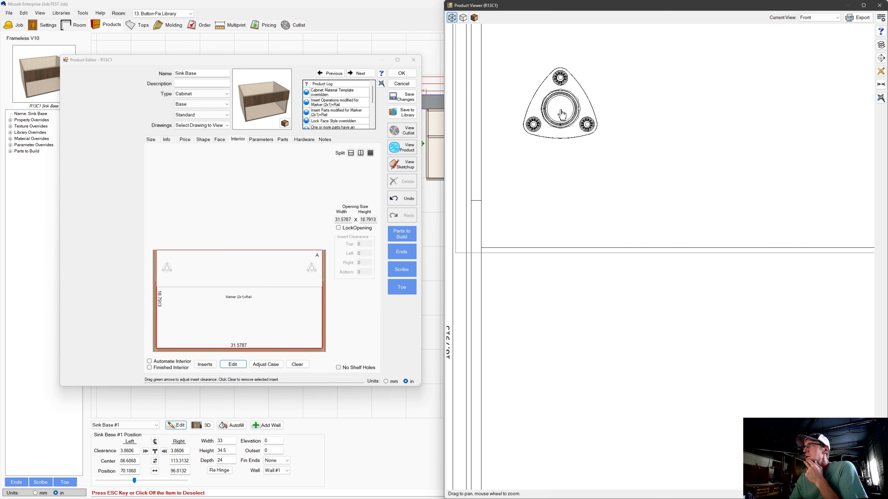
Replace the Marker (2x1)+Rail insert in the Sink Base interior with the Complete (3x1)+Rail insert
{"action": "left_click", "coordinate": [241, 364]}
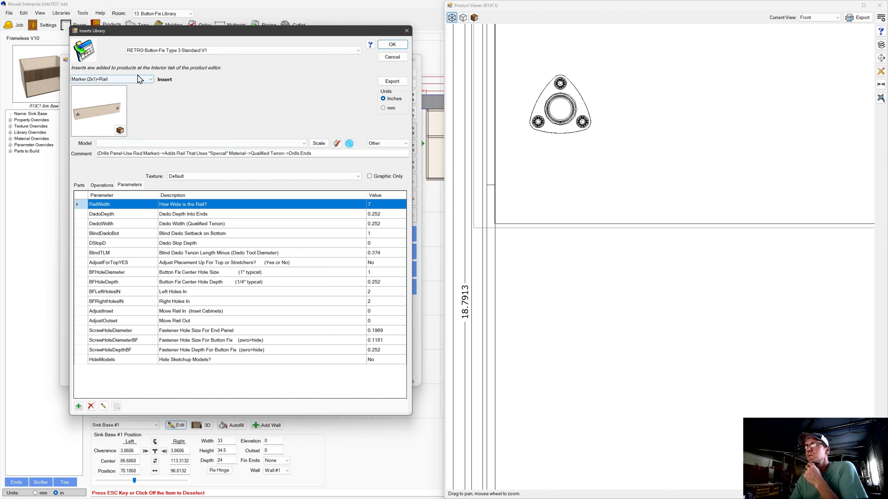
{"action": "left_click", "coordinate": [151, 79]}
{"action": "scroll", "coordinate": [127, 131], "scroll_direction": "up", "scroll_amount": 15}
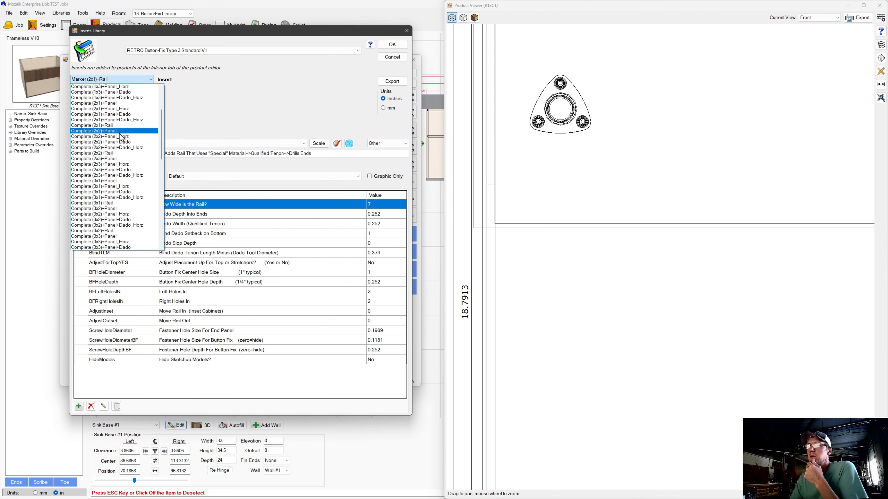
{"action": "left_click", "coordinate": [109, 204]}
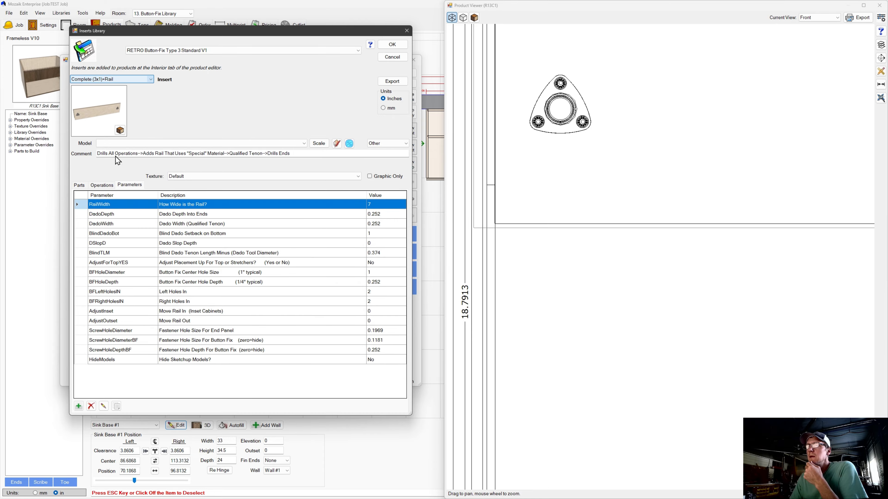
{"action": "left_click", "coordinate": [391, 46]}
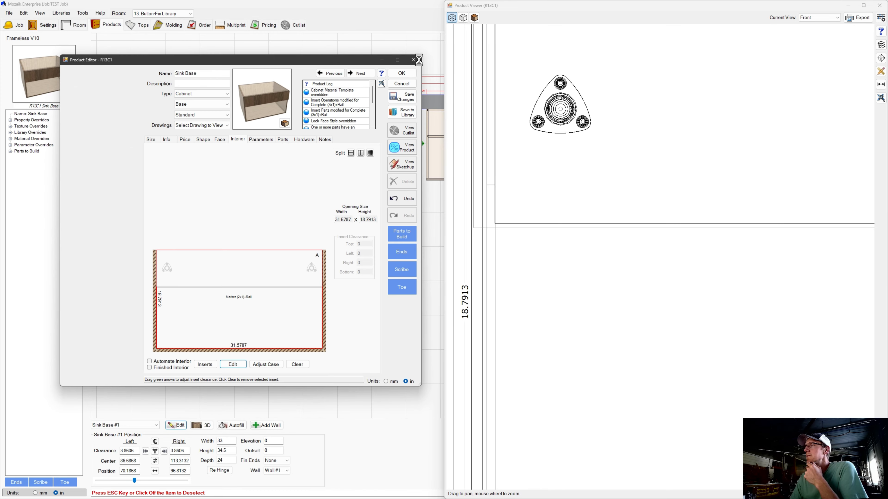
Set the HideModels parameter of the Complete (3x1)+Rail insert to Yes
{"action": "scroll", "coordinate": [566, 116], "scroll_direction": "up", "scroll_amount": 2}
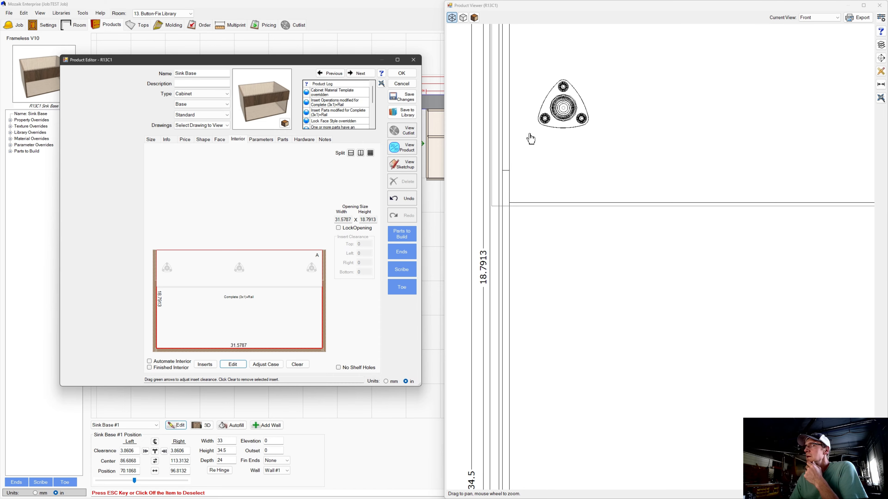
{"action": "scroll", "coordinate": [573, 112], "scroll_direction": "down", "scroll_amount": 3}
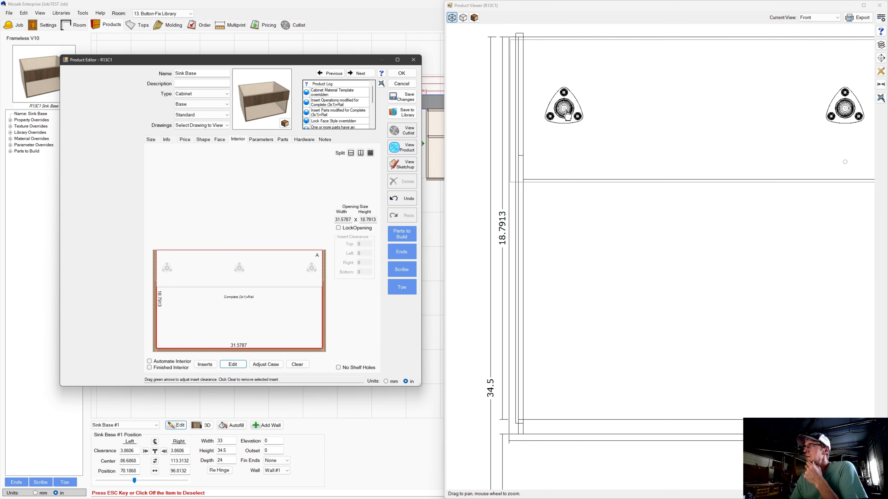
{"action": "scroll", "coordinate": [573, 112], "scroll_direction": "up", "scroll_amount": 3}
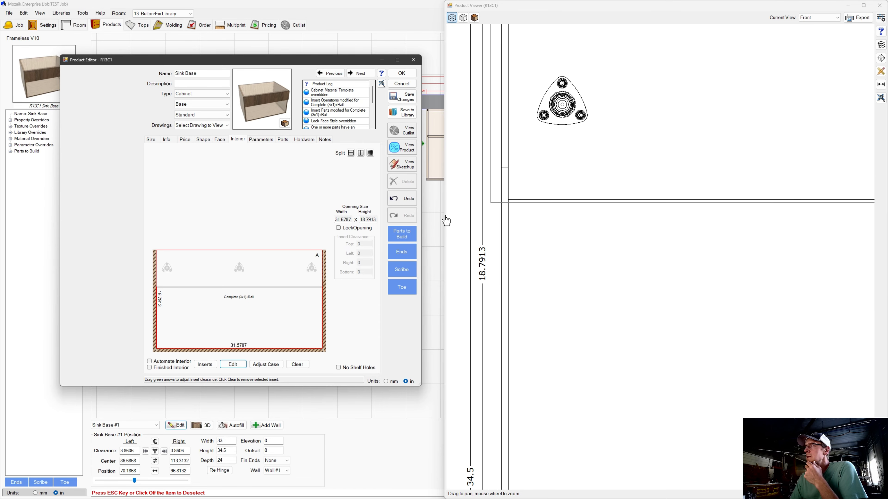
{"action": "left_click", "coordinate": [242, 367]}
{"action": "double_click", "coordinate": [323, 381]}
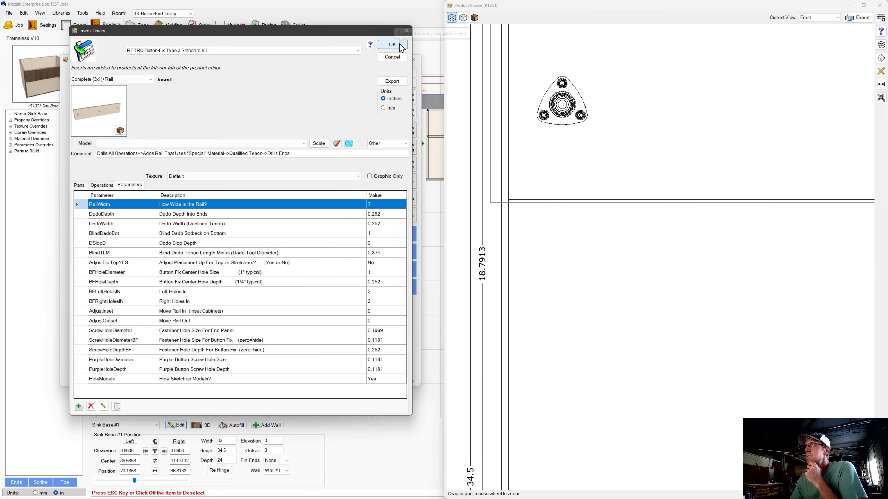
{"action": "left_click", "coordinate": [392, 44]}
Maximize the product viewer and examine the drilled hole patterns on the rail and false front in the Front view
{"action": "scroll", "coordinate": [600, 127], "scroll_direction": "down", "scroll_amount": 5}
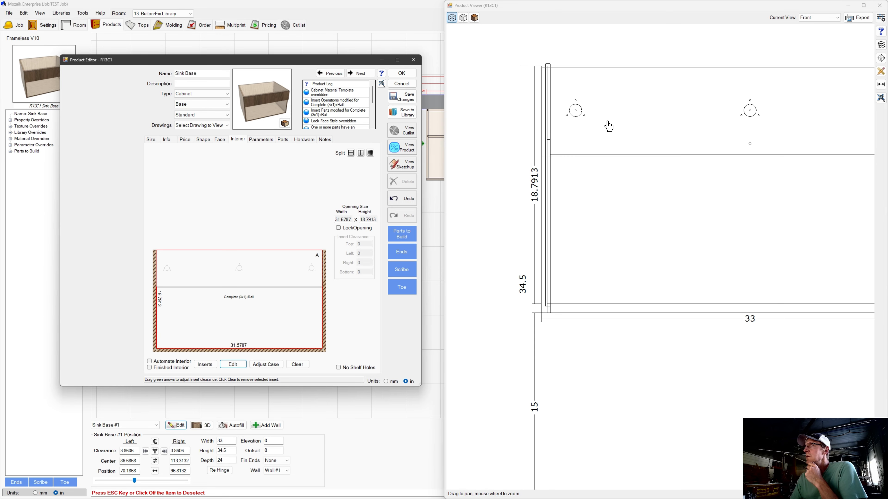
{"action": "left_click", "coordinate": [863, 5]}
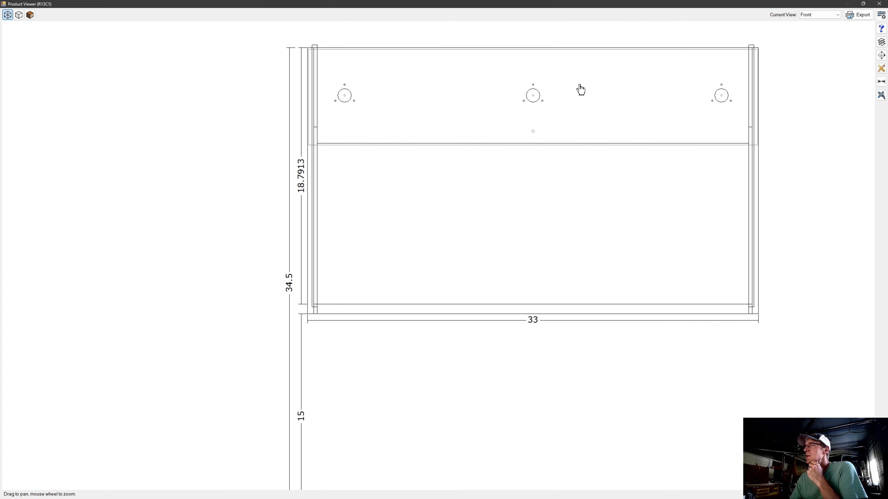
{"action": "scroll", "coordinate": [545, 105], "scroll_direction": "down", "scroll_amount": 2}
{"action": "scroll", "coordinate": [393, 110], "scroll_direction": "up", "scroll_amount": 3}
{"action": "scroll", "coordinate": [392, 110], "scroll_direction": "up", "scroll_amount": 2}
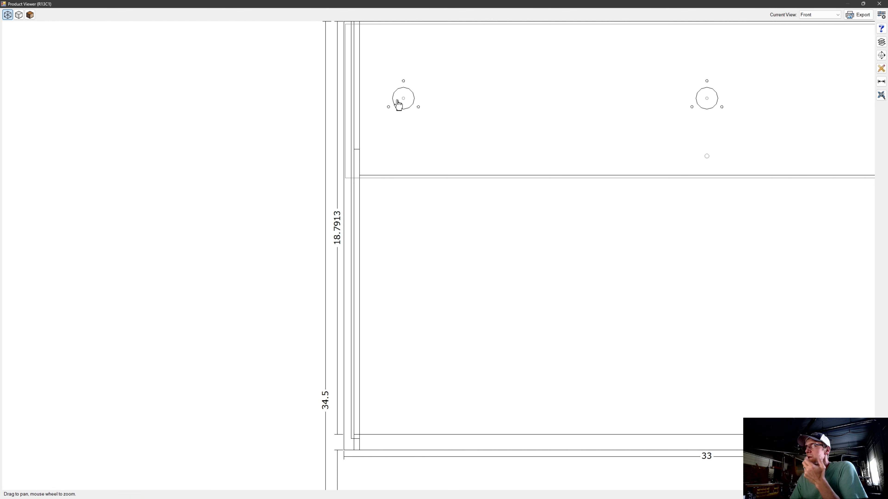
{"action": "scroll", "coordinate": [394, 95], "scroll_direction": "down", "scroll_amount": 2}
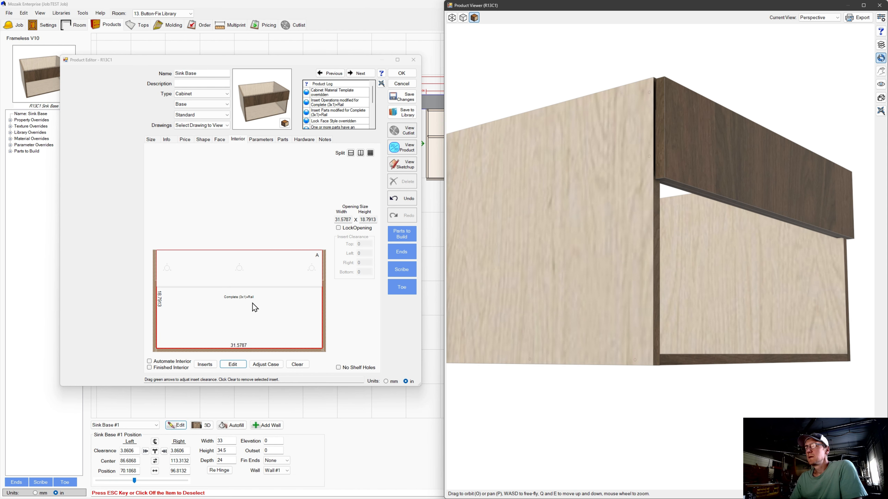
Set the RailWidth parameter of the Complete (3x1)+Rail insert to 4 inches
{"action": "double_click", "coordinate": [247, 324]}
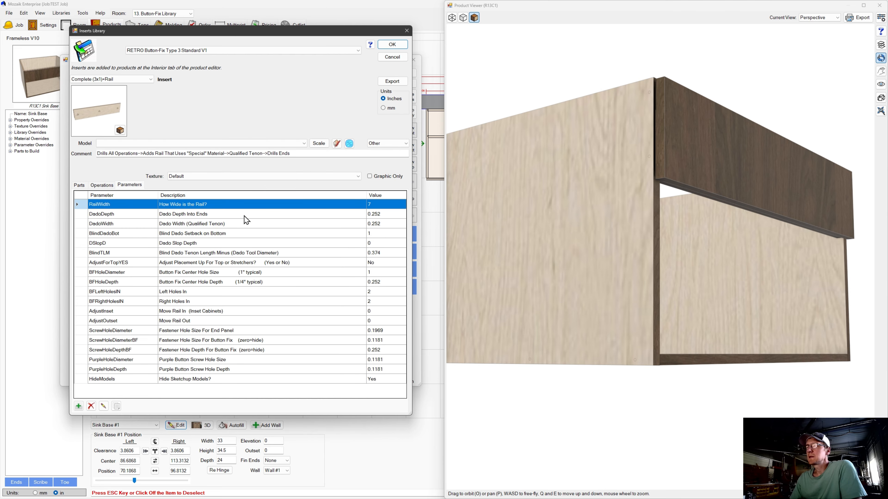
{"action": "double_click", "coordinate": [379, 204]}
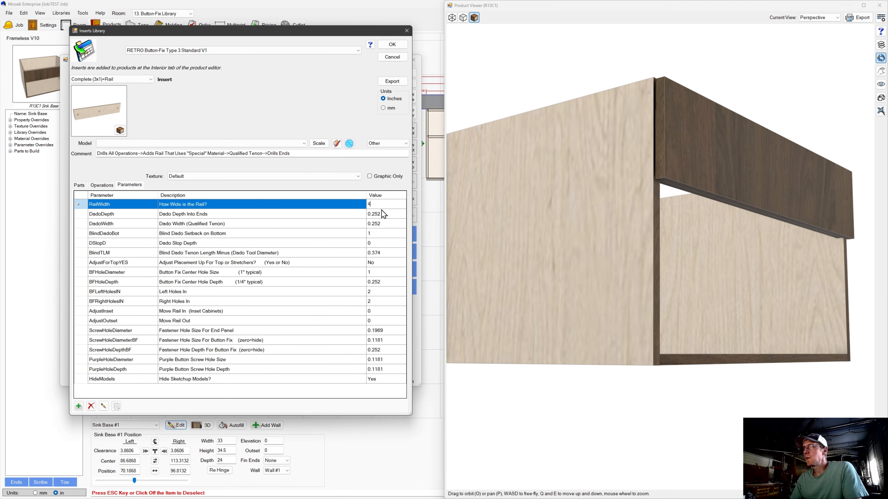
{"action": "left_click", "coordinate": [405, 45]}
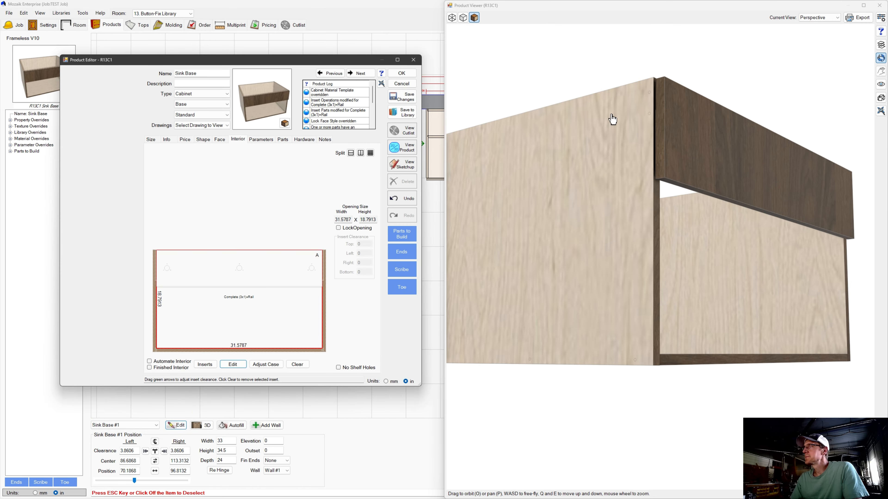
Examine the rail's end joint and fastener holes in the Perspective wireframe view
{"action": "left_click_drag", "start_coordinate": [614, 119], "coordinate": [453, 21]}
{"action": "left_click", "coordinate": [452, 18]}
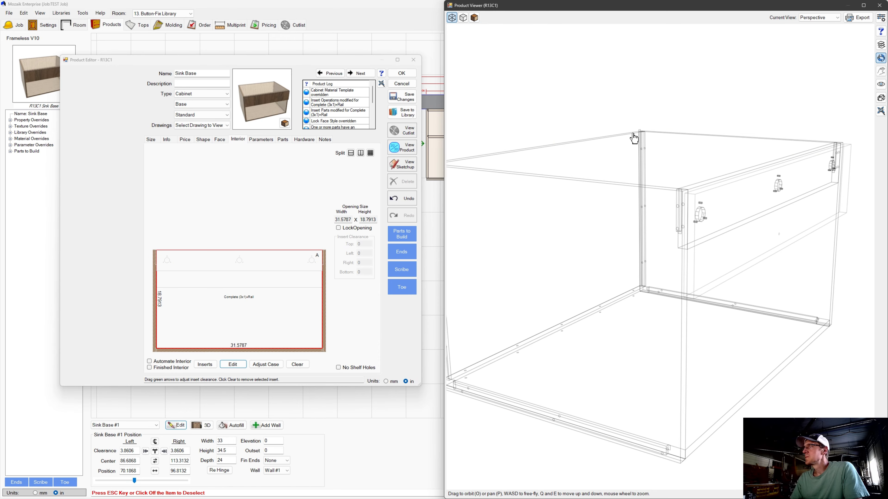
{"action": "scroll", "coordinate": [635, 220], "scroll_direction": "up", "scroll_amount": 5}
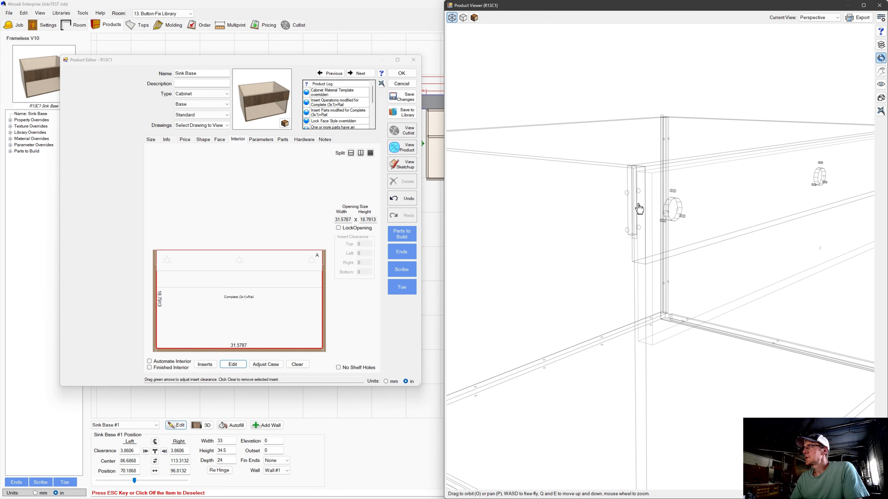
{"action": "scroll", "coordinate": [639, 209], "scroll_direction": "down", "scroll_amount": 4}
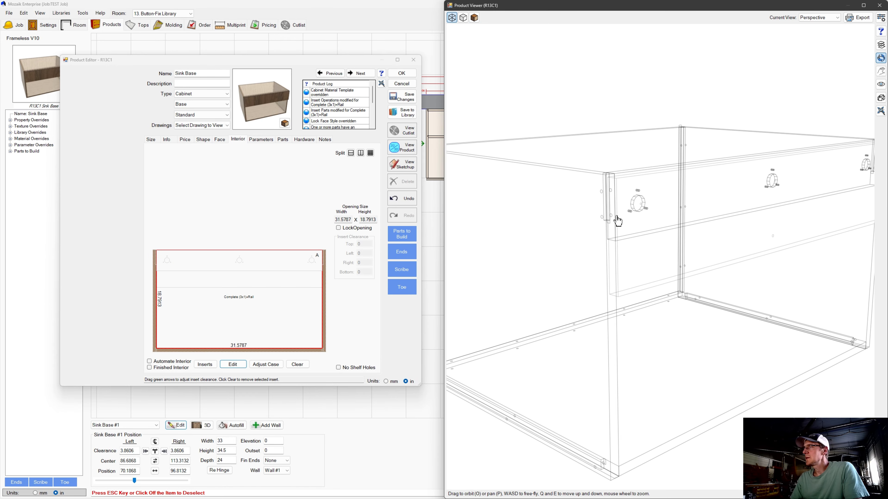
Change the operation detail level in the product layers from Low, and open the Complete (3x1)+Rail insert for editing
{"action": "left_click_drag", "start_coordinate": [615, 218], "coordinate": [616, 210]}
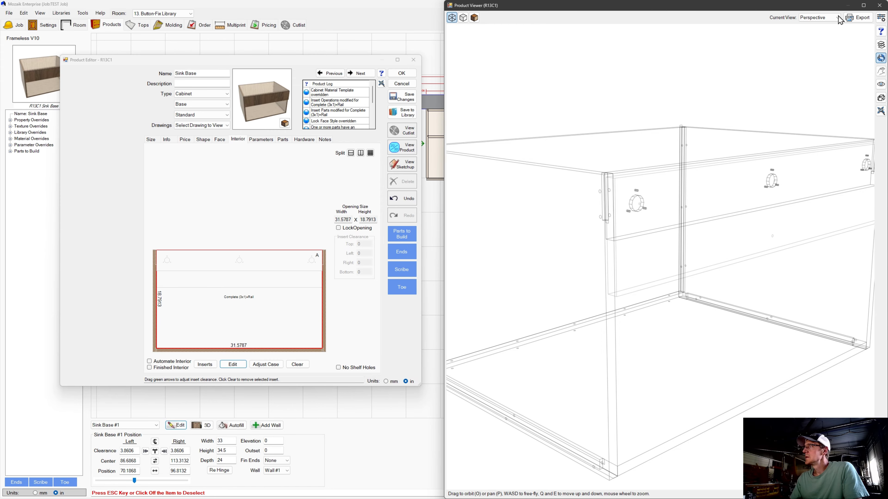
{"action": "left_click", "coordinate": [881, 45]}
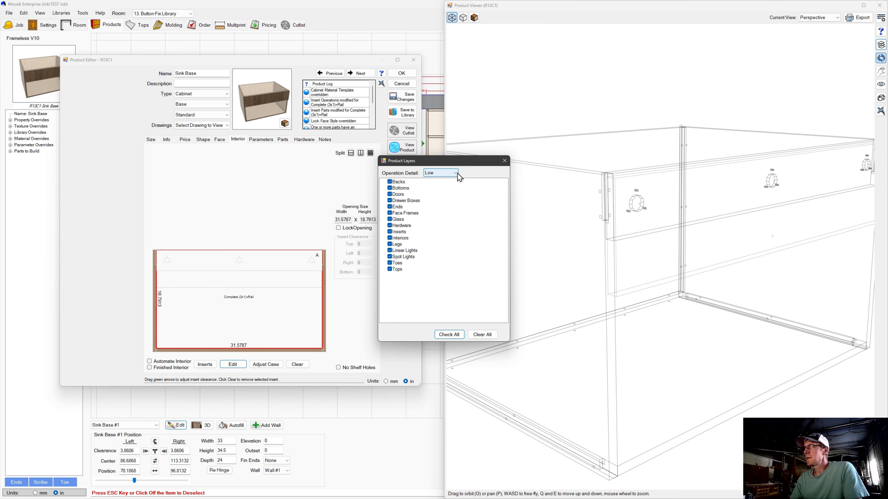
{"action": "left_click", "coordinate": [458, 172]}
{"action": "left_click", "coordinate": [450, 191]}
{"action": "left_click", "coordinate": [590, 189]}
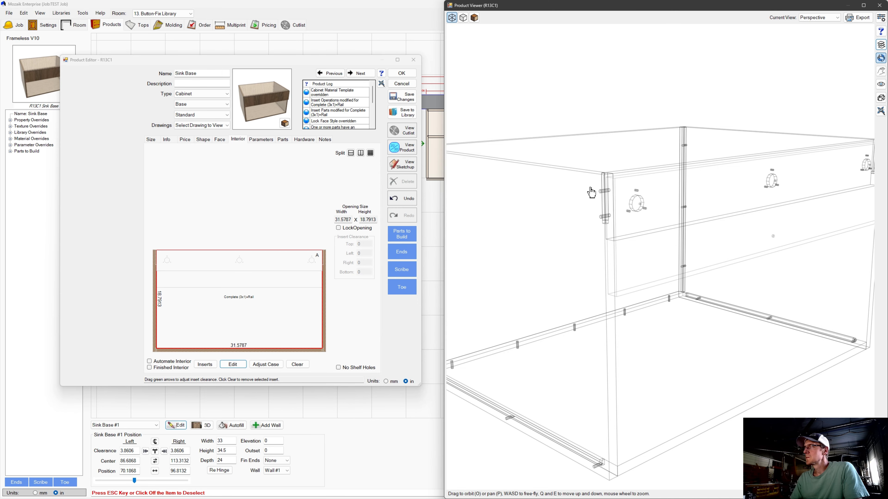
{"action": "scroll", "coordinate": [577, 194], "scroll_direction": "up", "scroll_amount": 2}
{"action": "left_click", "coordinate": [231, 365]}
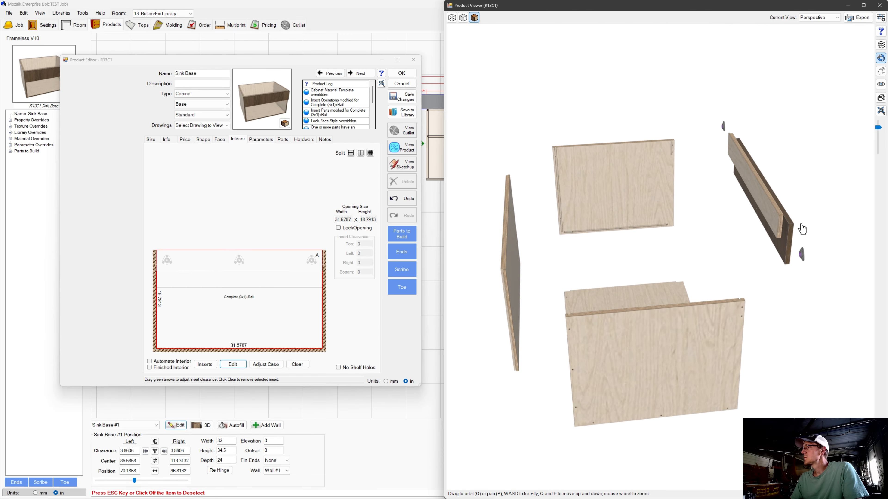
Examine the rail's notched end and the false front in the exploded textured view
{"action": "scroll", "coordinate": [793, 232], "scroll_direction": "up", "scroll_amount": 3}
{"action": "left_click_drag", "start_coordinate": [789, 234], "coordinate": [674, 210]}
{"action": "scroll", "coordinate": [643, 231], "scroll_direction": "down", "scroll_amount": 3}
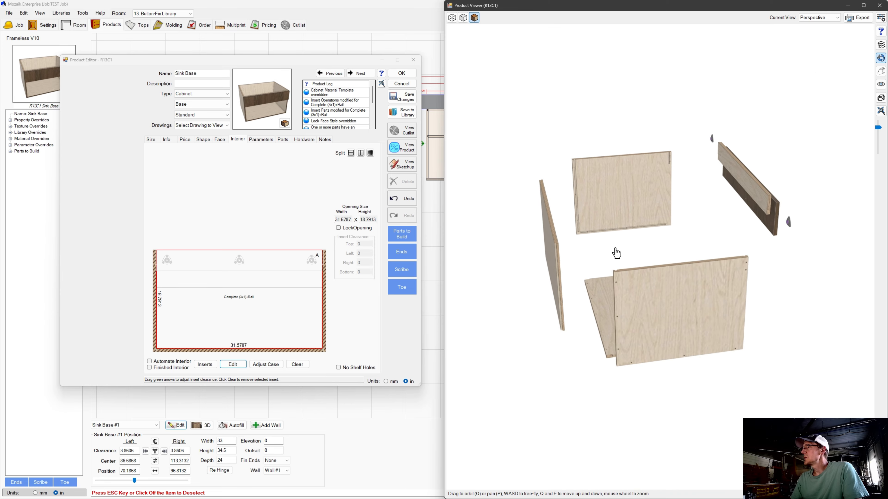
{"action": "left_click_drag", "start_coordinate": [616, 253], "coordinate": [765, 232]}
{"action": "scroll", "coordinate": [767, 216], "scroll_direction": "up", "scroll_amount": 6}
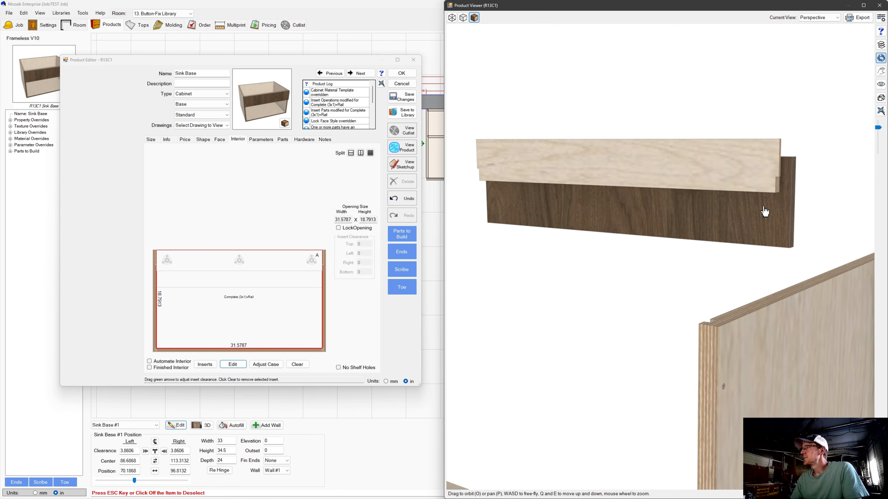
{"action": "scroll", "coordinate": [765, 212], "scroll_direction": "up", "scroll_amount": 8}
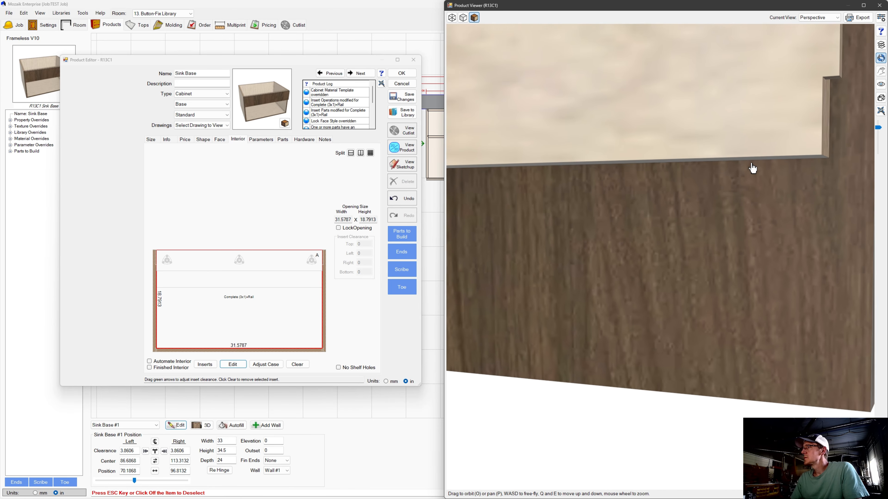
{"action": "scroll", "coordinate": [741, 178], "scroll_direction": "down", "scroll_amount": 5}
Examine the button holes and pilot holes on the rail and false front in the exploded wireframe view
{"action": "left_click", "coordinate": [451, 18]}
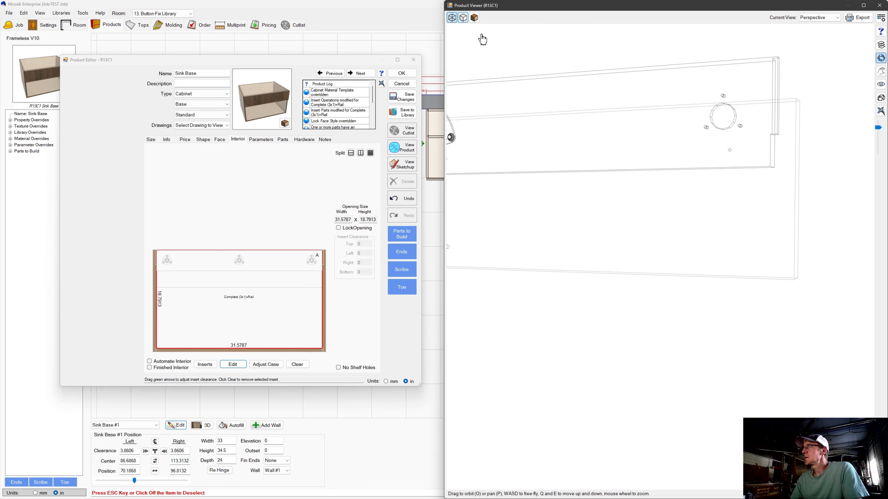
{"action": "left_click_drag", "start_coordinate": [734, 169], "coordinate": [715, 189]}
{"action": "scroll", "coordinate": [699, 180], "scroll_direction": "down", "scroll_amount": 2}
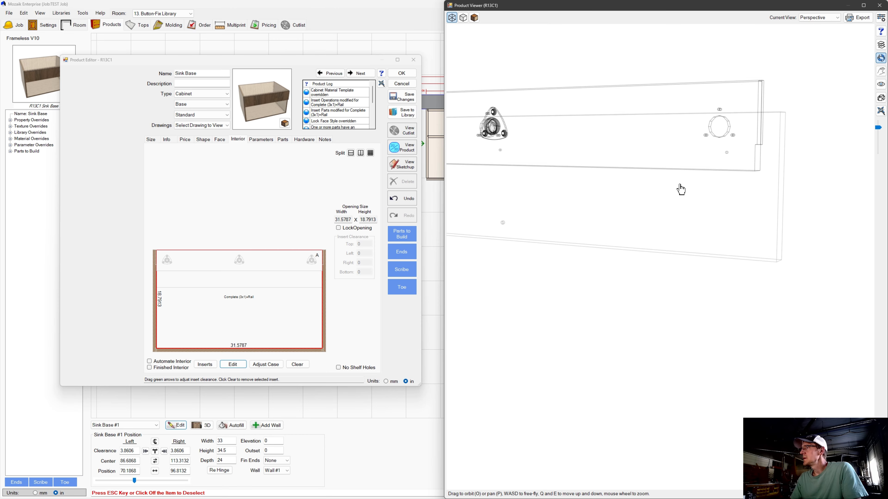
{"action": "scroll", "coordinate": [723, 155], "scroll_direction": "up", "scroll_amount": 6}
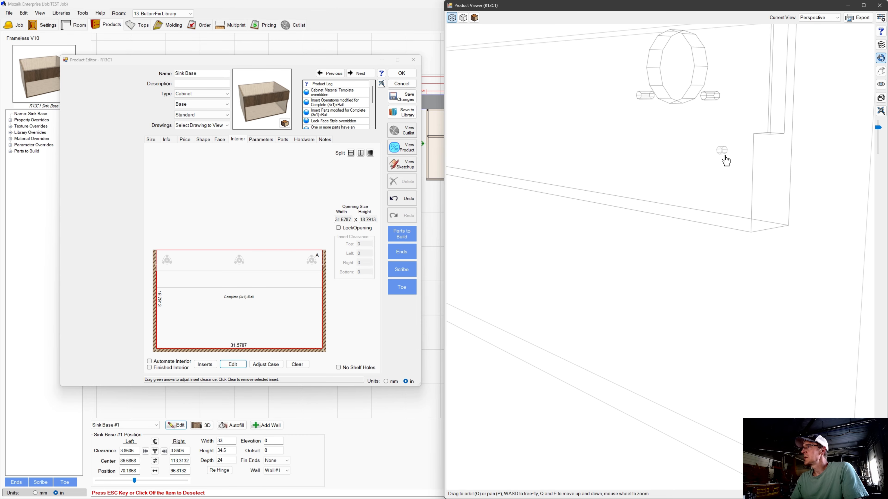
{"action": "scroll", "coordinate": [728, 159], "scroll_direction": "down", "scroll_amount": 5}
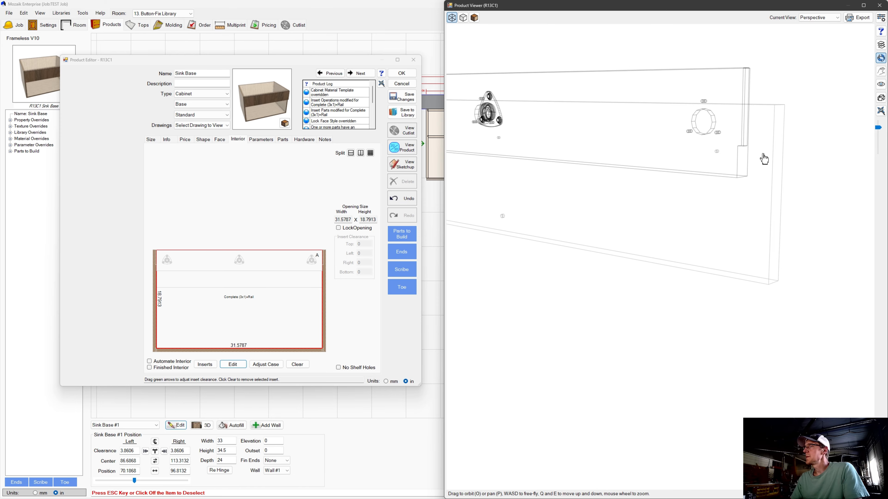
{"action": "scroll", "coordinate": [670, 159], "scroll_direction": "down", "scroll_amount": 2}
{"action": "scroll", "coordinate": [528, 212], "scroll_direction": "up", "scroll_amount": 4}
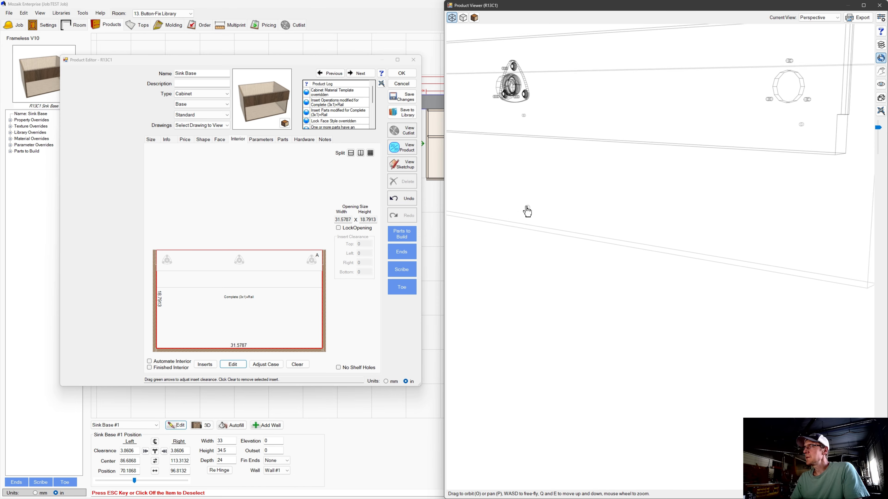
{"action": "scroll", "coordinate": [527, 211], "scroll_direction": "down", "scroll_amount": 3}
{"action": "scroll", "coordinate": [527, 212], "scroll_direction": "up", "scroll_amount": 4}
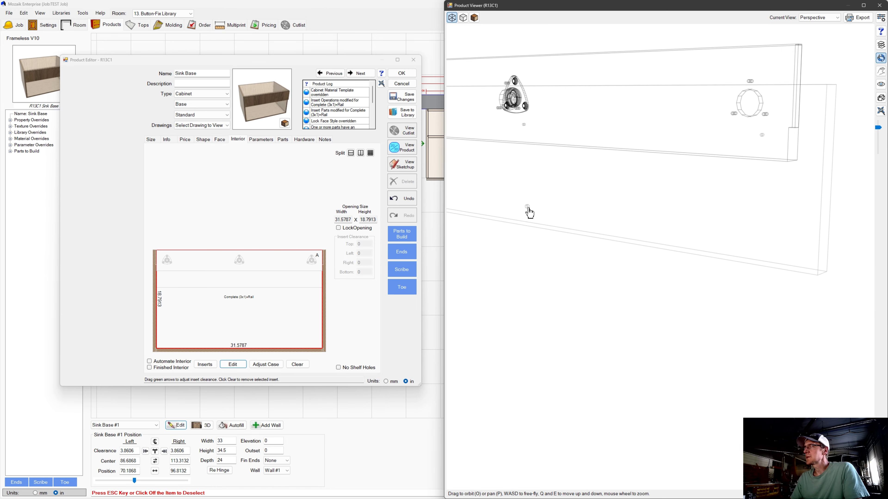
{"action": "scroll", "coordinate": [530, 212], "scroll_direction": "down", "scroll_amount": 2}
{"action": "left_click_drag", "start_coordinate": [534, 211], "coordinate": [534, 212]}
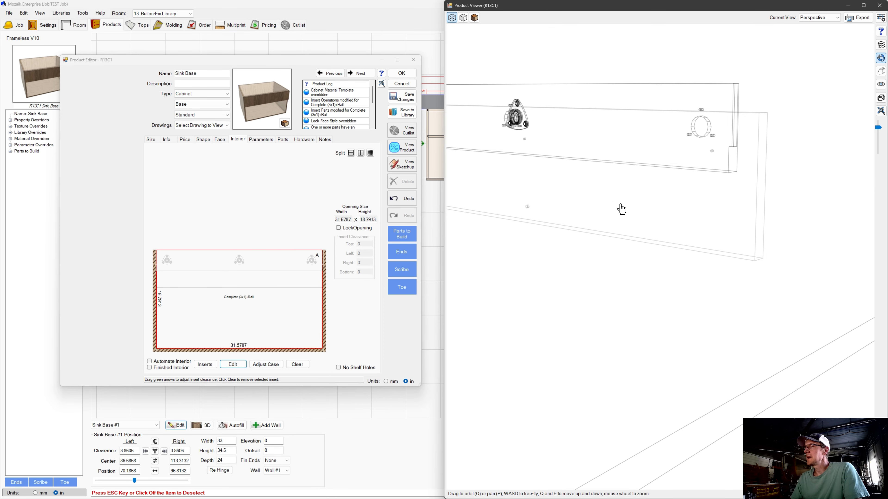
{"action": "left_click_drag", "start_coordinate": [622, 209], "coordinate": [741, 220]}
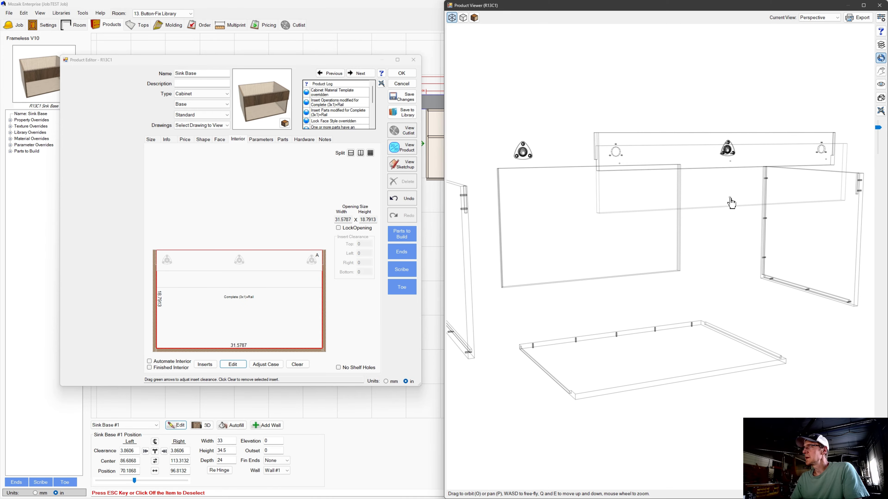
Clear the Complete (3x1)+Rail insert from the sink base interior and view the product in 3D
{"action": "left_click", "coordinate": [879, 5]}
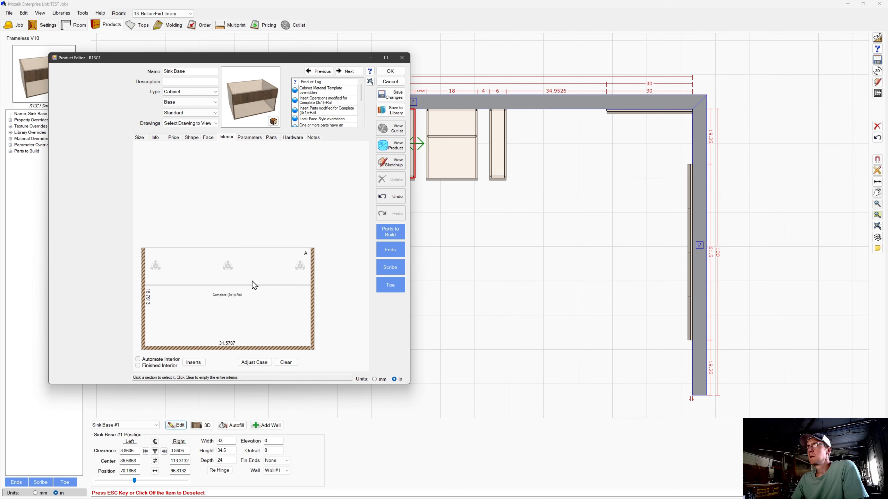
{"action": "left_click", "coordinate": [252, 281]}
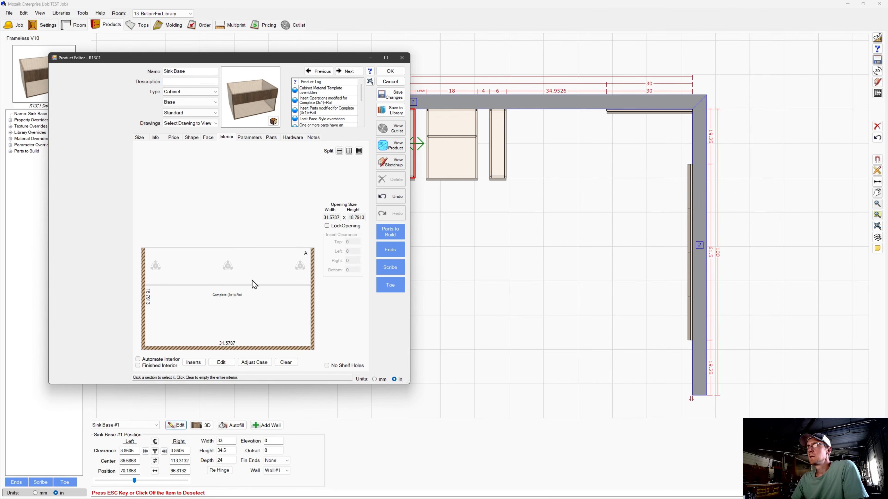
{"action": "left_click", "coordinate": [282, 362]}
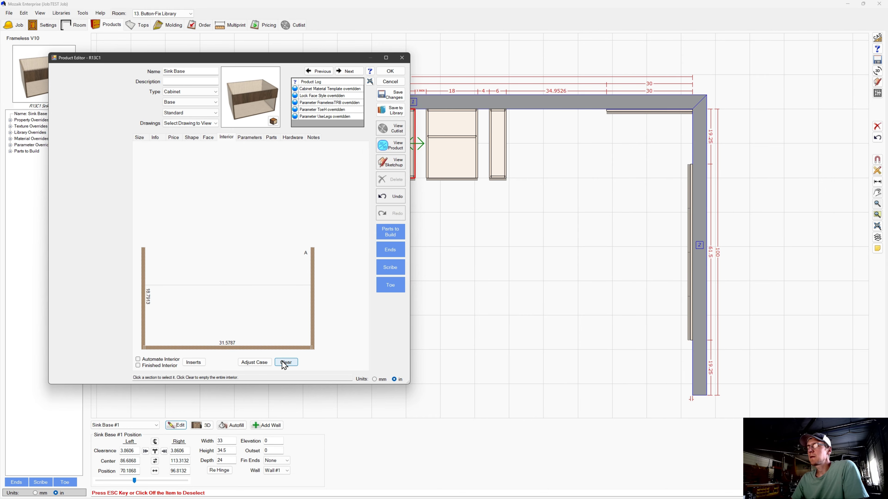
{"action": "left_click", "coordinate": [394, 151]}
{"action": "left_click_drag", "start_coordinate": [568, 225], "coordinate": [524, 264]}
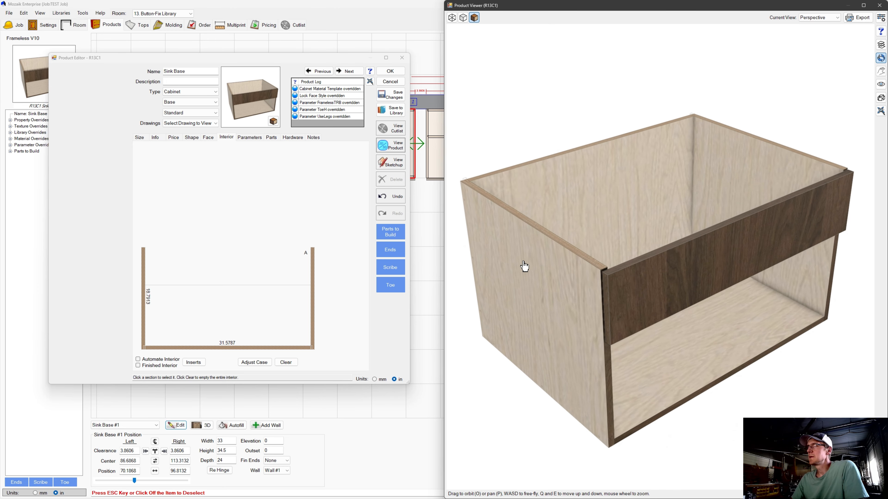
Place the Complete (2x2)+Rail insert from the RETRO Button-Fix Type 3 library in the sink base interior
{"action": "left_click", "coordinate": [194, 362]}
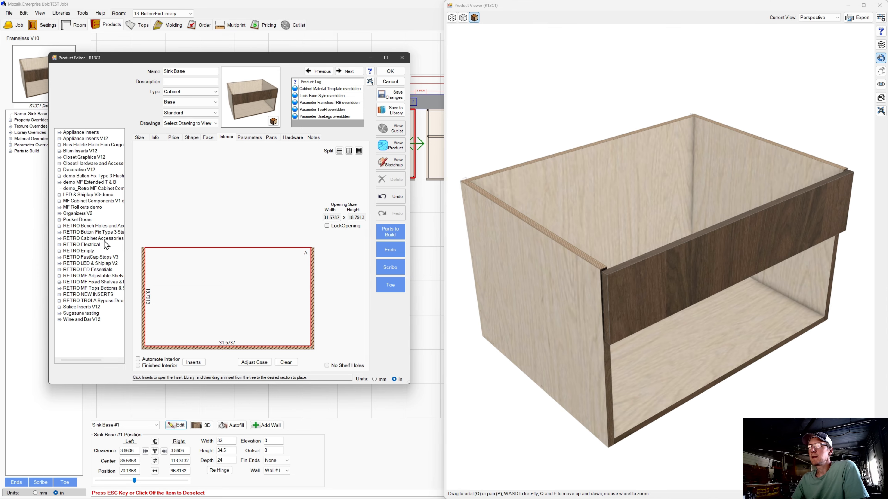
{"action": "double_click", "coordinate": [105, 232]}
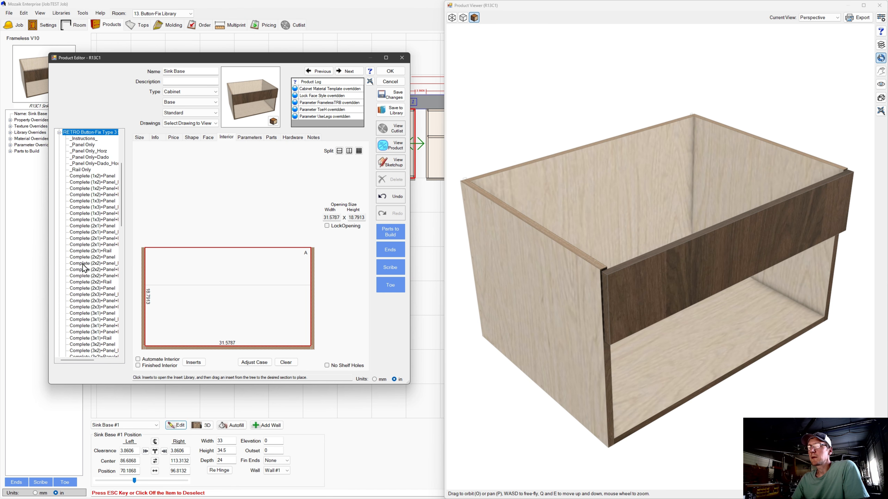
{"action": "left_click_drag", "start_coordinate": [91, 283], "coordinate": [232, 269]}
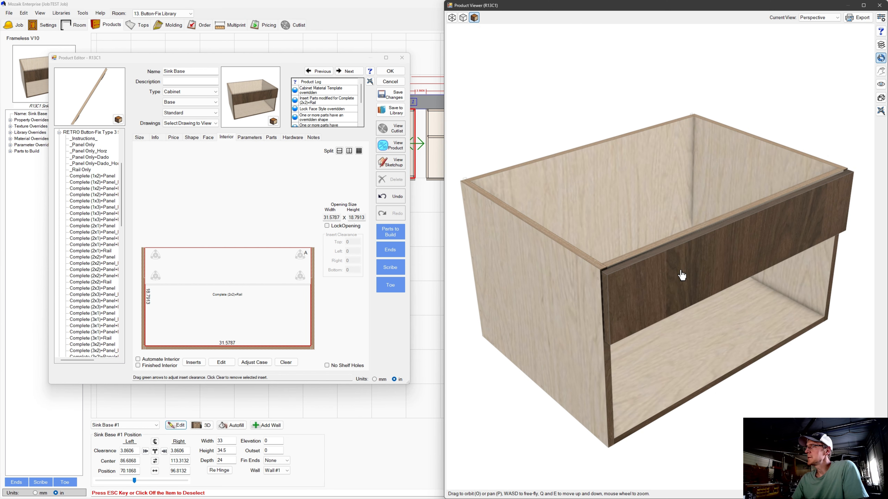
Examine the four button fixings and the rail behind the false front in wireframe and textured views
{"action": "left_click_drag", "start_coordinate": [513, 270], "coordinate": [684, 181]}
{"action": "left_click", "coordinate": [452, 18]}
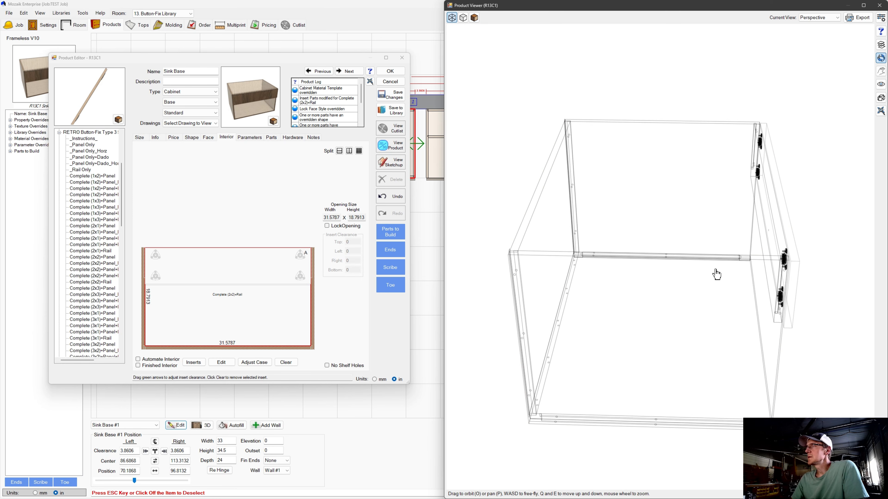
{"action": "left_click_drag", "start_coordinate": [717, 273], "coordinate": [773, 207]}
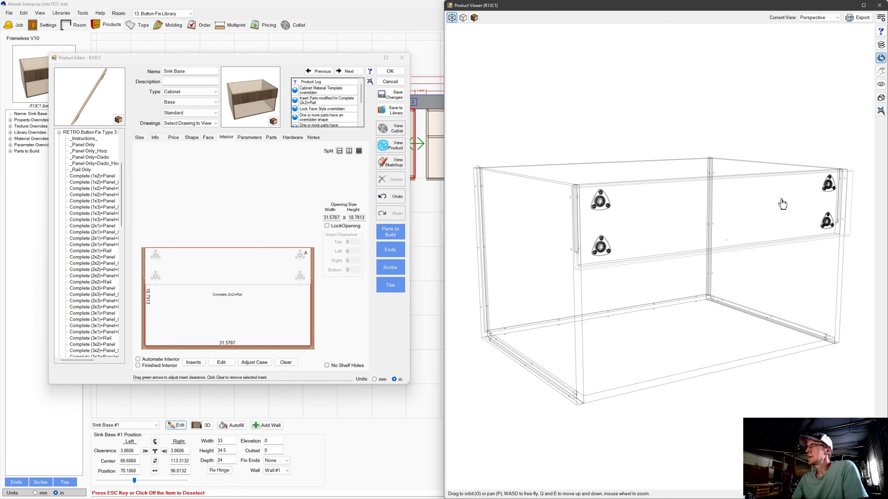
{"action": "left_click_drag", "start_coordinate": [684, 240], "coordinate": [662, 244]}
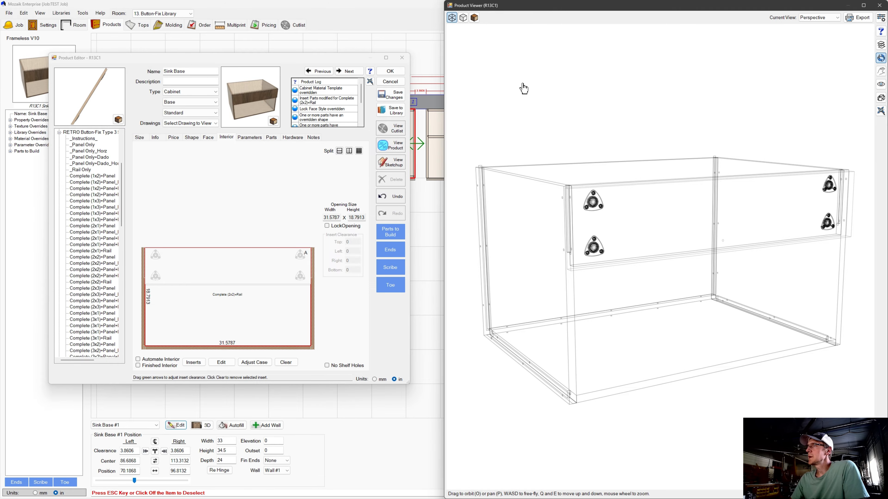
{"action": "left_click", "coordinate": [475, 20]}
{"action": "left_click_drag", "start_coordinate": [530, 182], "coordinate": [561, 218]}
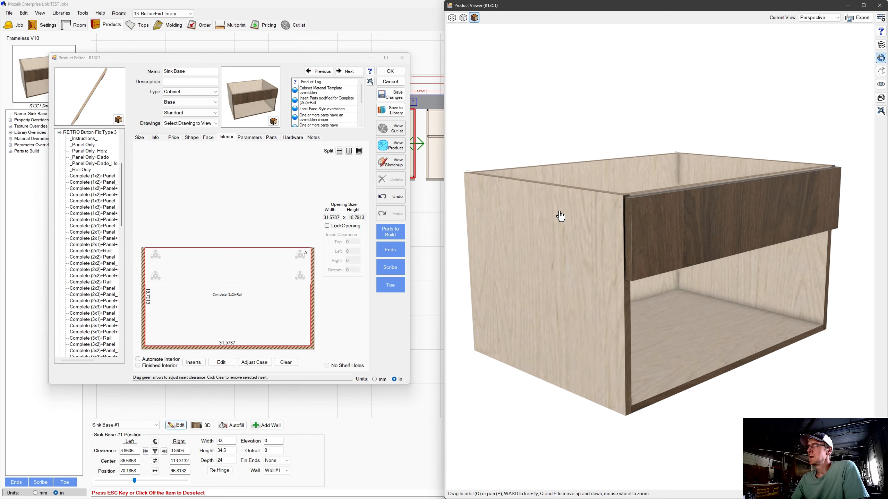
Inspect the Complete (2x2)+Rail insert's parameters and parts list, including the material type in the Button-Fix Rail's properties
{"action": "left_click", "coordinate": [228, 362]}
{"action": "scroll", "coordinate": [200, 310], "scroll_direction": "down", "scroll_amount": 1}
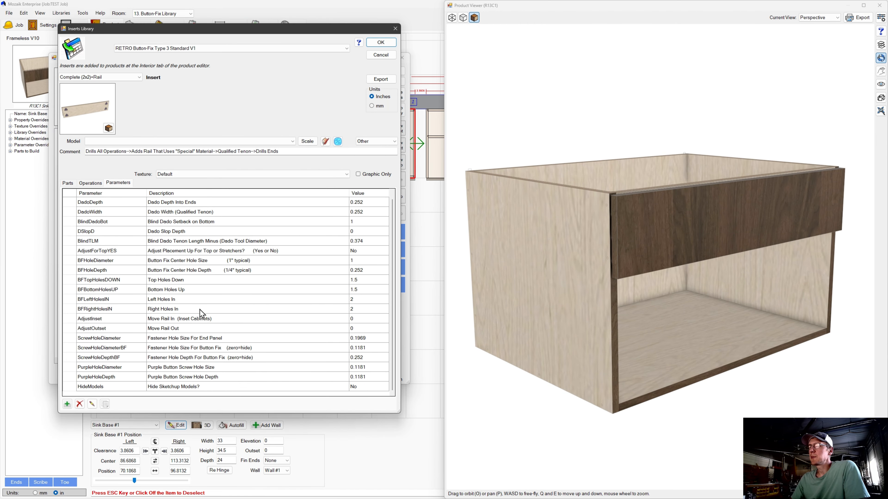
{"action": "left_click", "coordinate": [67, 184]}
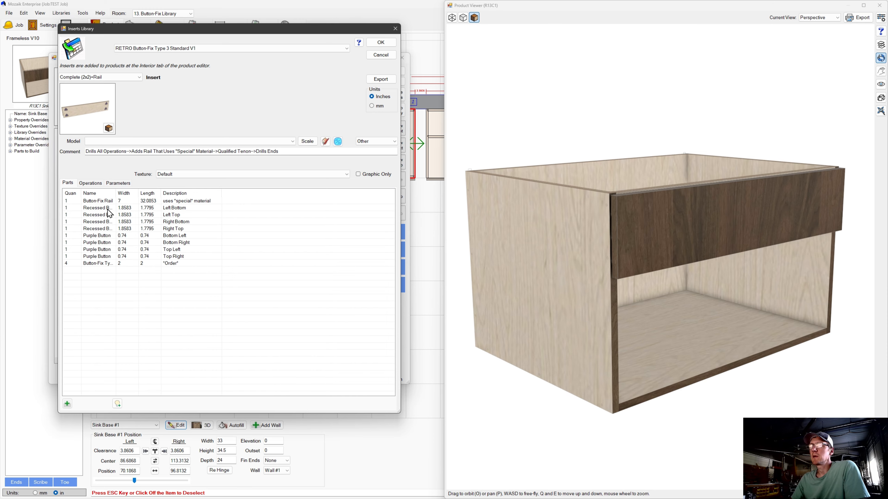
{"action": "left_click_drag", "start_coordinate": [116, 193], "coordinate": [177, 193]}
{"action": "left_click", "coordinate": [114, 201]}
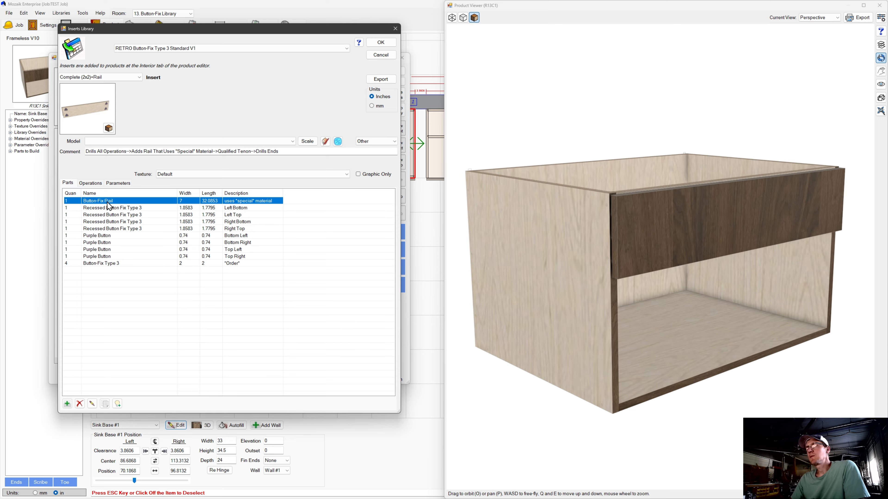
{"action": "left_click", "coordinate": [93, 405]}
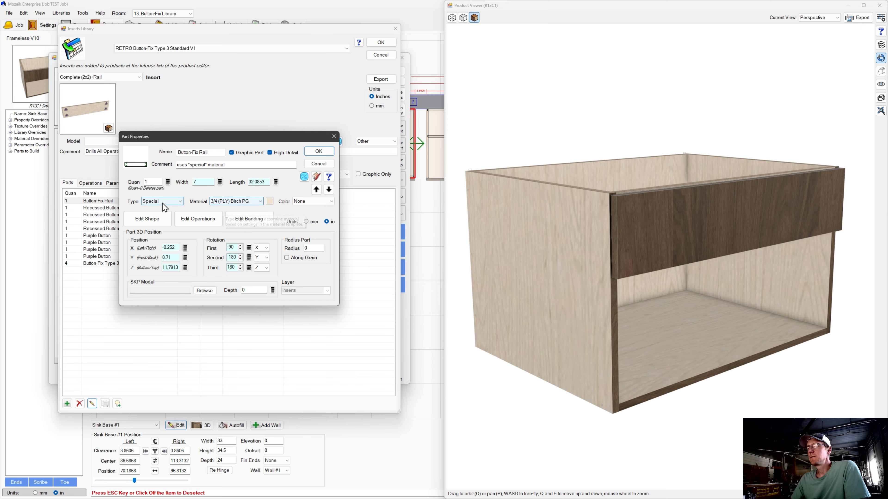
{"action": "left_click", "coordinate": [319, 151]}
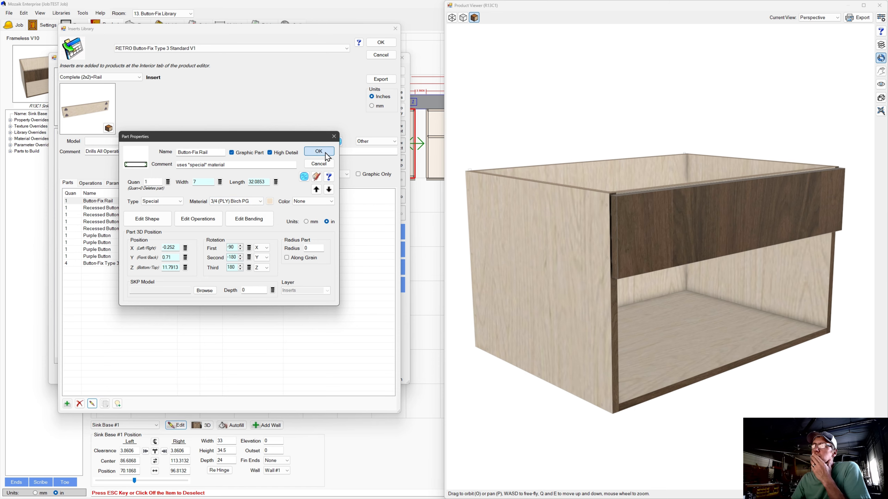
{"action": "left_click", "coordinate": [381, 43]}
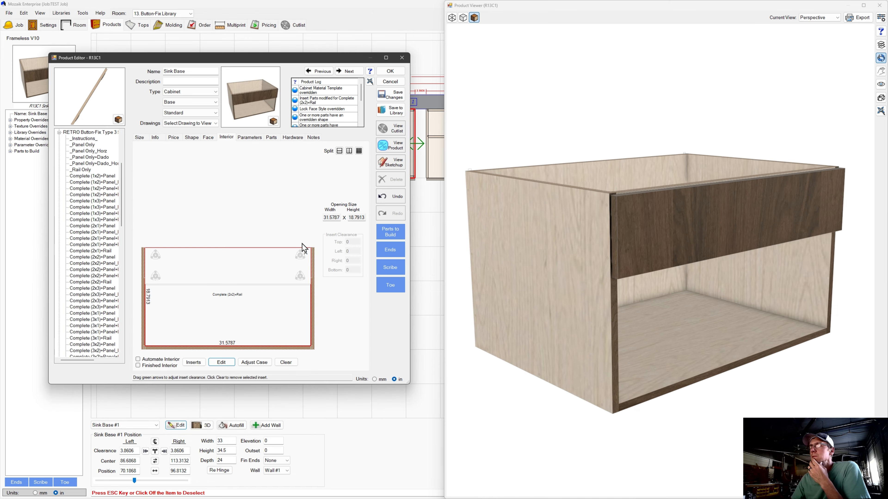
Examine the Cabinet material template's part types and materials, including Special, in the sink base's material overrides
{"action": "left_click", "coordinate": [155, 137]}
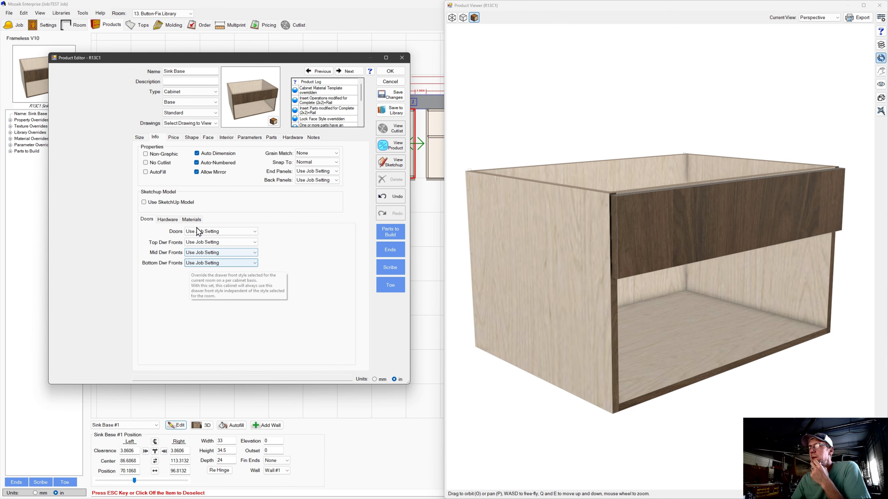
{"action": "left_click", "coordinate": [194, 219]}
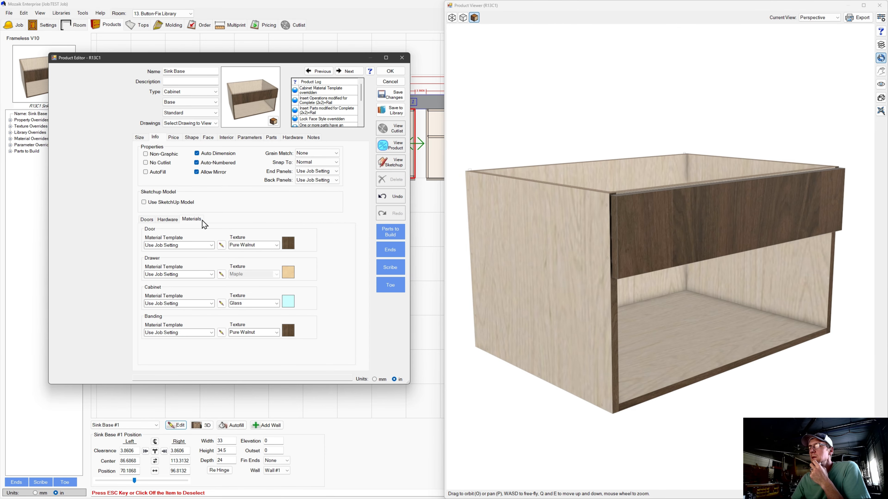
{"action": "left_click", "coordinate": [221, 303]}
{"action": "scroll", "coordinate": [177, 272], "scroll_direction": "down", "scroll_amount": 3}
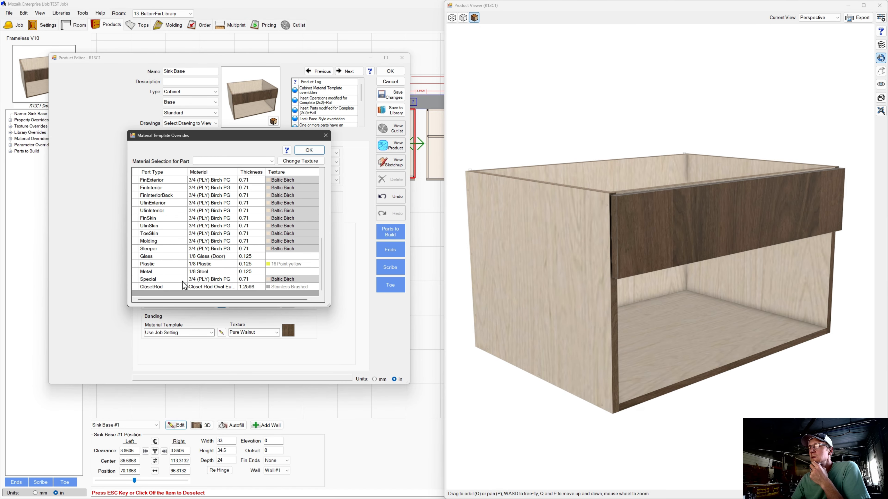
{"action": "left_click", "coordinate": [309, 150]}
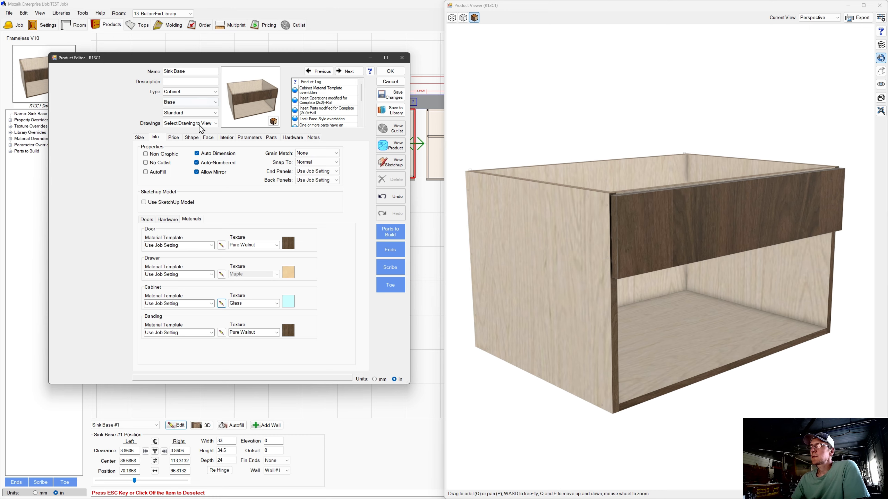
Clear the Complete (2x2)+Rail insert from the sink base interior and set the FramelessTRB parameter to 7, saving the product
{"action": "left_click", "coordinate": [229, 138]}
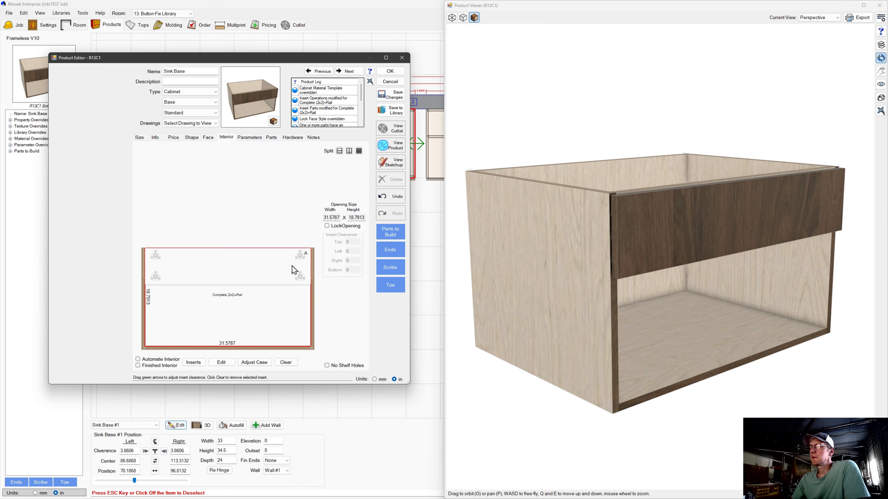
{"action": "left_click", "coordinate": [286, 362]}
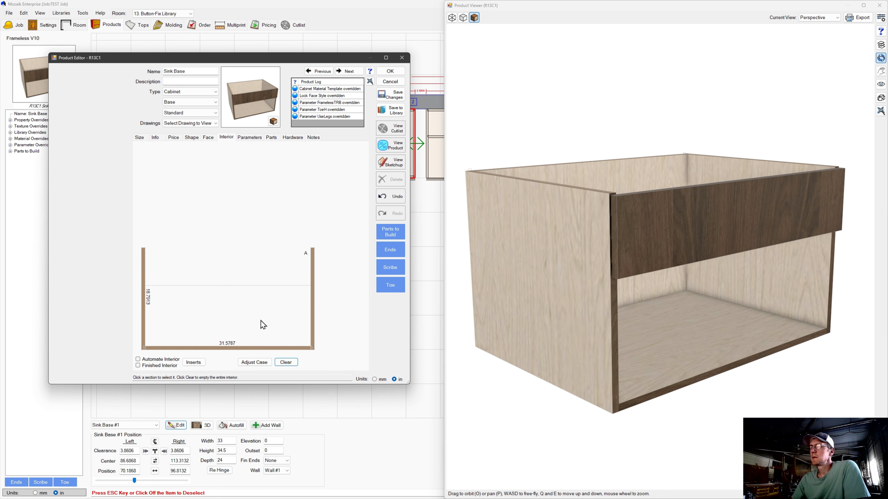
{"action": "left_click", "coordinate": [247, 138]}
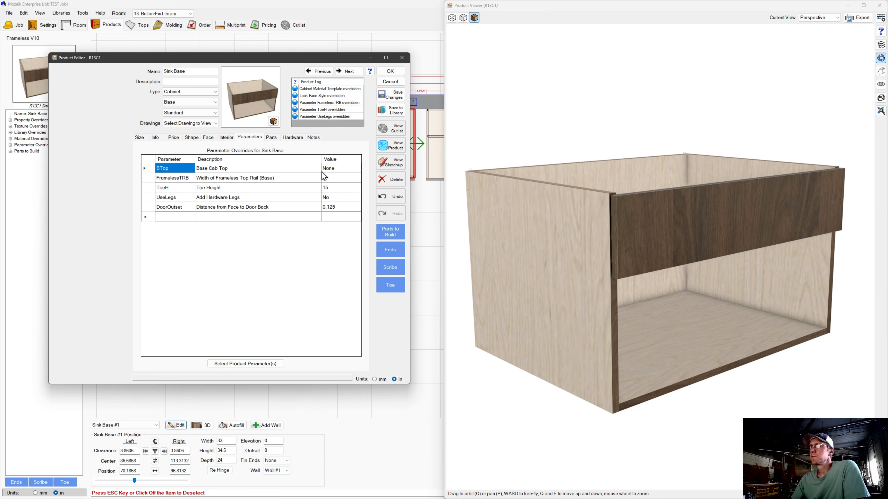
{"action": "left_click", "coordinate": [333, 177]}
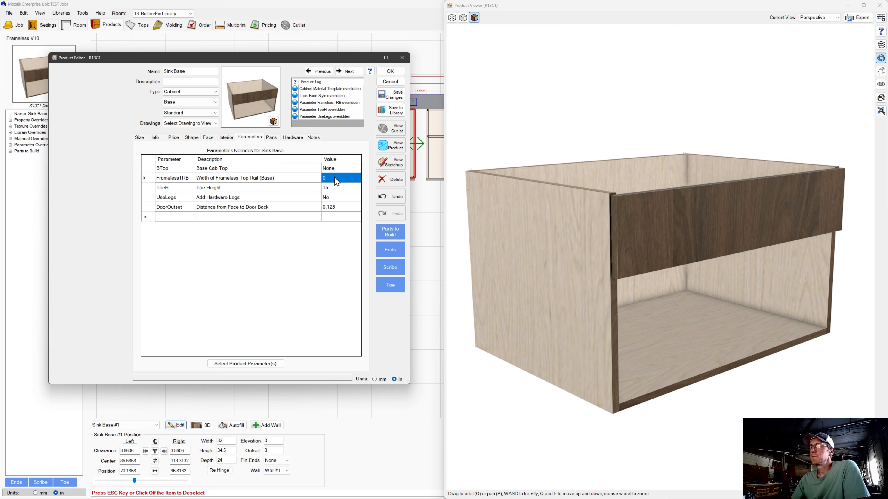
{"action": "type", "text": "7"}
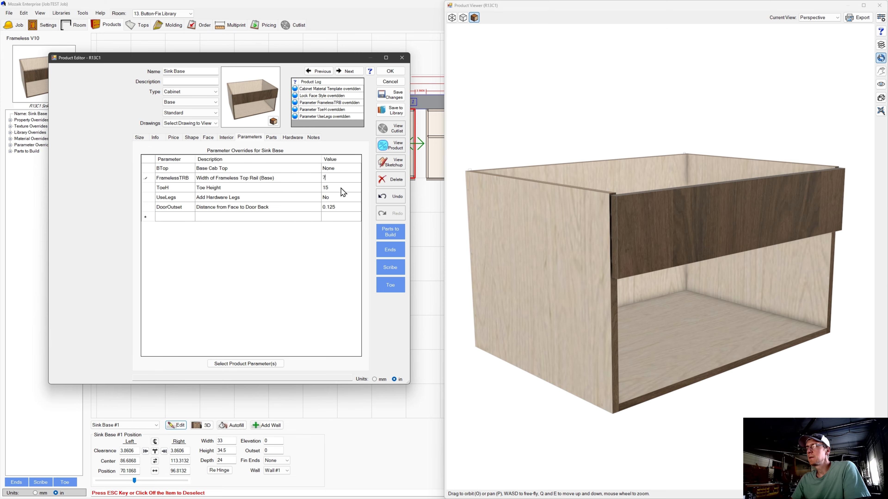
{"action": "left_click", "coordinate": [340, 188]}
{"action": "left_click", "coordinate": [397, 73]}
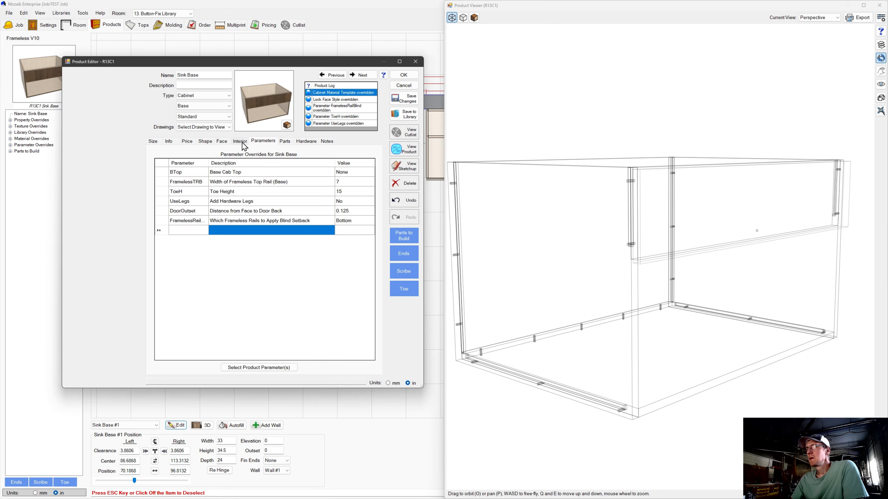
Place the Marker (3x1) insert from the RETRO Button-Fix Type 3 library in the sink base's interior opening
{"action": "left_click", "coordinate": [242, 143]}
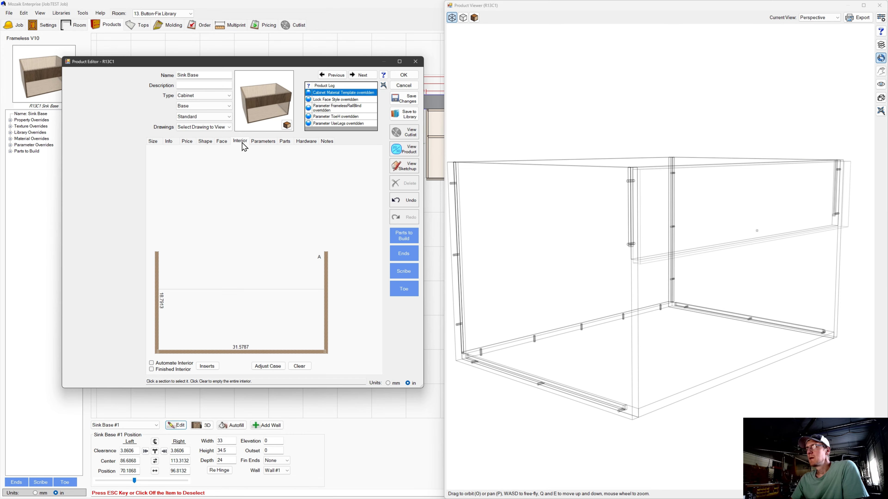
{"action": "left_click", "coordinate": [269, 282]}
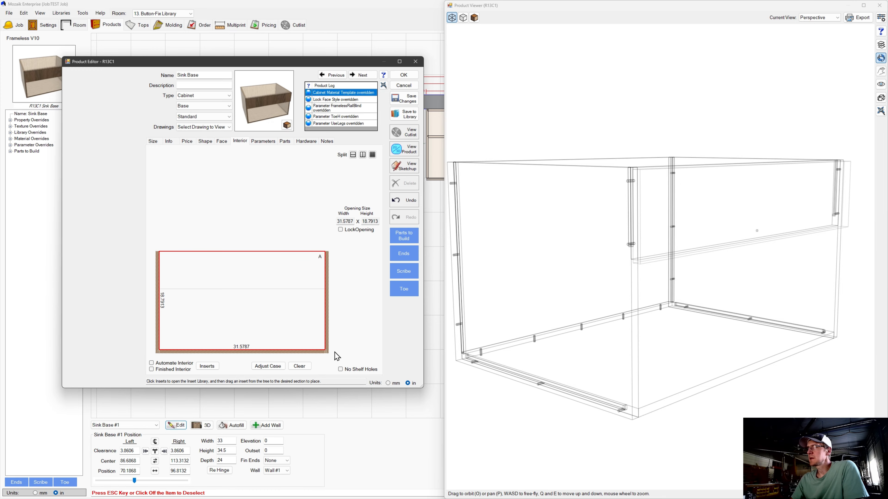
{"action": "left_click", "coordinate": [207, 367]}
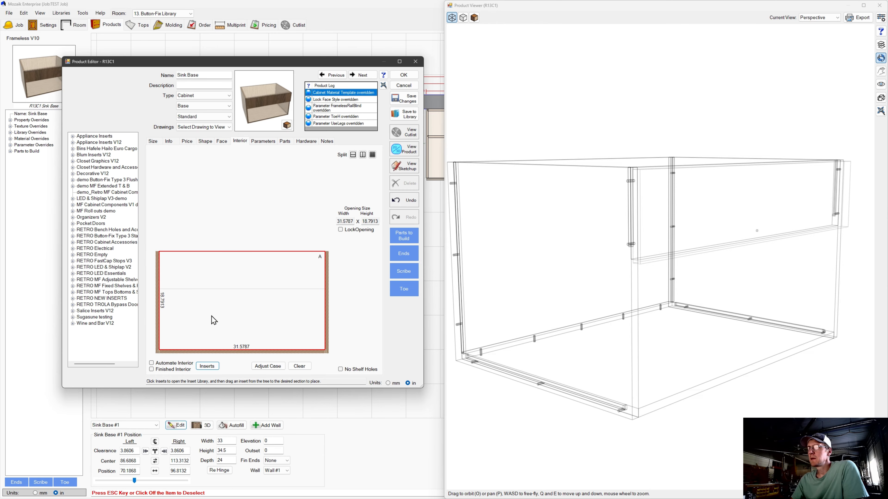
{"action": "double_click", "coordinate": [117, 237]}
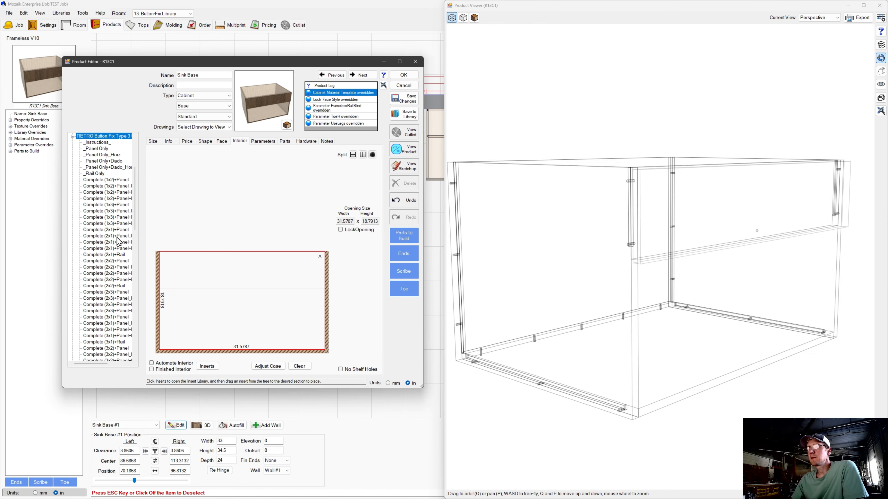
{"action": "left_click_drag", "start_coordinate": [103, 363], "coordinate": [108, 363]}
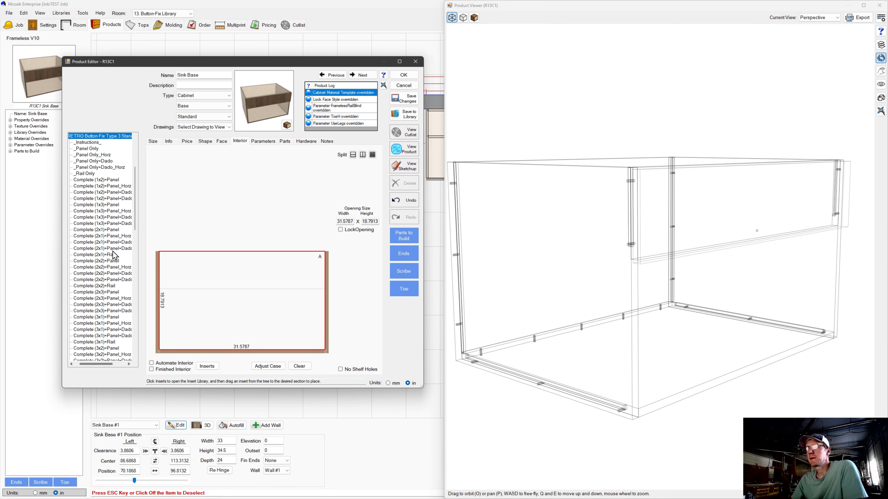
{"action": "scroll", "coordinate": [111, 282], "scroll_direction": "down", "scroll_amount": 8}
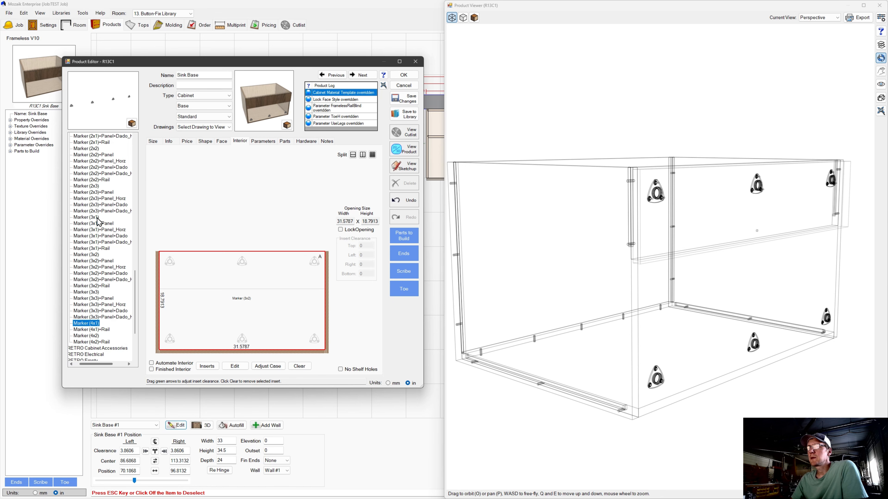
{"action": "left_click", "coordinate": [99, 220]}
{"action": "left_click_drag", "start_coordinate": [98, 220], "coordinate": [233, 270]}
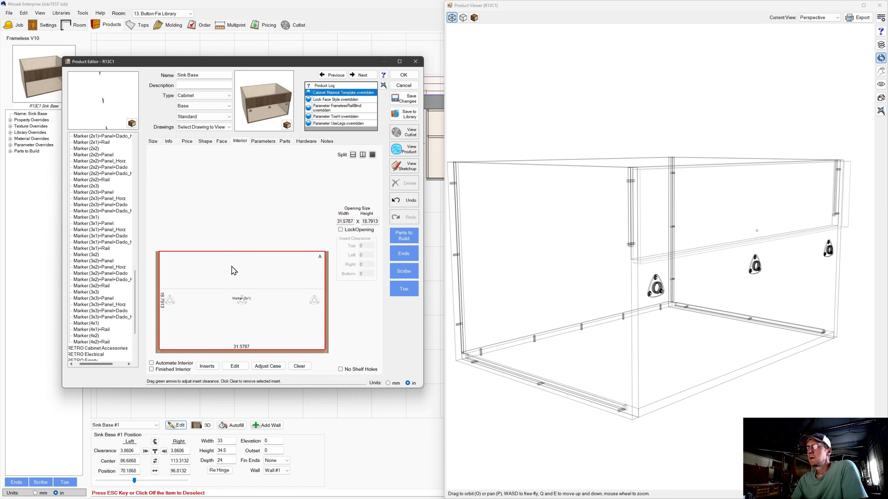
Split the interior into 2 equal stacked sections with a Separator divider and clear the Marker (3x1) insert from the lower section
{"action": "left_click_drag", "start_coordinate": [650, 317], "coordinate": [589, 278]}
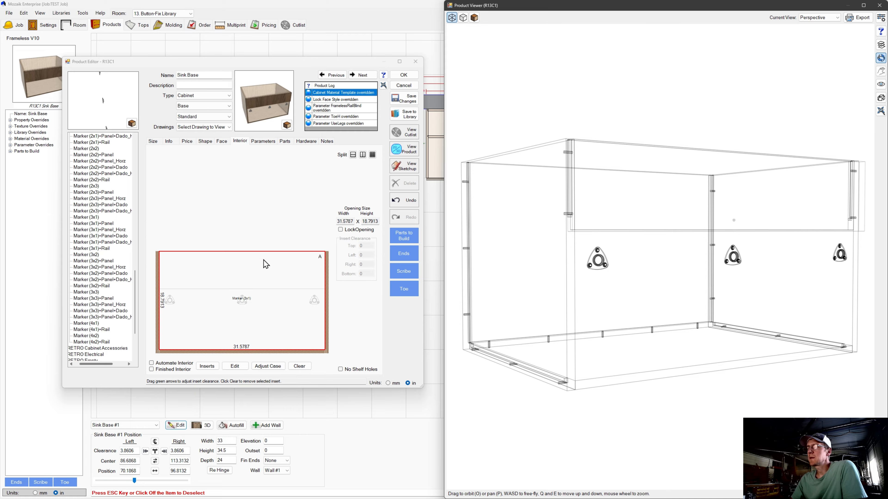
{"action": "left_click", "coordinate": [372, 155]}
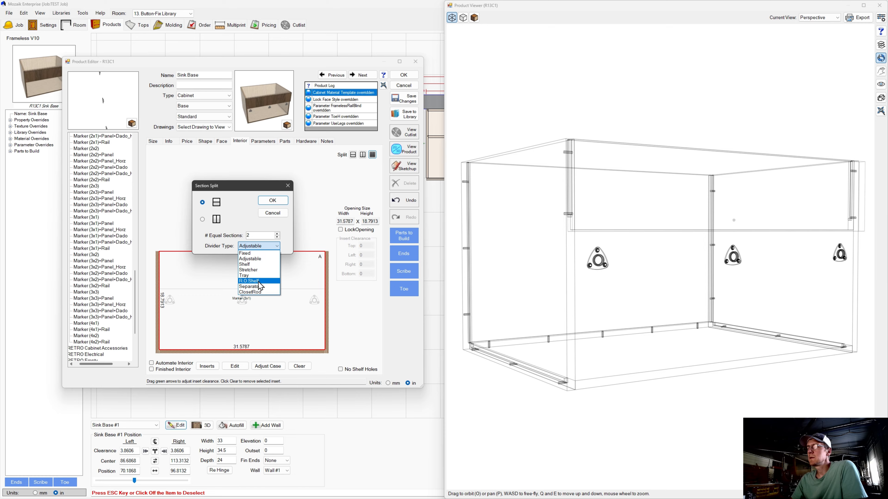
{"action": "left_click", "coordinate": [259, 286]}
{"action": "left_click", "coordinate": [284, 202]}
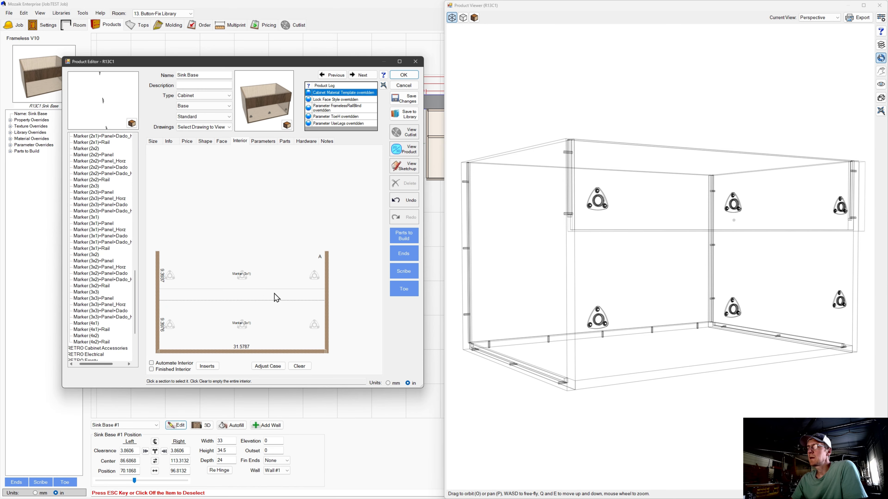
{"action": "left_click", "coordinate": [283, 305]}
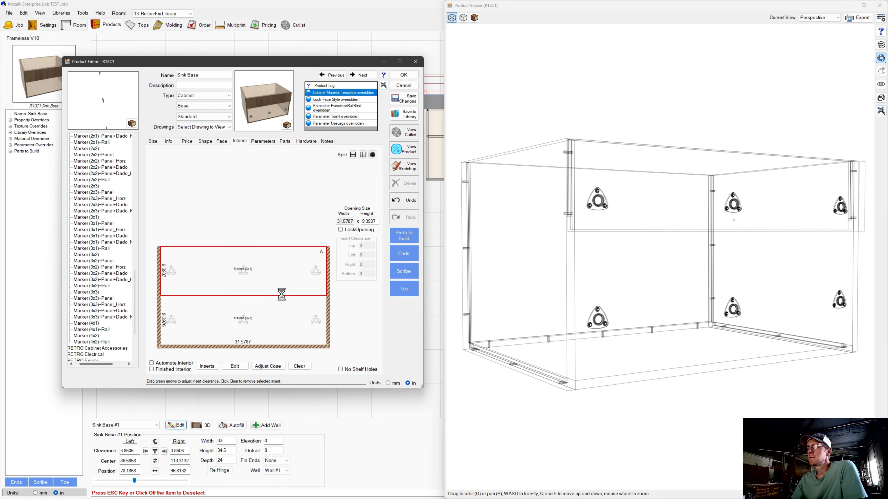
{"action": "left_click", "coordinate": [299, 366]}
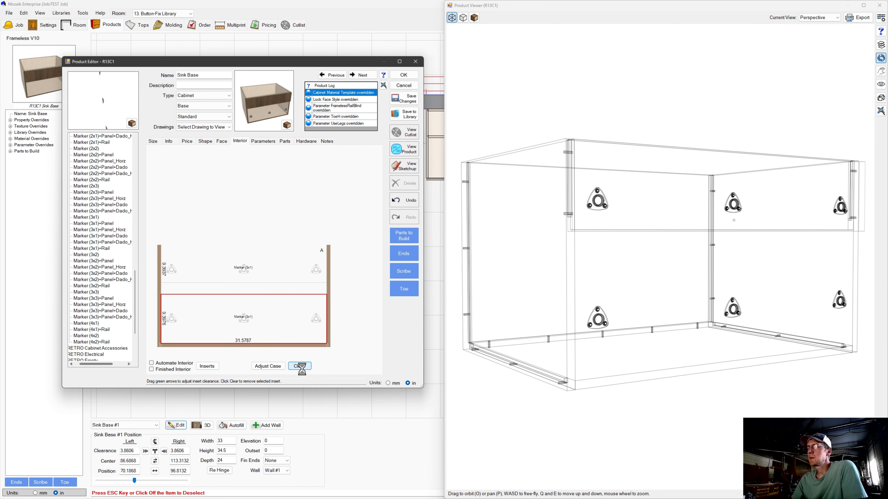
Lock the interior's Separator divider to the face split using the Center option
{"action": "left_click", "coordinate": [284, 294]}
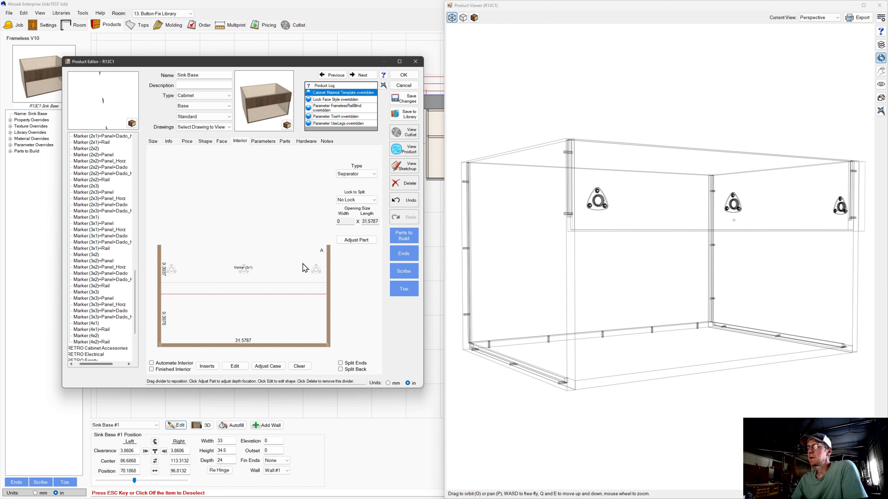
{"action": "left_click", "coordinate": [221, 141]}
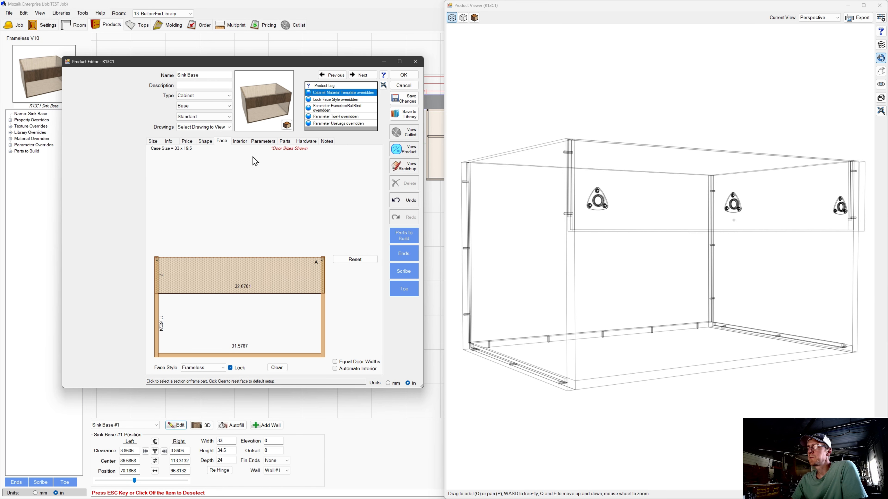
{"action": "left_click", "coordinate": [240, 142]}
{"action": "left_click", "coordinate": [286, 300]}
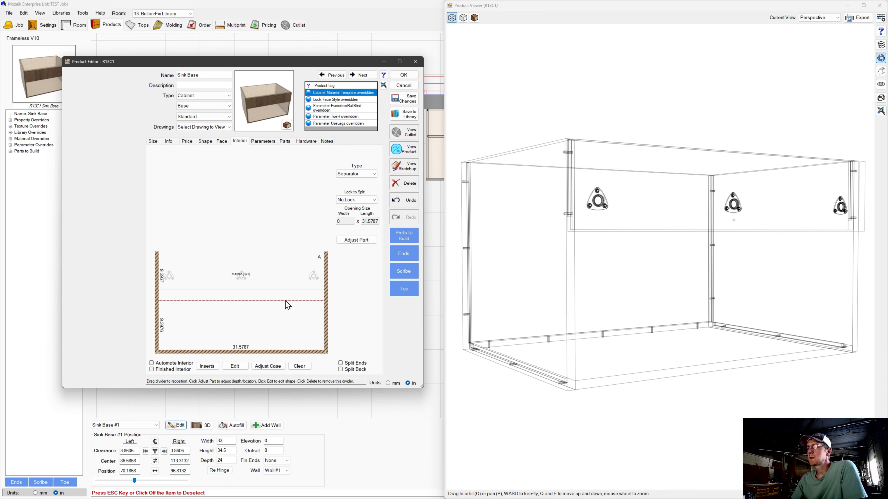
{"action": "left_click", "coordinate": [356, 199]}
{"action": "left_click", "coordinate": [354, 215]}
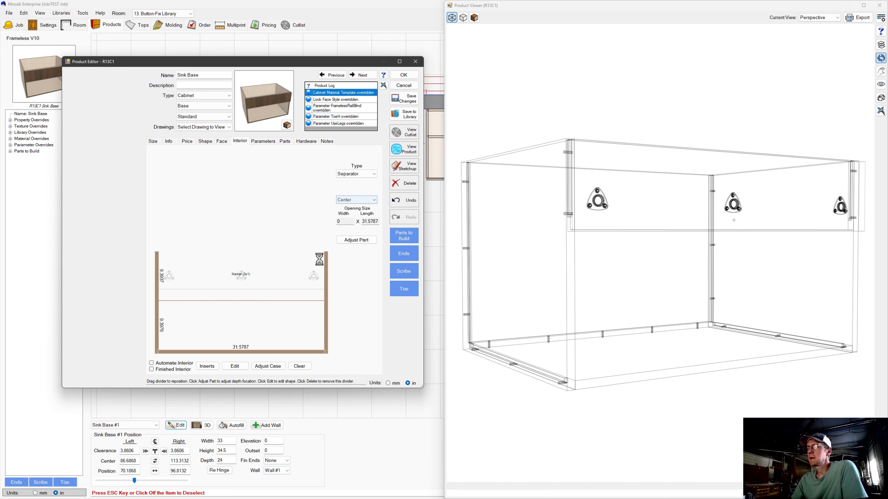
{"action": "left_click_drag", "start_coordinate": [606, 208], "coordinate": [588, 235]}
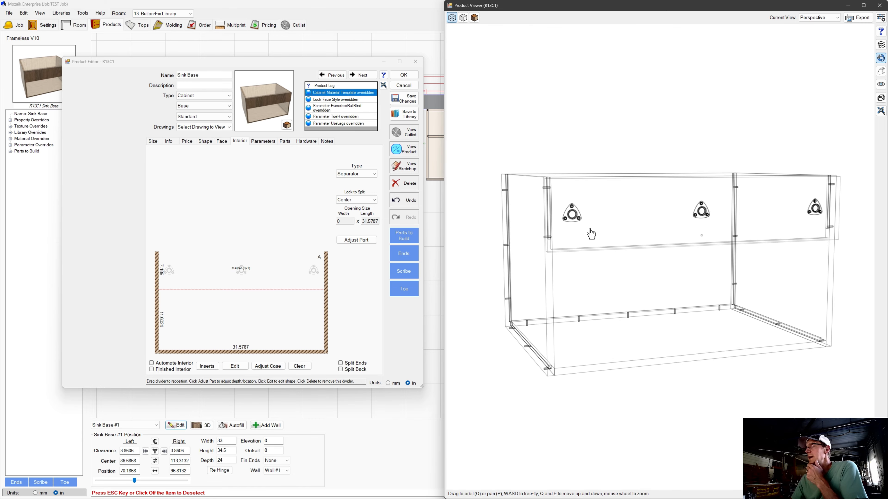
Review the sink base's parameter overrides and examine the marker fixings behind the false front in the wireframe view
{"action": "left_click", "coordinate": [264, 142]}
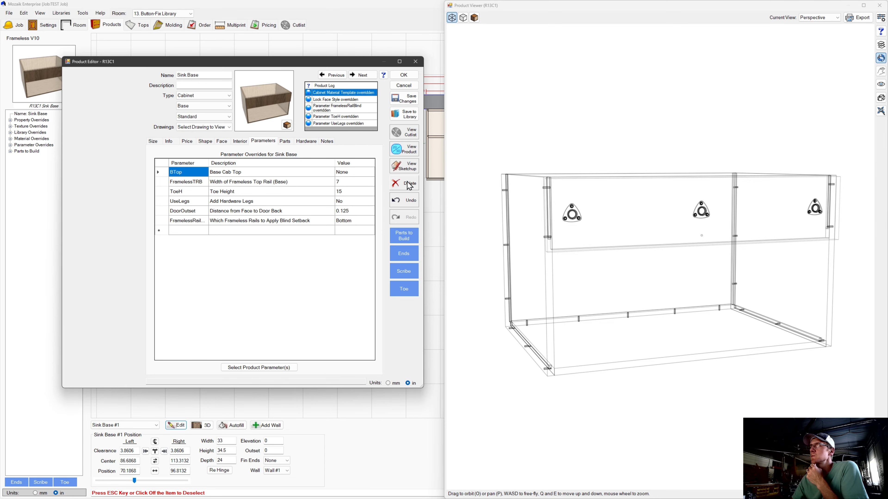
{"action": "left_click_drag", "start_coordinate": [570, 191], "coordinate": [626, 193]}
{"action": "scroll", "coordinate": [621, 216], "scroll_direction": "up", "scroll_amount": 1}
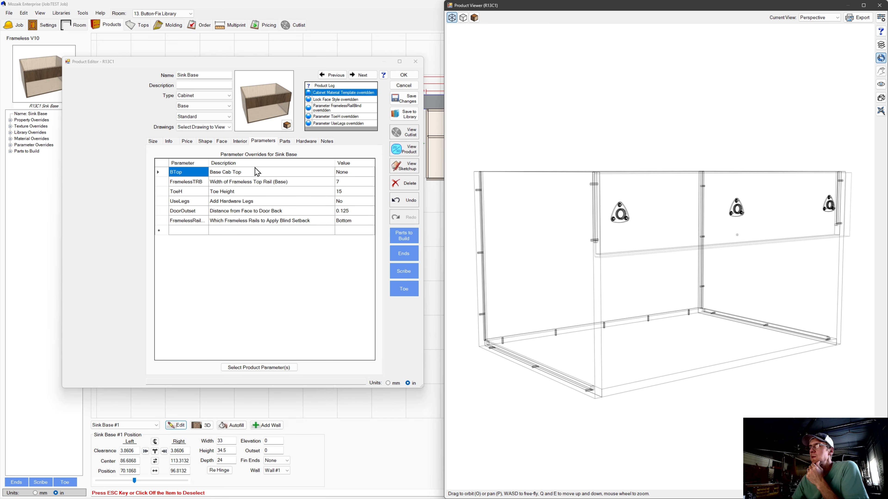
{"action": "left_click", "coordinate": [234, 138]}
{"action": "left_click", "coordinate": [240, 141]}
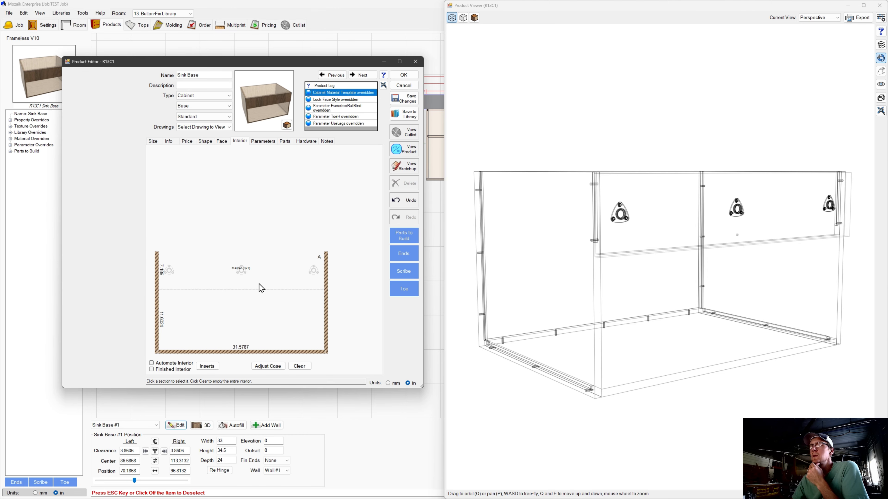
Set the HideModels parameter to Yes for the Marker (3x1) insert in the upper section and inspect the drilling in wireframe
{"action": "left_click", "coordinate": [259, 270]}
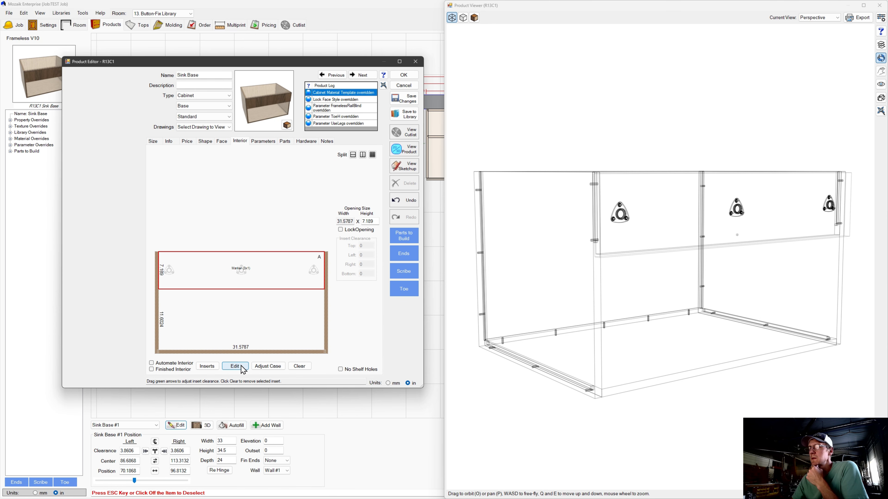
{"action": "left_click", "coordinate": [235, 366]}
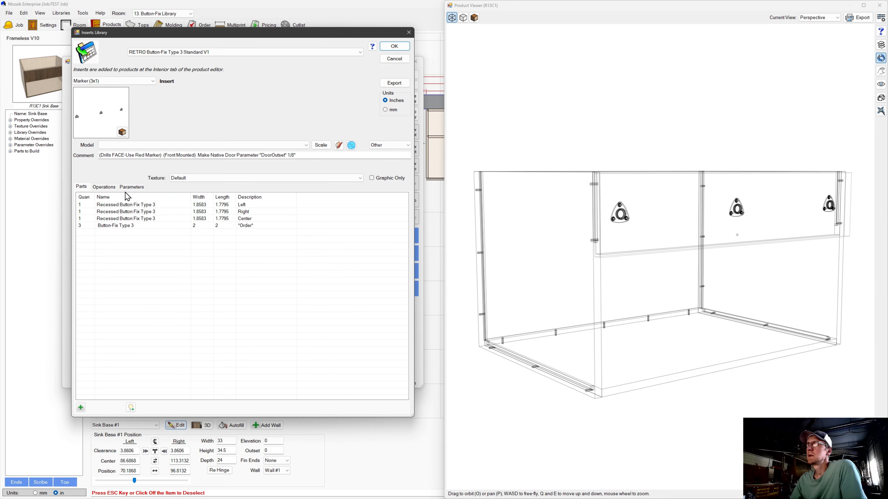
{"action": "left_click", "coordinate": [135, 187]}
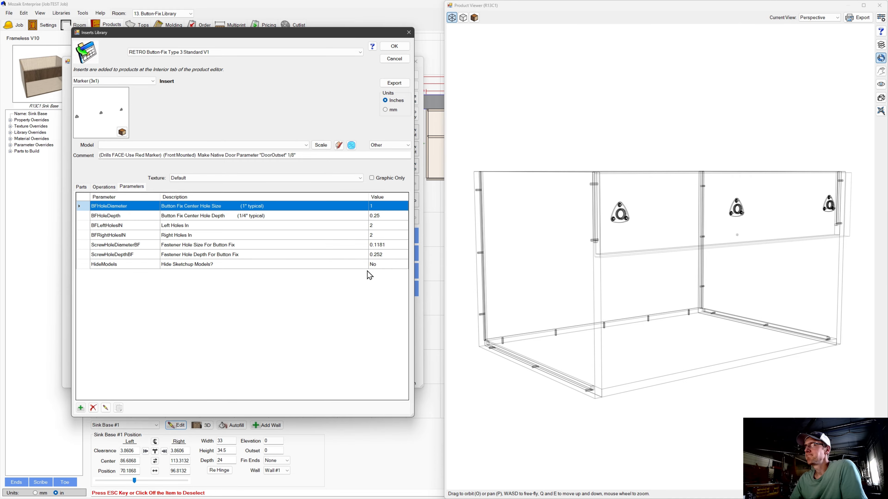
{"action": "left_click", "coordinate": [382, 264]}
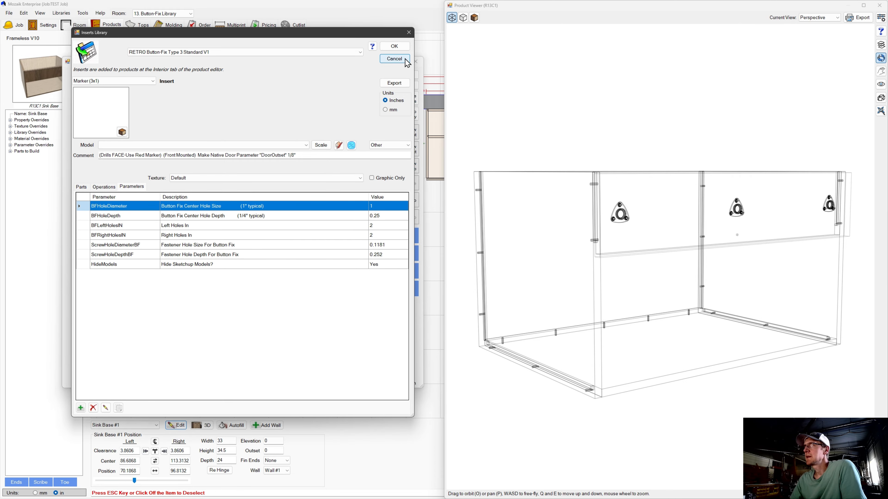
{"action": "left_click", "coordinate": [394, 46]}
{"action": "left_click_drag", "start_coordinate": [626, 220], "coordinate": [502, 59]}
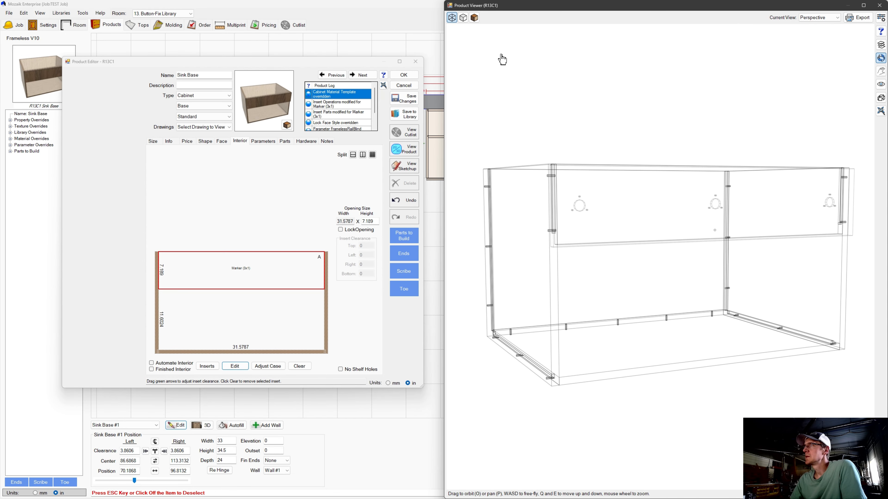
Inspect the face drilling behind the sink base's false front in perspective and Right wireframe views and check the product layers' operation detail
{"action": "left_click_drag", "start_coordinate": [715, 122], "coordinate": [664, 159]}
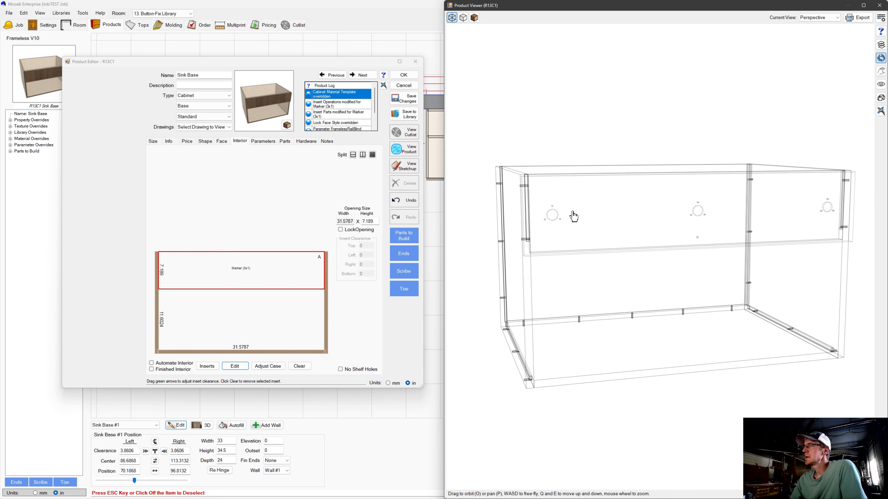
{"action": "scroll", "coordinate": [571, 213], "scroll_direction": "up", "scroll_amount": 3}
{"action": "scroll", "coordinate": [547, 217], "scroll_direction": "down", "scroll_amount": 5}
{"action": "left_click_drag", "start_coordinate": [589, 234], "coordinate": [829, 47]}
{"action": "left_click", "coordinate": [819, 17]}
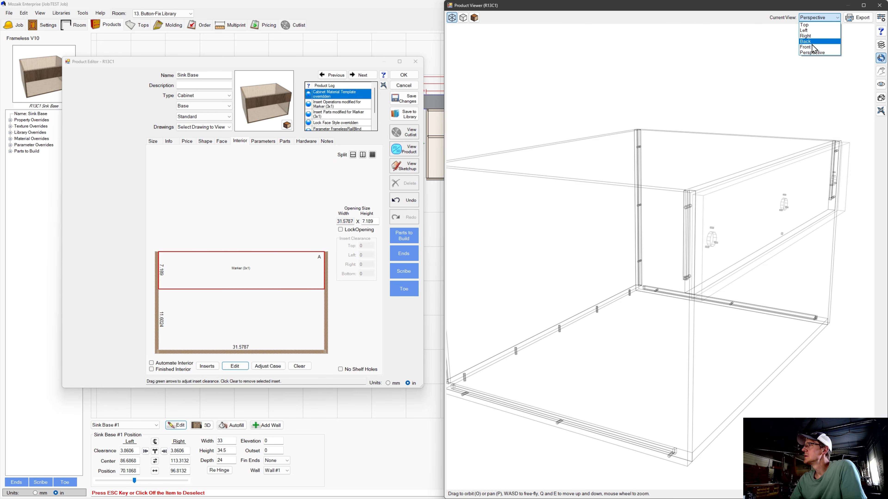
{"action": "left_click", "coordinate": [810, 35]}
{"action": "scroll", "coordinate": [526, 99], "scroll_direction": "up", "scroll_amount": 2}
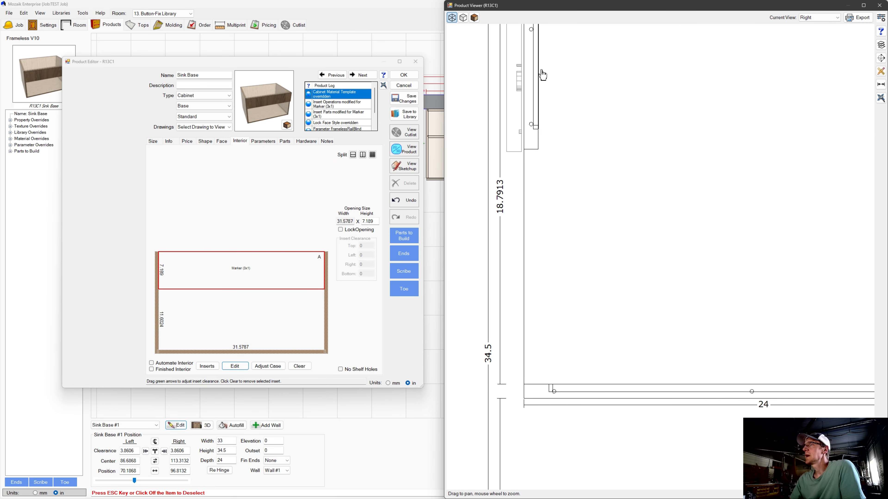
{"action": "scroll", "coordinate": [524, 100], "scroll_direction": "down", "scroll_amount": 2}
{"action": "scroll", "coordinate": [520, 100], "scroll_direction": "up", "scroll_amount": 2}
{"action": "scroll", "coordinate": [522, 100], "scroll_direction": "up", "scroll_amount": 3}
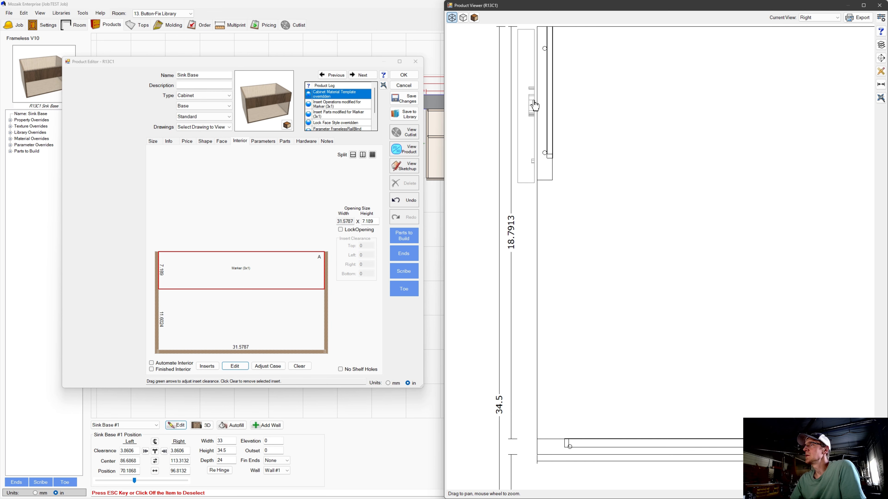
{"action": "scroll", "coordinate": [528, 99], "scroll_direction": "down", "scroll_amount": 1}
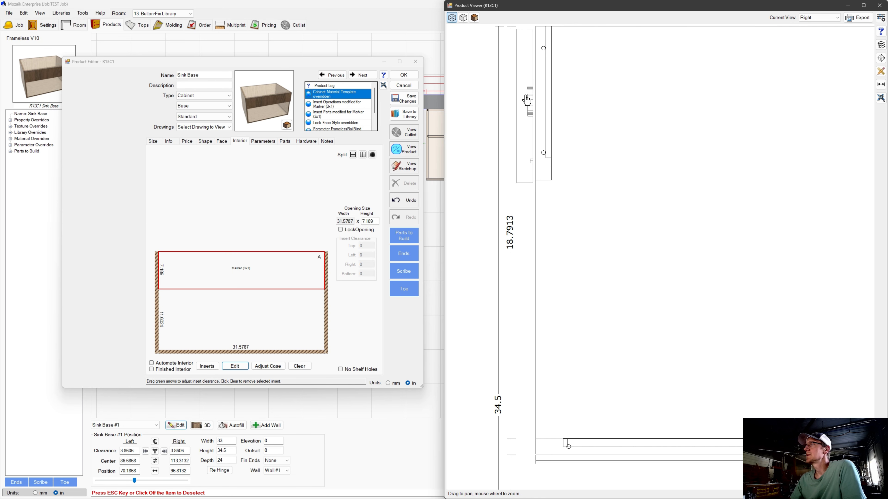
{"action": "scroll", "coordinate": [524, 108], "scroll_direction": "down", "scroll_amount": 4}
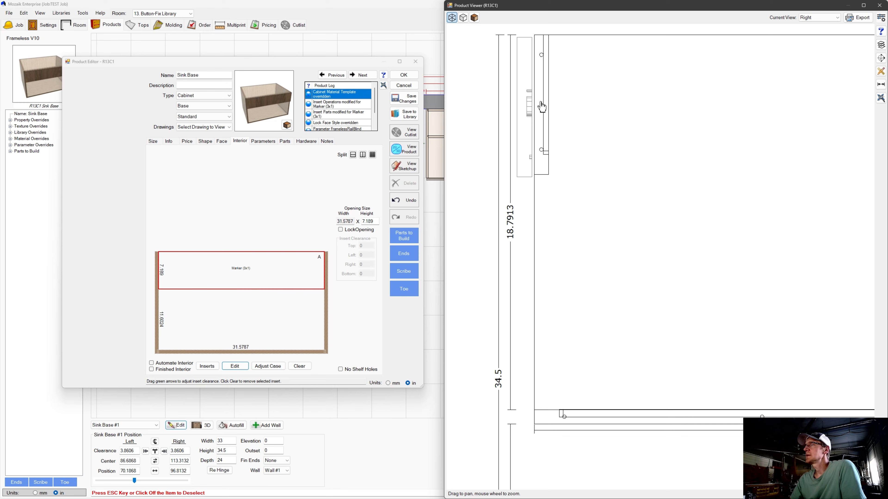
{"action": "left_click", "coordinate": [880, 45]}
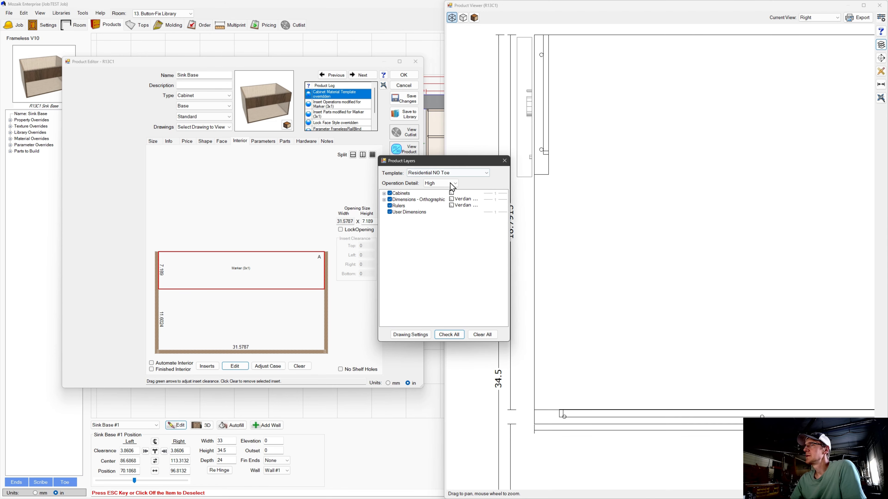
{"action": "left_click", "coordinate": [505, 161]}
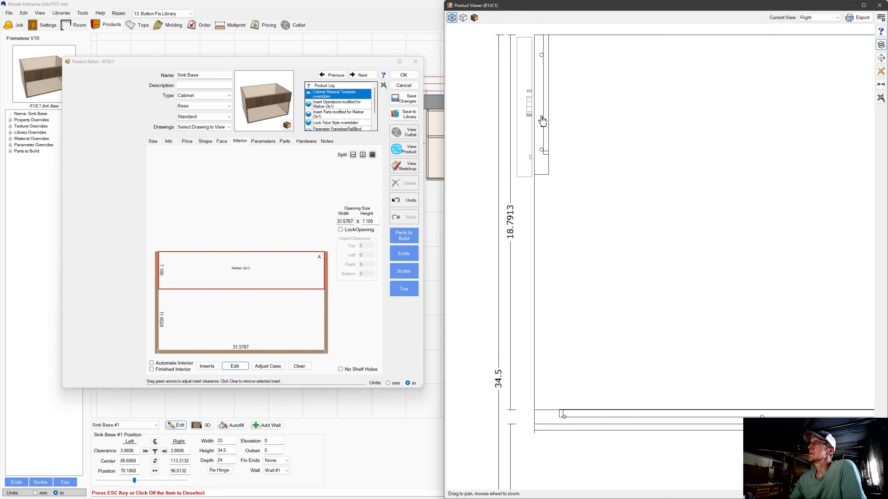
Open the Marker (3x1) insert of the upper section and review the settings of its Face Hole (Center) bore operation
{"action": "left_click", "coordinate": [273, 247]}
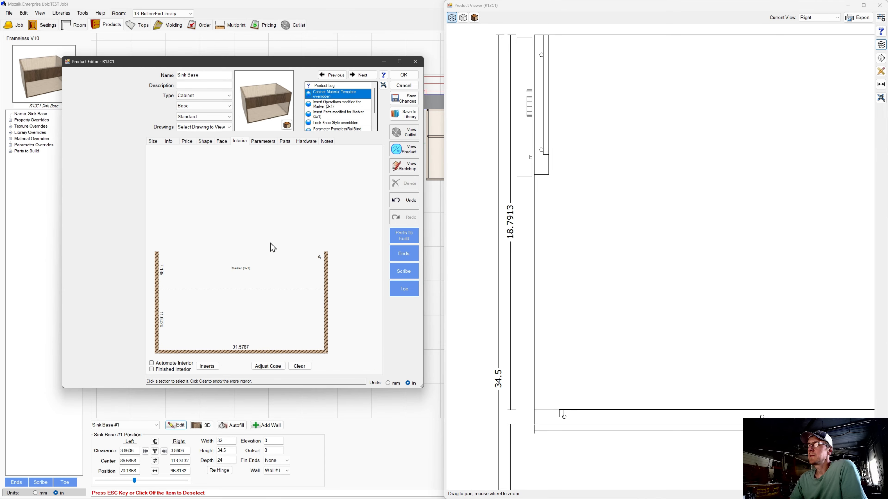
{"action": "left_click", "coordinate": [270, 266]}
{"action": "left_click", "coordinate": [238, 366]}
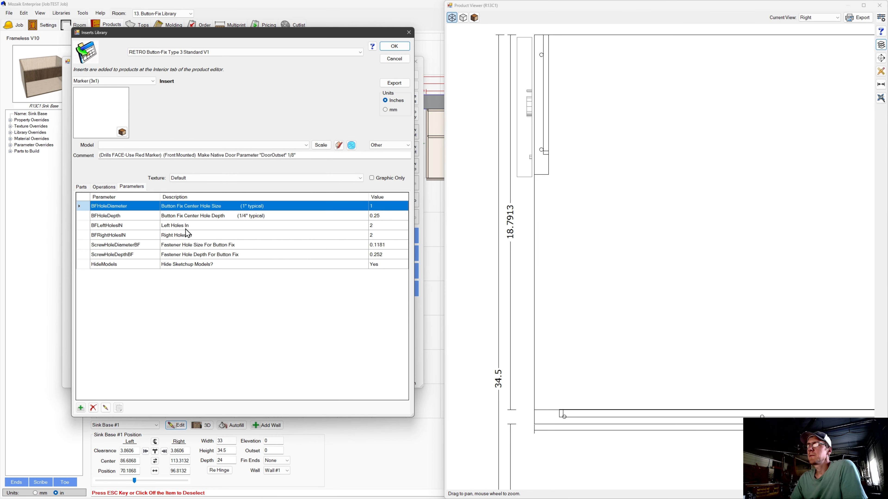
{"action": "left_click", "coordinate": [105, 188]}
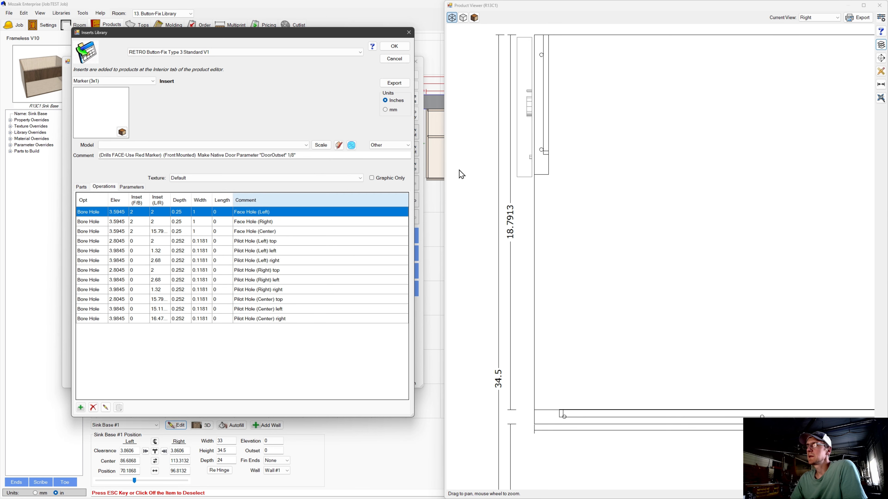
{"action": "left_click", "coordinate": [273, 232]}
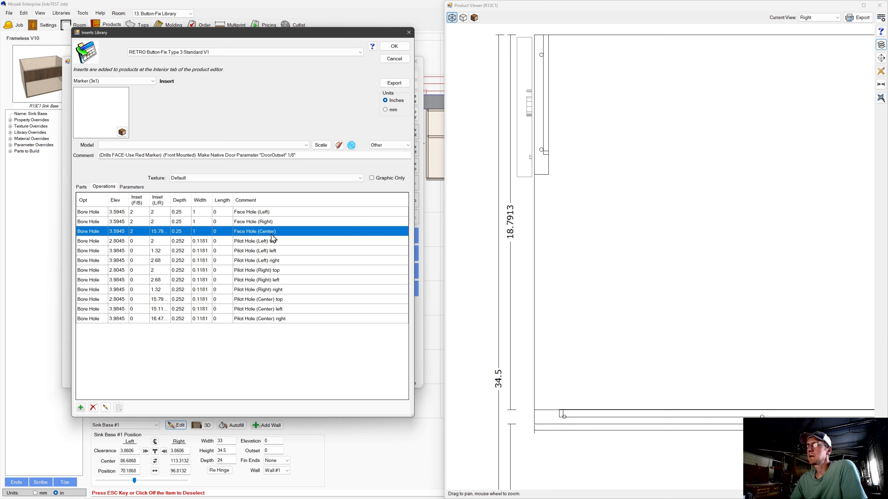
{"action": "left_click", "coordinate": [106, 408]}
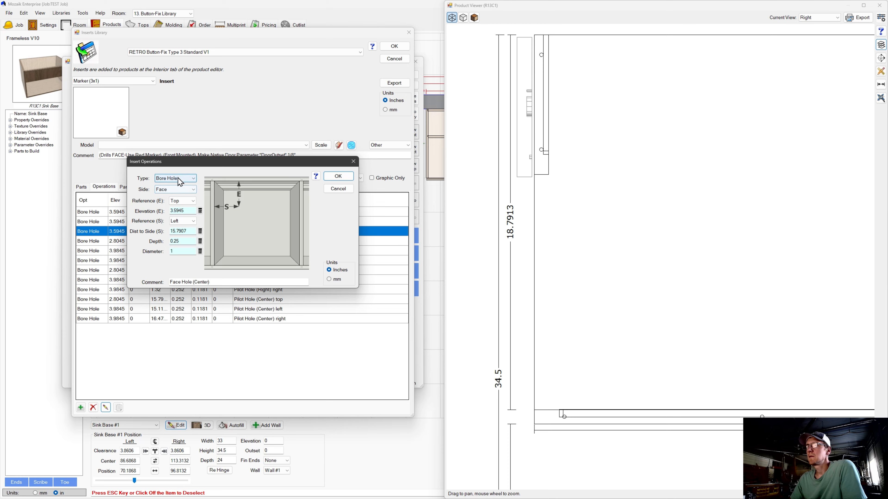
{"action": "left_click", "coordinate": [338, 176]}
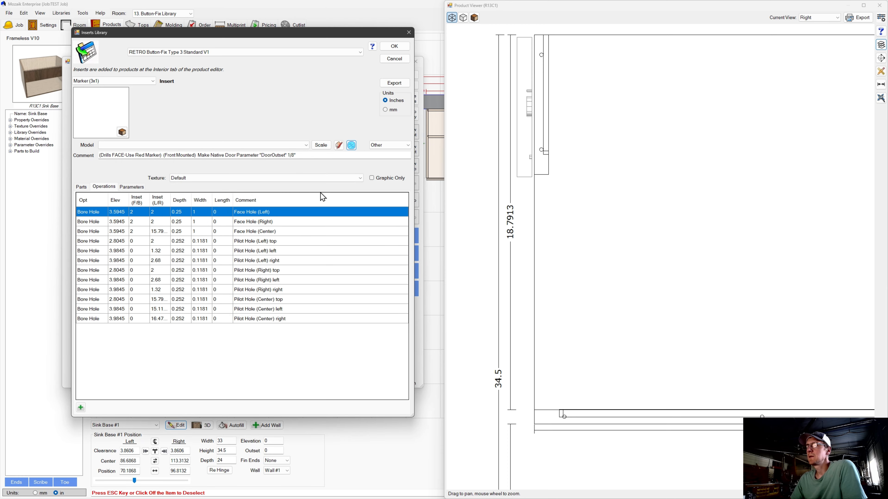
Review the Pilot Hole (Left) left bore operation and its available Side options without changing them
{"action": "left_click", "coordinate": [256, 252]}
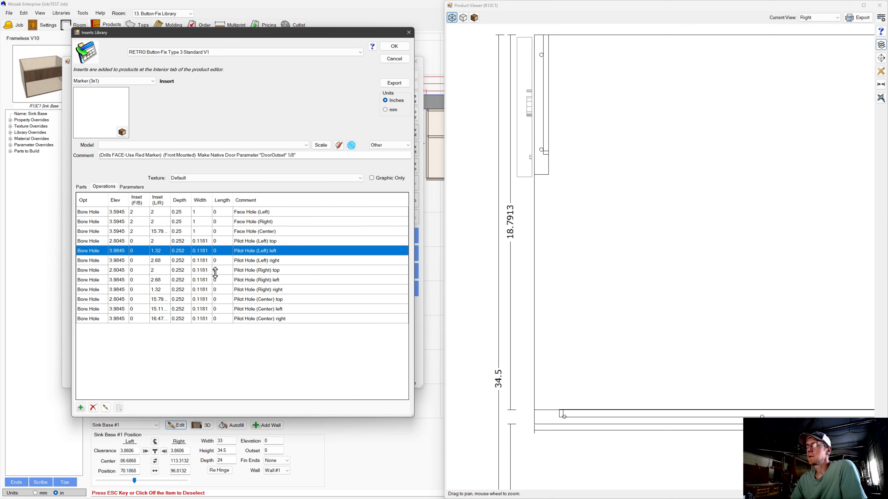
{"action": "left_click", "coordinate": [107, 407]}
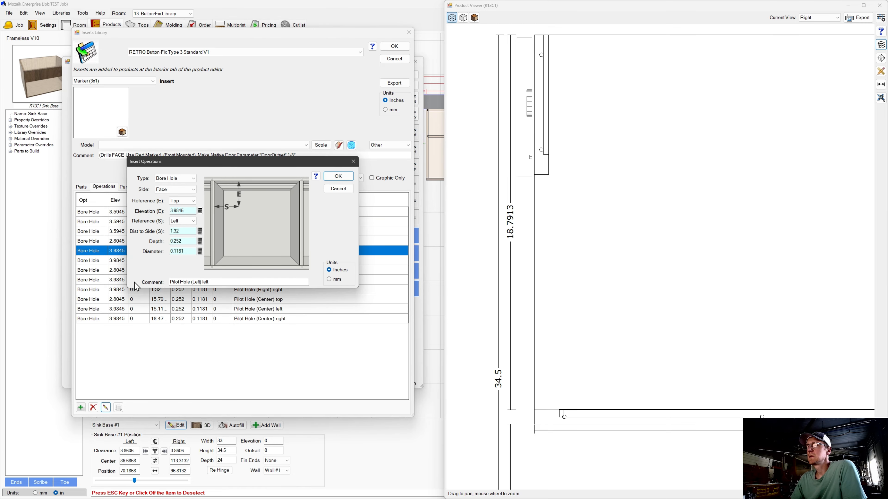
{"action": "left_click", "coordinate": [194, 190]}
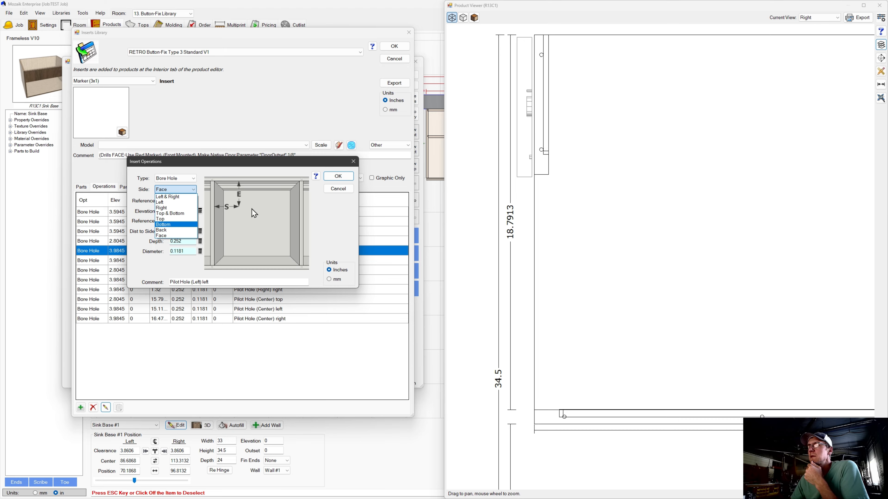
{"action": "left_click", "coordinate": [344, 193]}
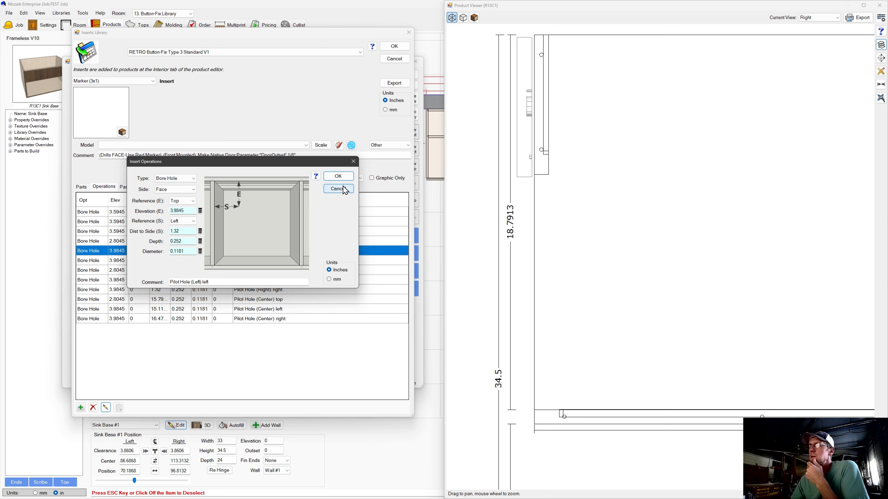
{"action": "left_click", "coordinate": [344, 189]}
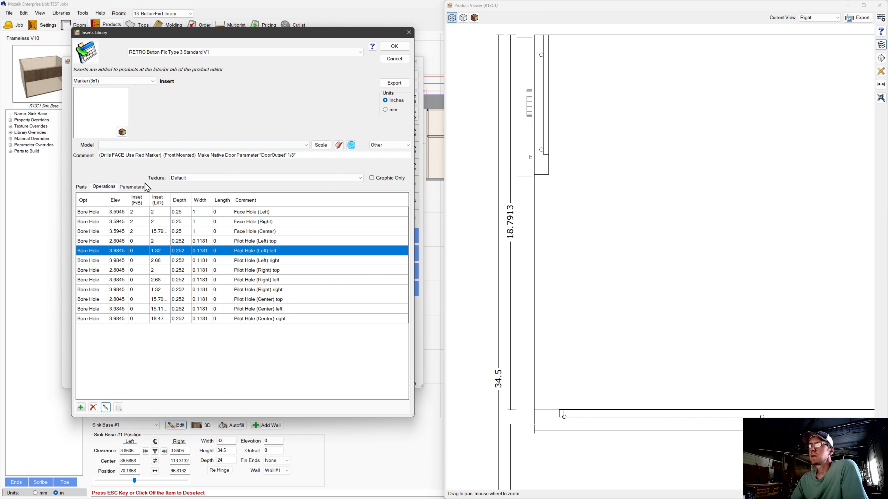
Browse the insert variants available in the RETRO Button-Fix Type 3 Standard V1 library
{"action": "left_click", "coordinate": [153, 81]}
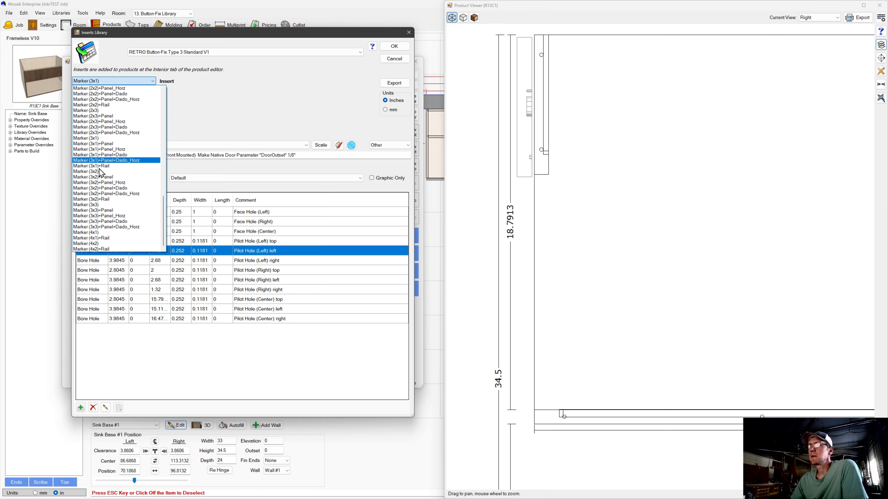
{"action": "scroll", "coordinate": [104, 184], "scroll_direction": "up", "scroll_amount": 5}
{"action": "scroll", "coordinate": [103, 180], "scroll_direction": "up", "scroll_amount": 5}
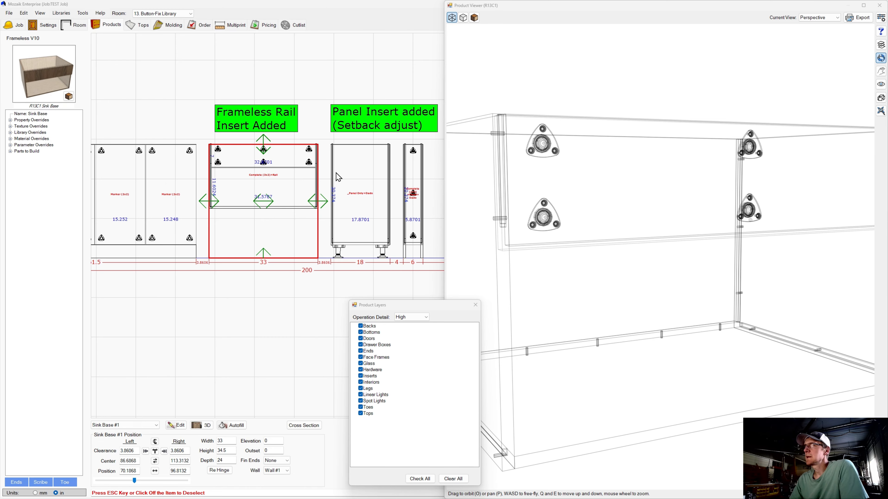
Examine the Complete (3x2)+Rail insert's button fixings on the sink base in the wireframe 3D view and close the viewer
{"action": "left_click_drag", "start_coordinate": [479, 193], "coordinate": [594, 177]}
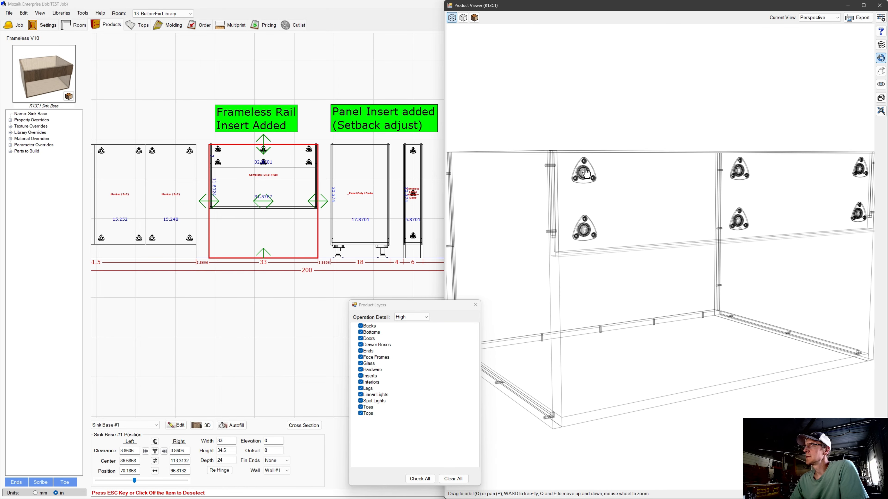
{"action": "left_click_drag", "start_coordinate": [584, 178], "coordinate": [581, 179]}
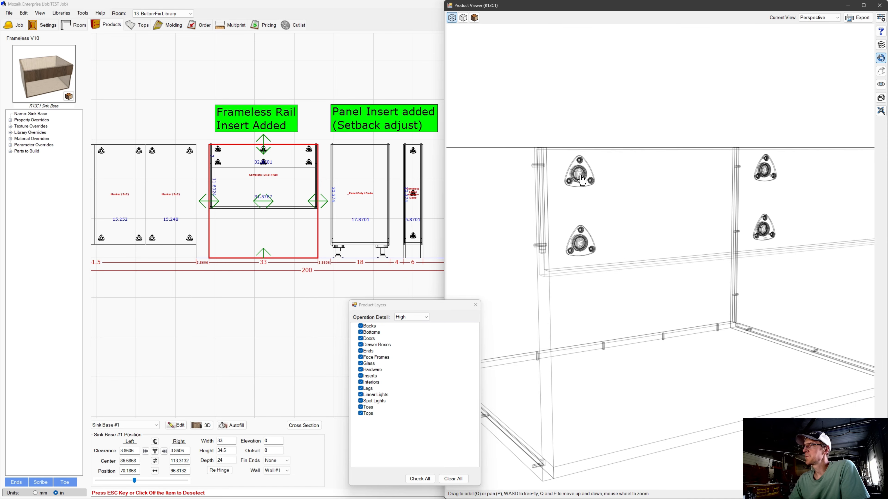
{"action": "scroll", "coordinate": [579, 177], "scroll_direction": "up", "scroll_amount": 3}
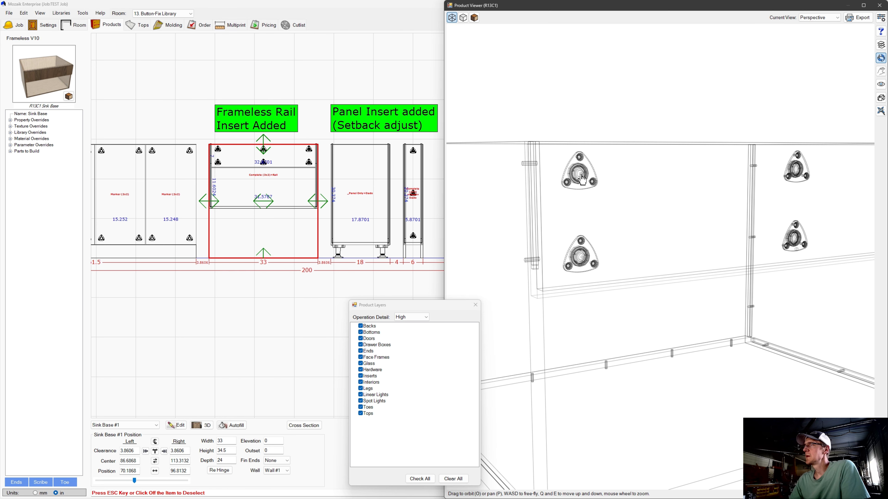
{"action": "scroll", "coordinate": [580, 176], "scroll_direction": "down", "scroll_amount": 3}
{"action": "scroll", "coordinate": [580, 175], "scroll_direction": "up", "scroll_amount": 1}
{"action": "mouse_move", "coordinate": [582, 180]}
{"action": "left_mouse_down"}
{"action": "mouse_move", "coordinate": [589, 196]}
{"action": "mouse_move", "coordinate": [614, 202]}
{"action": "mouse_move", "coordinate": [598, 183]}
{"action": "left_mouse_up"}
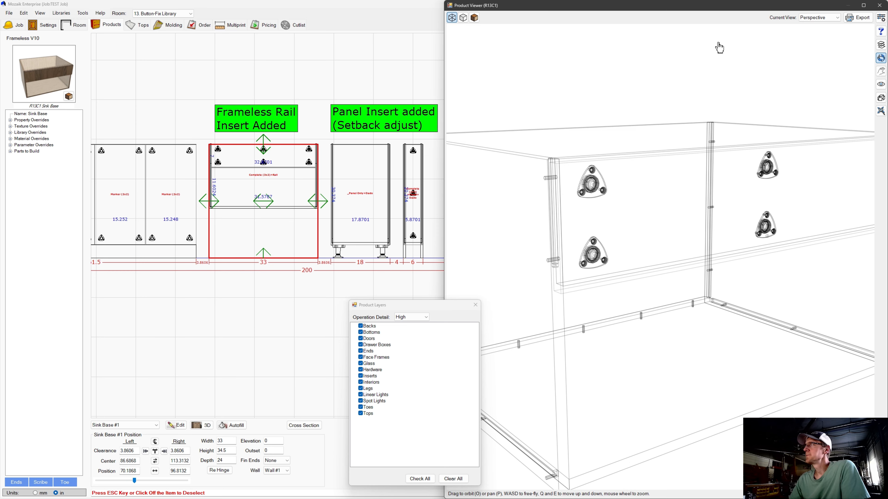
{"action": "left_click", "coordinate": [879, 5]}
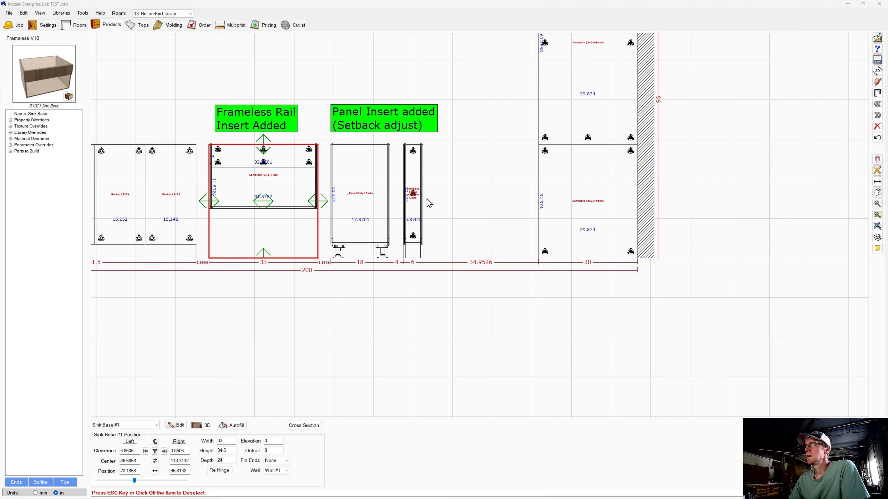
Display the 18-inch Base Custom cabinet in the 3D viewer with rendered materials and look at its interior panel
{"action": "left_click", "coordinate": [468, 185]}
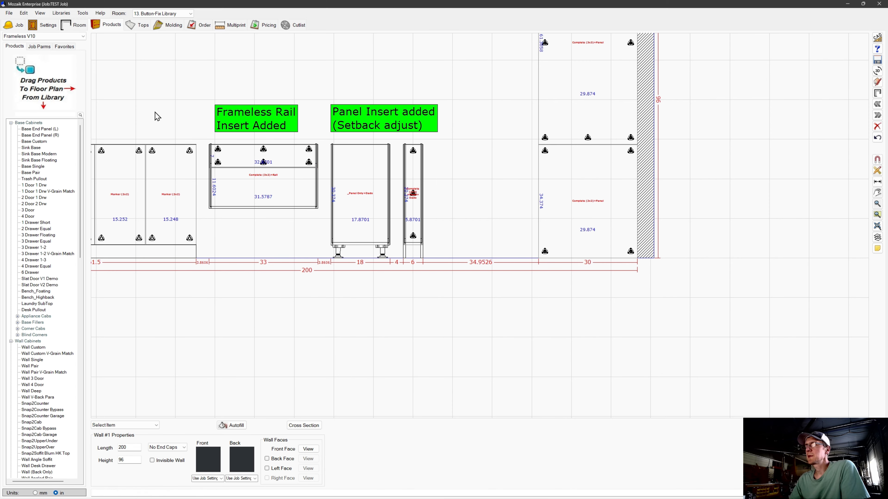
{"action": "left_click", "coordinate": [364, 202]}
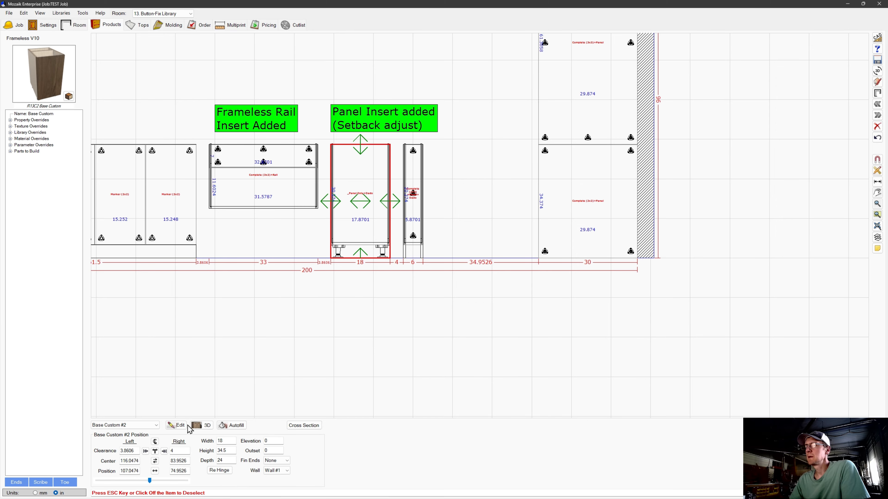
{"action": "left_click", "coordinate": [201, 425]}
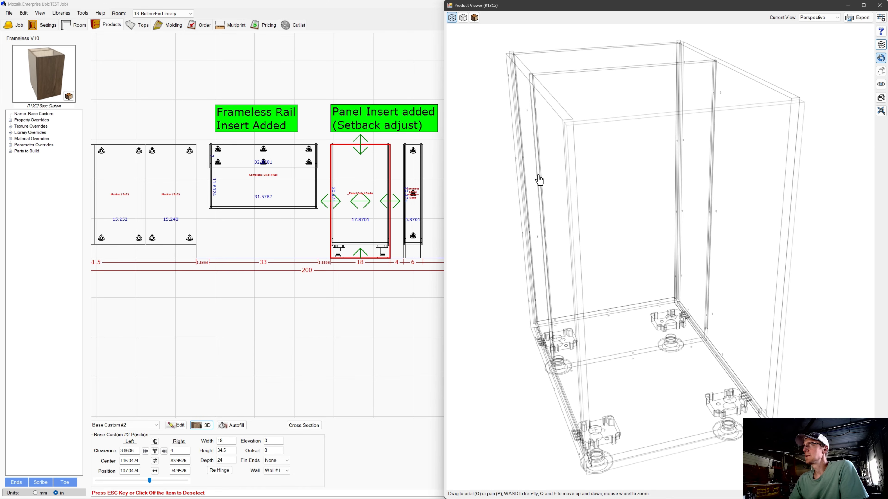
{"action": "left_click", "coordinate": [474, 18]}
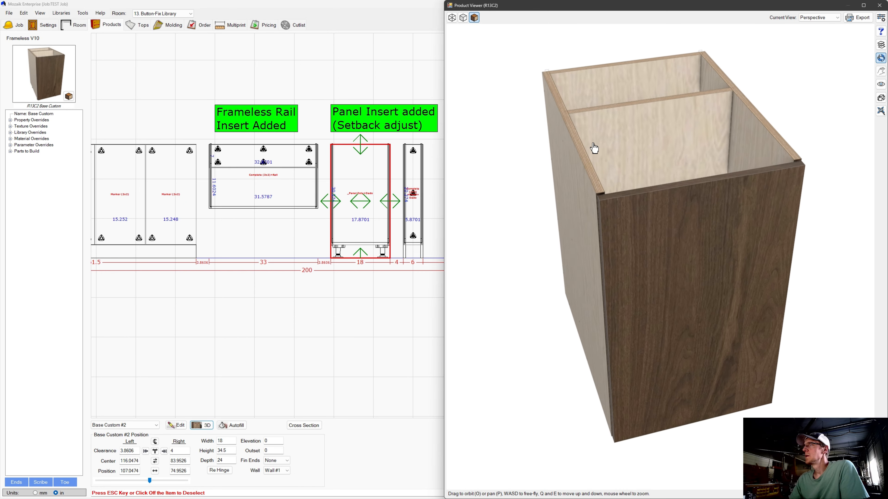
{"action": "left_click_drag", "start_coordinate": [594, 148], "coordinate": [668, 137]}
Set the 3D view's operation detail to High and inspect the panel insert inside the 18-inch base cabinet
{"action": "left_click", "coordinate": [881, 45]}
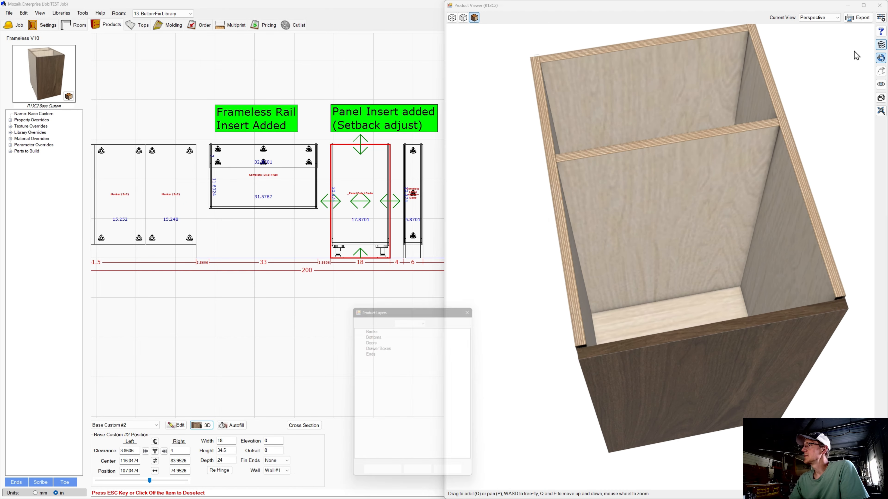
{"action": "left_click", "coordinate": [424, 317]}
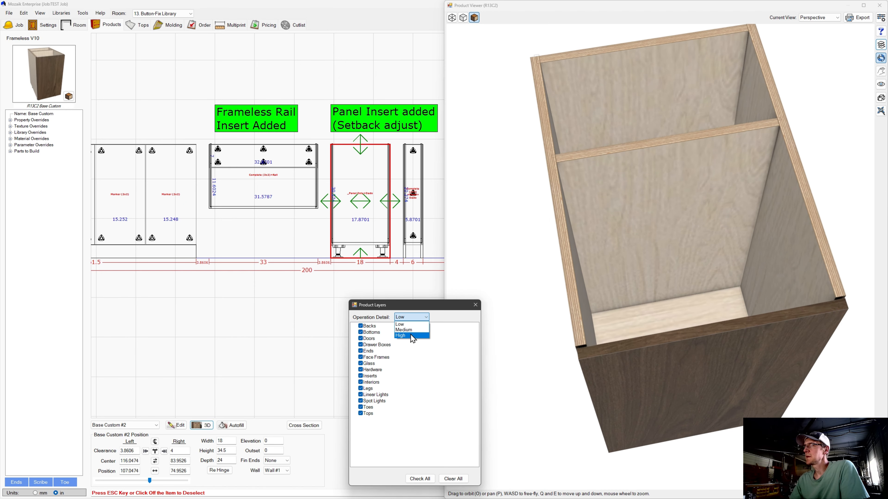
{"action": "left_click", "coordinate": [400, 336]}
{"action": "left_click", "coordinate": [476, 304]}
{"action": "scroll", "coordinate": [602, 159], "scroll_direction": "up", "scroll_amount": 2}
{"action": "left_click_drag", "start_coordinate": [602, 159], "coordinate": [627, 202]}
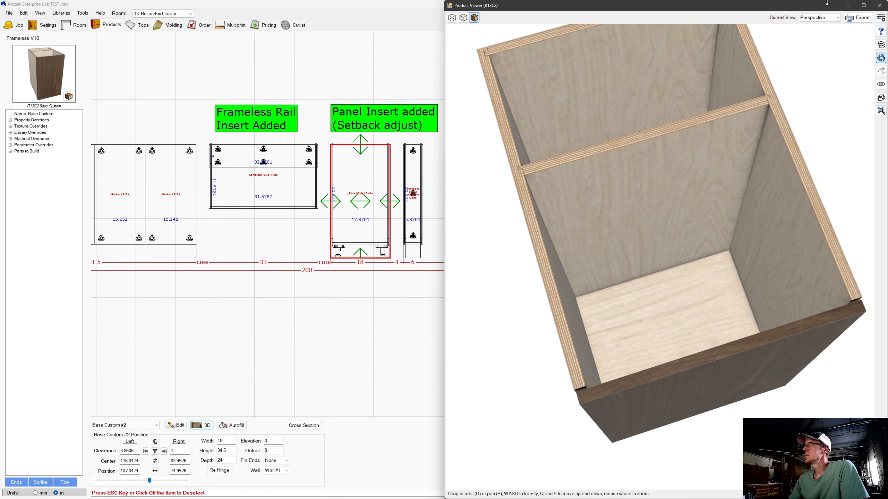
{"action": "left_click", "coordinate": [362, 211]}
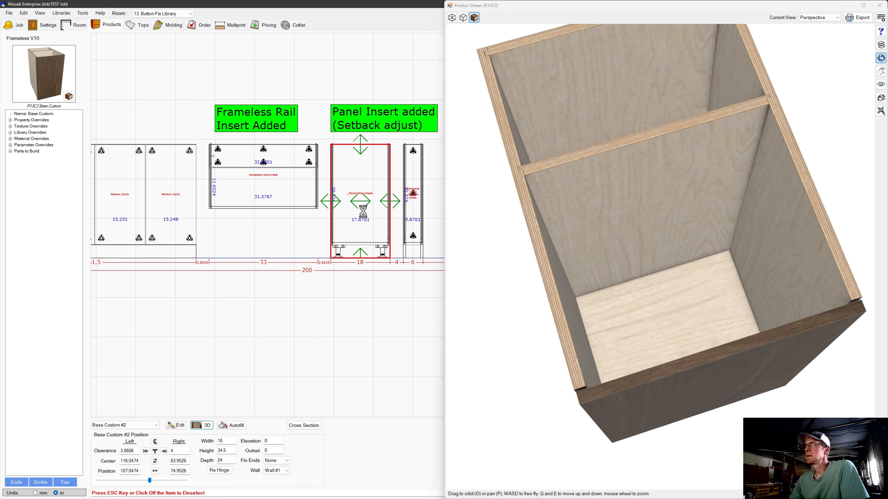
{"action": "scroll", "coordinate": [365, 202], "scroll_direction": "up", "scroll_amount": 4}
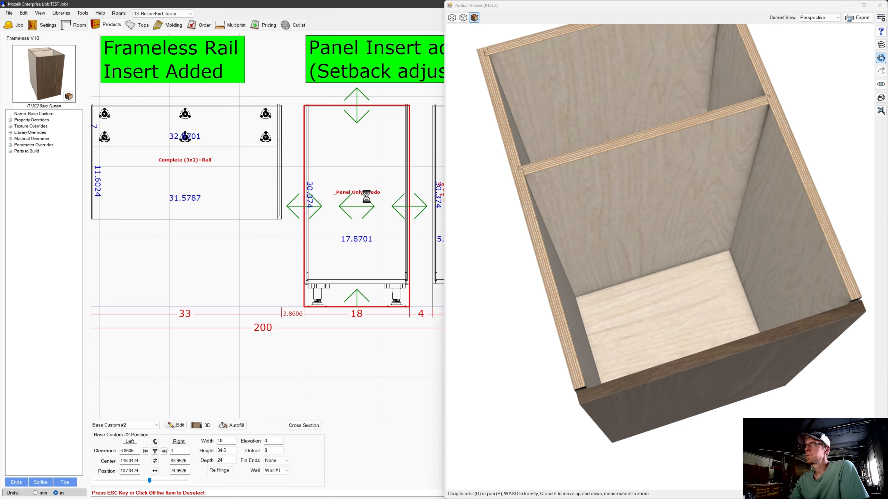
Set the AdjustInset parameter of the 18-inch base cabinet's _Panel Only+Dado insert to 4
{"action": "left_click", "coordinate": [176, 426]}
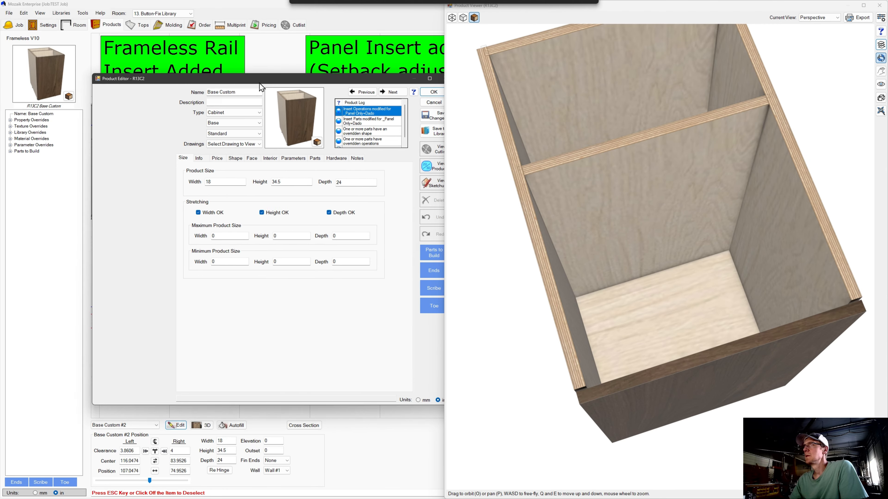
{"action": "left_click", "coordinate": [242, 156]}
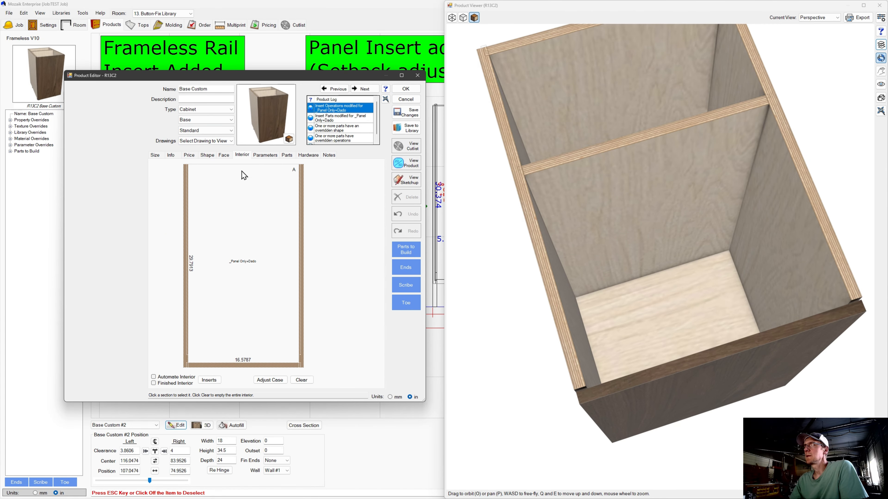
{"action": "left_click", "coordinate": [242, 271]}
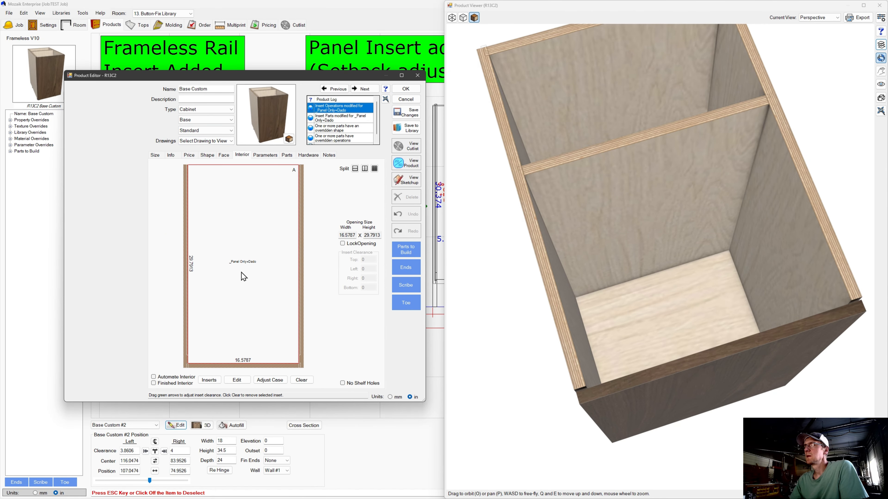
{"action": "left_click", "coordinate": [244, 384]}
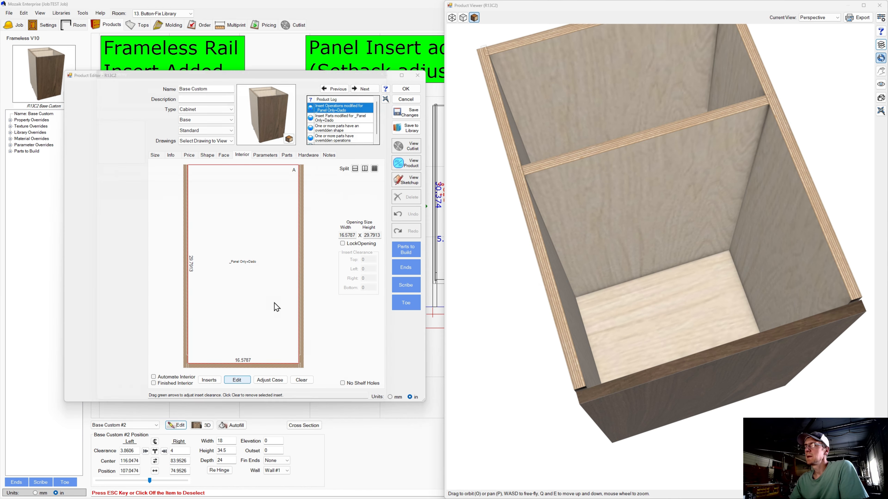
{"action": "left_click", "coordinate": [134, 200]}
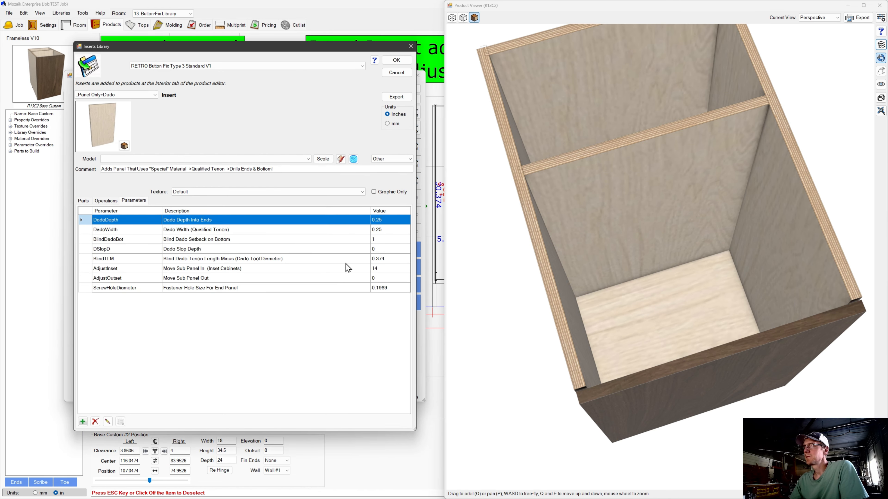
{"action": "left_click", "coordinate": [384, 269]}
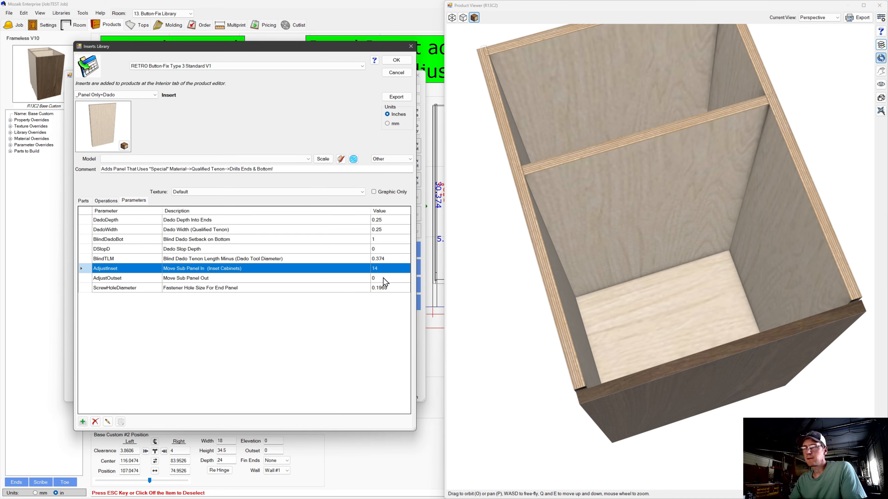
{"action": "left_click", "coordinate": [400, 256]}
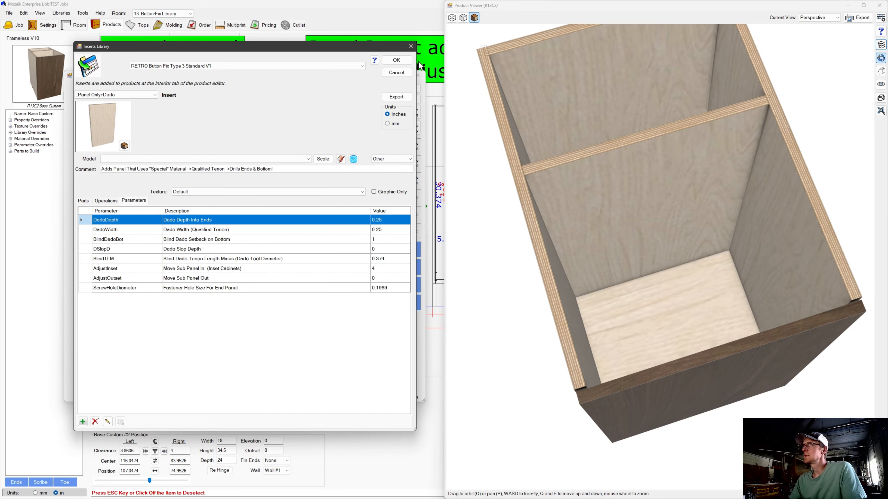
{"action": "left_click", "coordinate": [394, 60]}
Set the 3D view's operation detail to High and examine the dado joint where the panel insert meets the cabinet end
{"action": "left_click_drag", "start_coordinate": [603, 282], "coordinate": [589, 316]}
{"action": "left_click", "coordinate": [881, 45]}
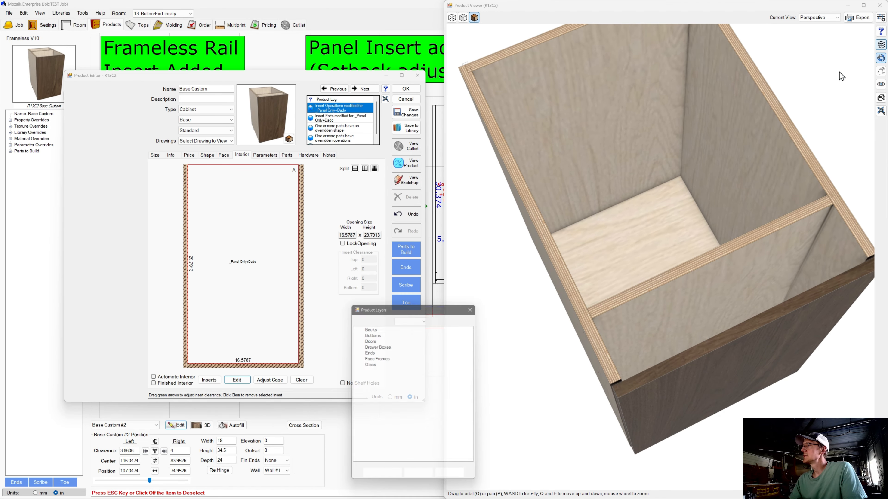
{"action": "left_click", "coordinate": [427, 317]}
{"action": "left_click", "coordinate": [408, 340]}
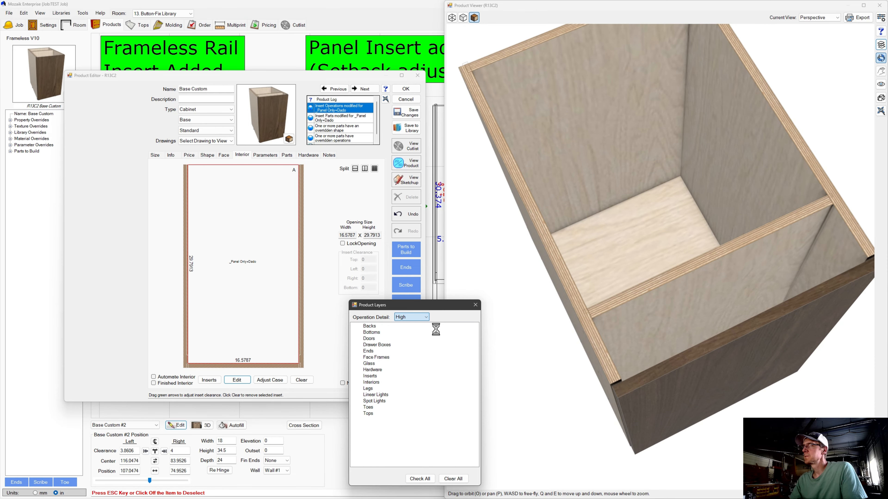
{"action": "left_click", "coordinate": [475, 305]}
{"action": "left_click_drag", "start_coordinate": [591, 328], "coordinate": [626, 273]}
{"action": "scroll", "coordinate": [627, 273], "scroll_direction": "up", "scroll_amount": 10}
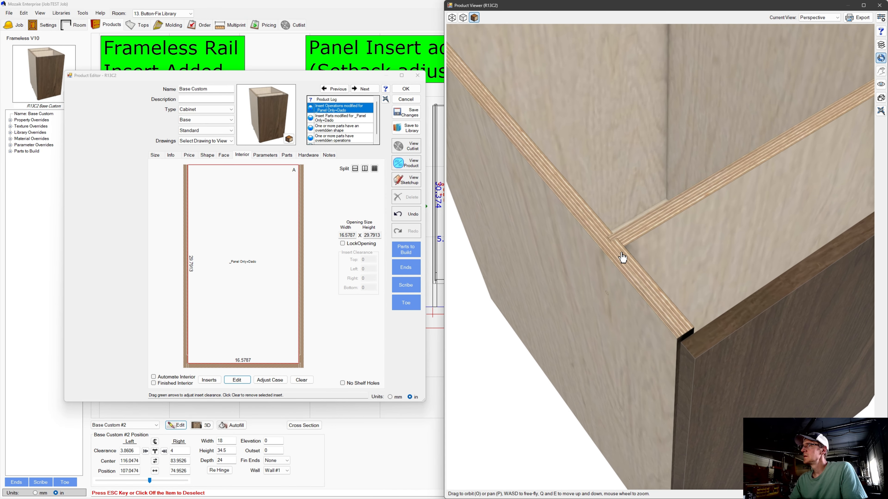
{"action": "scroll", "coordinate": [623, 217], "scroll_direction": "down", "scroll_amount": 3}
{"action": "left_click_drag", "start_coordinate": [618, 209], "coordinate": [653, 143]}
{"action": "left_click_drag", "start_coordinate": [636, 281], "coordinate": [635, 268]}
Show the 18-inch base cabinet in wireframe and examine the fastener holes drilled for the panel insert
{"action": "left_click", "coordinate": [451, 18]}
{"action": "scroll", "coordinate": [576, 264], "scroll_direction": "up", "scroll_amount": 5}
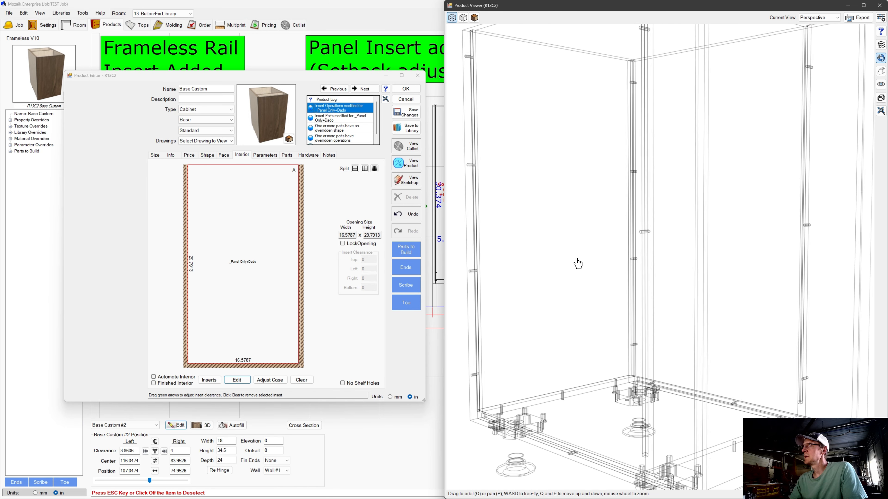
{"action": "left_click_drag", "start_coordinate": [634, 352], "coordinate": [565, 315]}
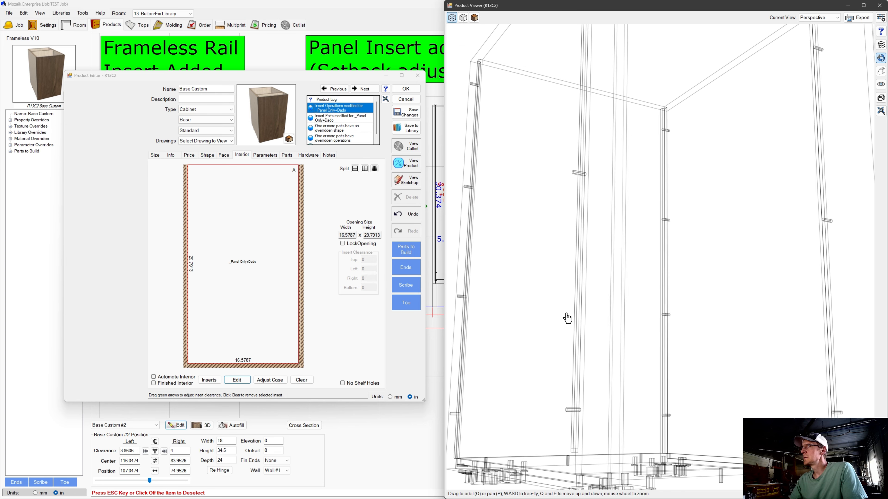
{"action": "scroll", "coordinate": [565, 314], "scroll_direction": "down", "scroll_amount": 1}
{"action": "scroll", "coordinate": [570, 427], "scroll_direction": "up", "scroll_amount": 1}
{"action": "left_click_drag", "start_coordinate": [613, 401], "coordinate": [827, 138]}
{"action": "left_click_drag", "start_coordinate": [802, 264], "coordinate": [636, 242]}
{"action": "left_click_drag", "start_coordinate": [719, 214], "coordinate": [711, 313]}
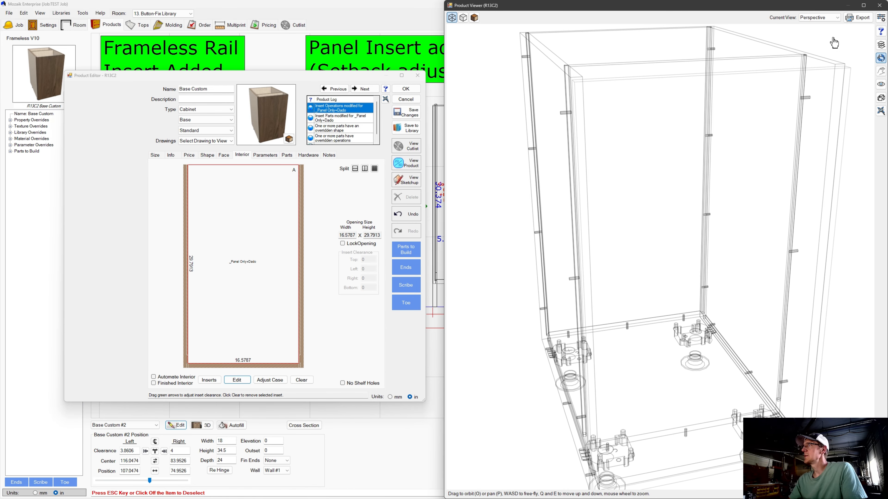
Close the 3D viewer and accept the edits to the 18-inch base cabinet
{"action": "left_click", "coordinate": [879, 5]}
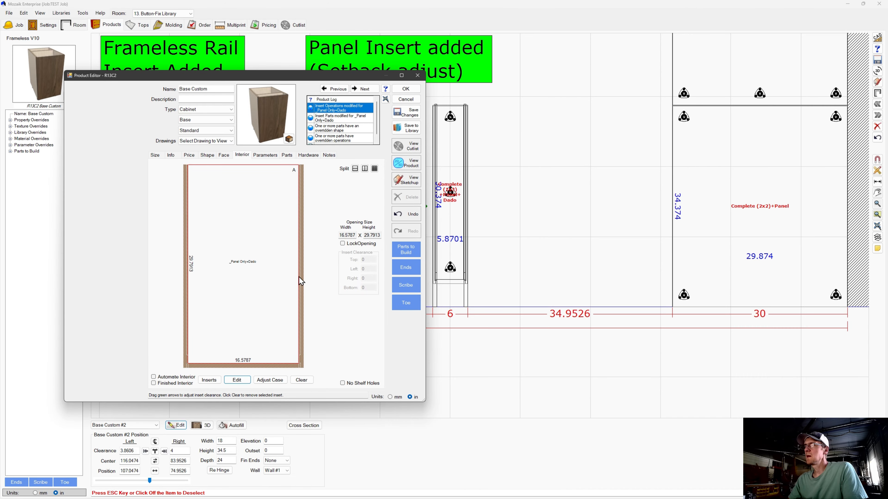
{"action": "left_click", "coordinate": [309, 282]}
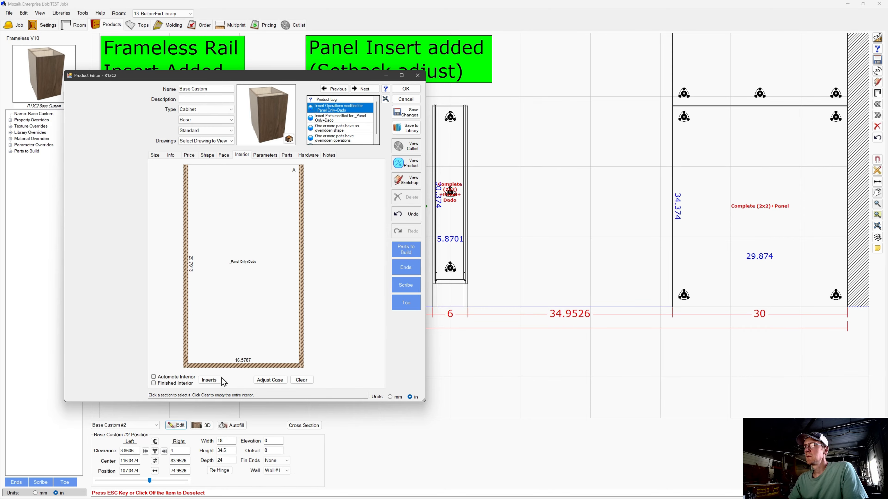
{"action": "left_click", "coordinate": [413, 90]}
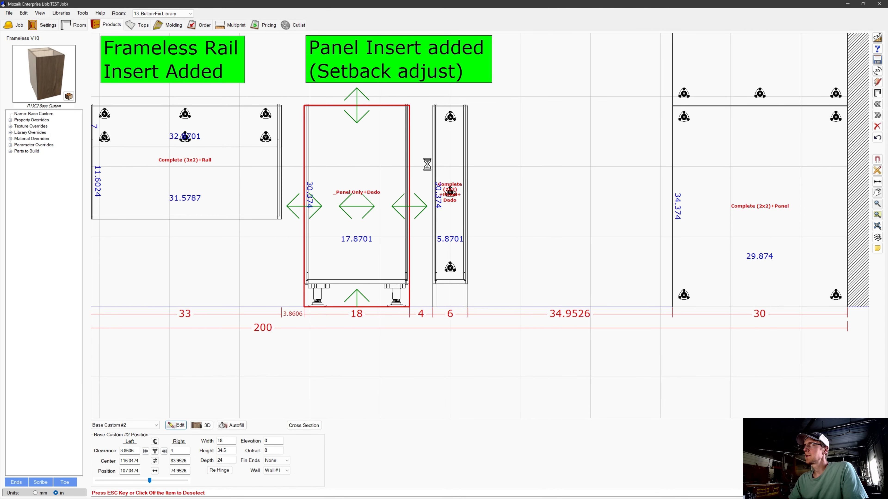
Display the 6-inch Base Custom cabinet in the 3D viewer and compare its rendered and wireframe appearance
{"action": "left_click", "coordinate": [454, 231]}
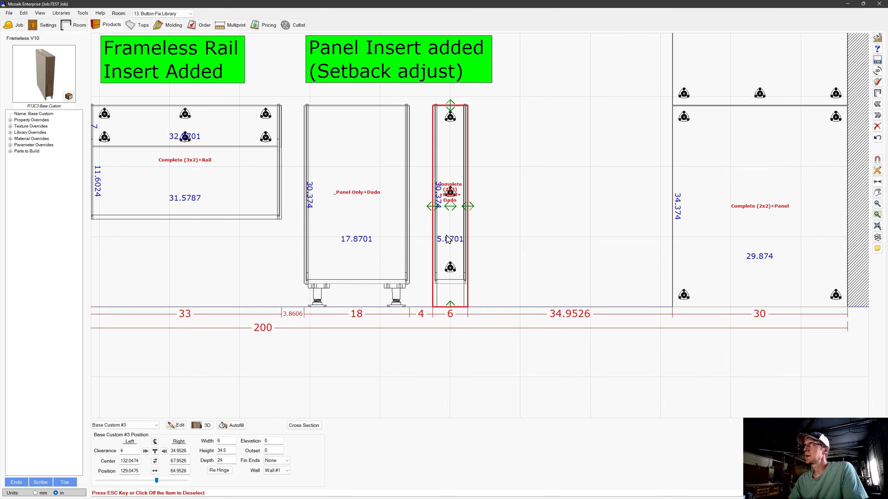
{"action": "left_click", "coordinate": [202, 426]}
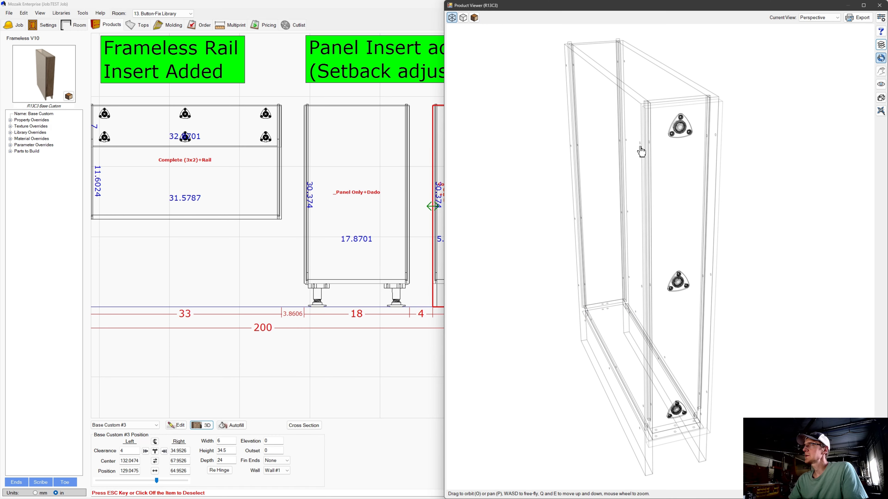
{"action": "left_click_drag", "start_coordinate": [658, 126], "coordinate": [672, 113]}
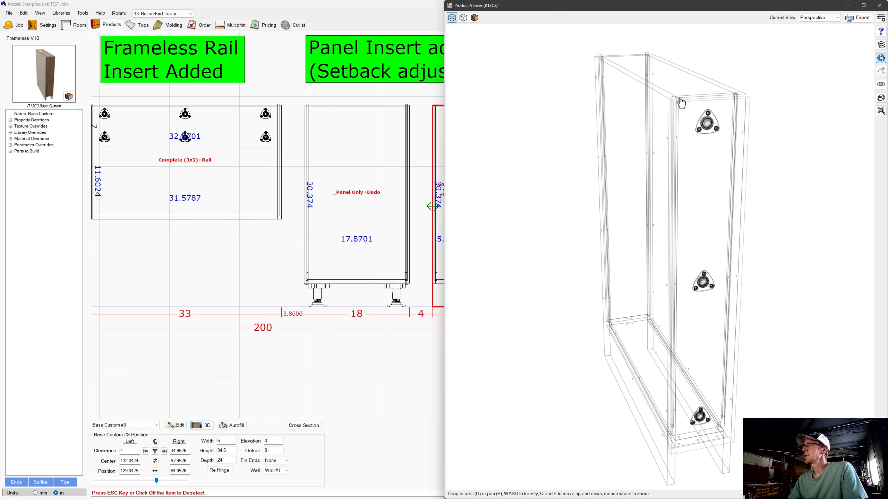
{"action": "left_click", "coordinate": [475, 18]}
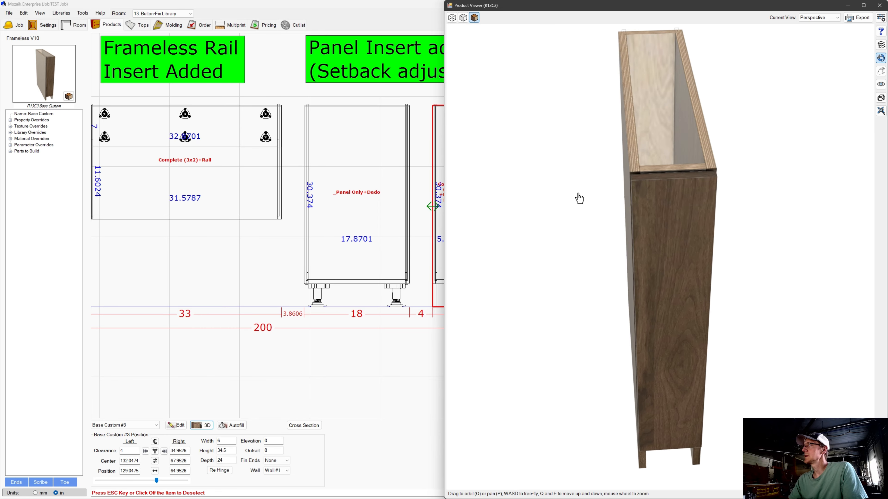
{"action": "left_click_drag", "start_coordinate": [563, 232], "coordinate": [618, 186]}
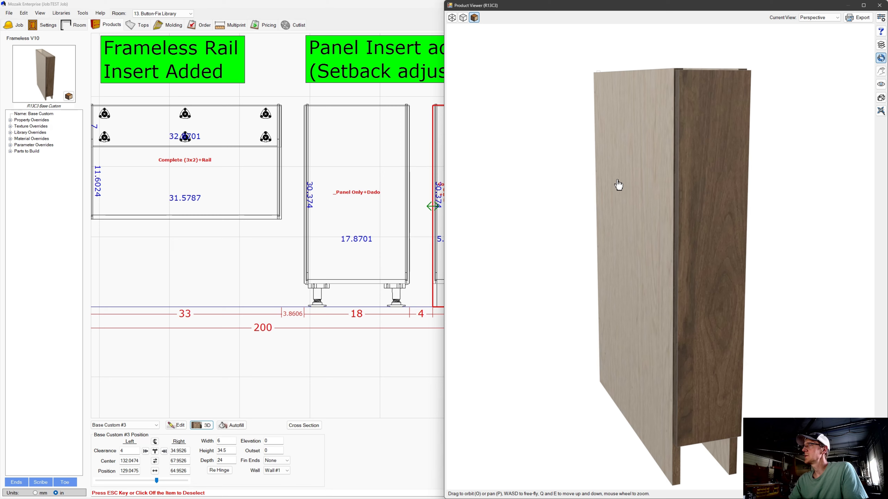
{"action": "left_click", "coordinate": [452, 20]}
Review the parameters of the Complete (1x3)+Panel+Dado insert in the 6-inch base cabinet's interior
{"action": "middle_click_drag", "start_coordinate": [417, 138], "coordinate": [282, 140]}
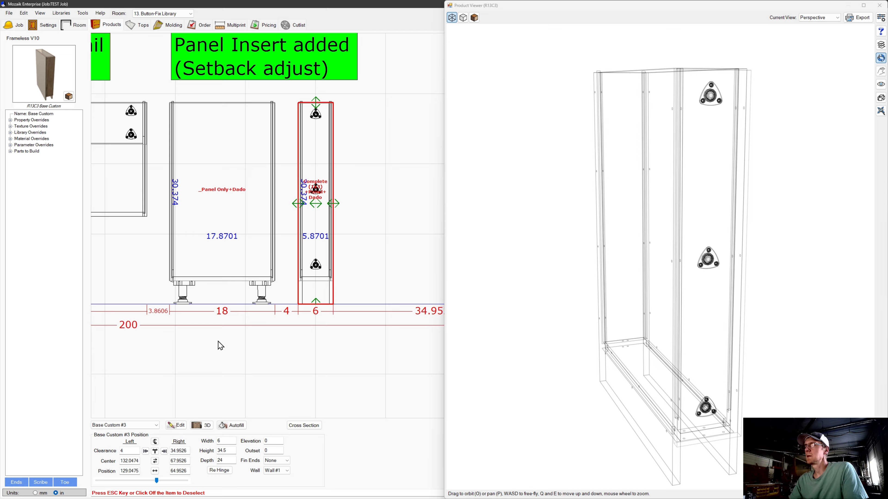
{"action": "left_click", "coordinate": [179, 425]}
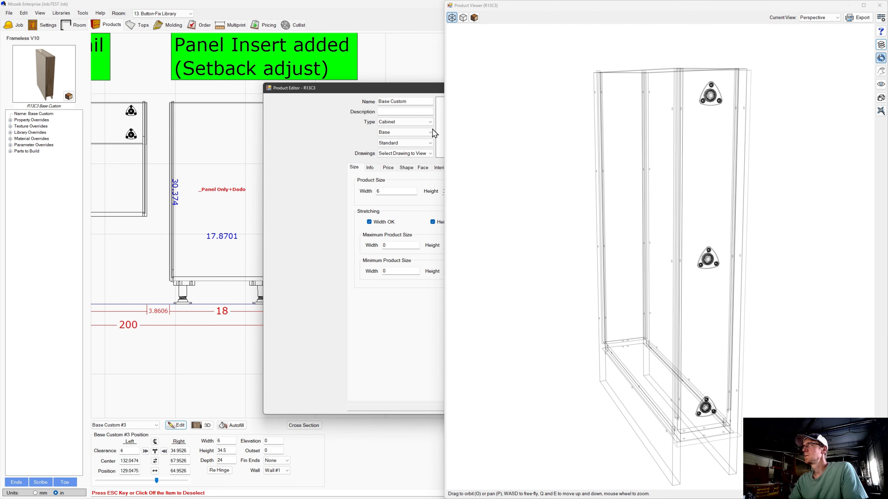
{"action": "left_click_drag", "start_coordinate": [427, 91], "coordinate": [219, 82]}
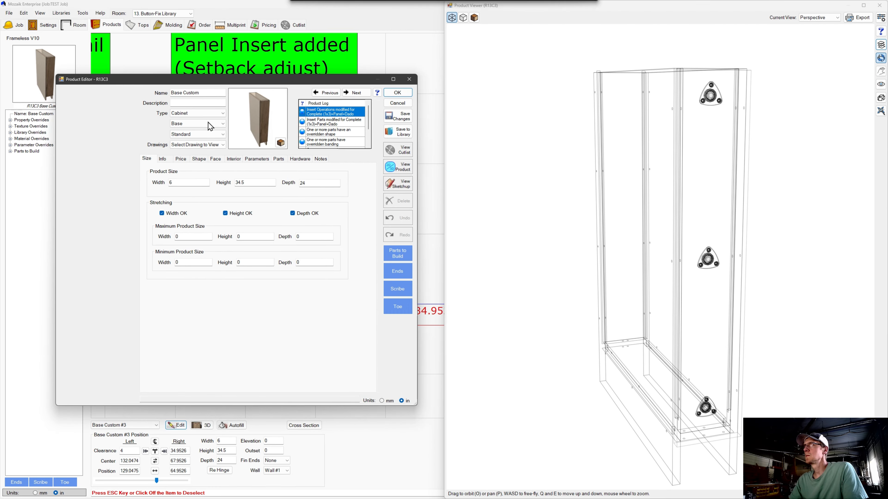
{"action": "left_click", "coordinate": [234, 159]}
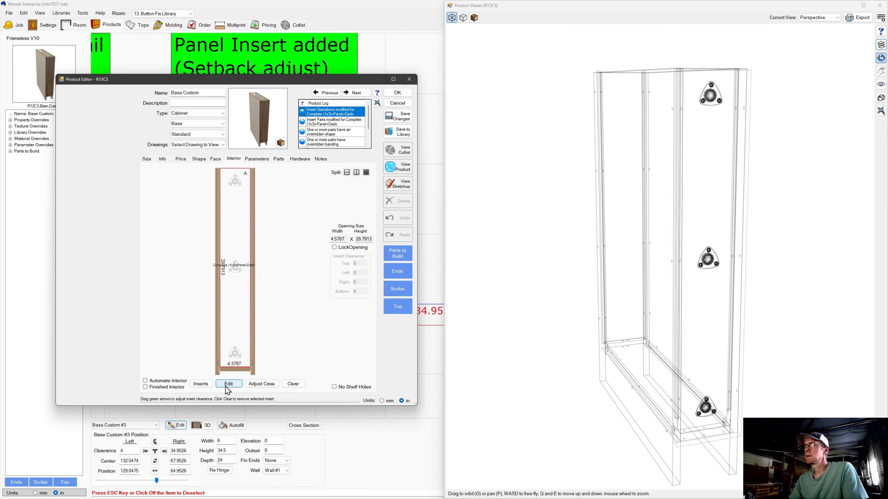
{"action": "left_click", "coordinate": [201, 383]}
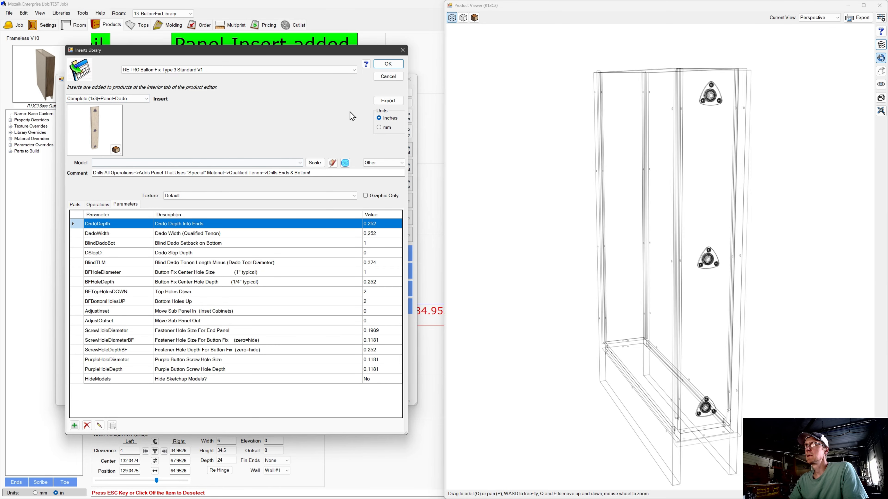
{"action": "left_click", "coordinate": [389, 66]}
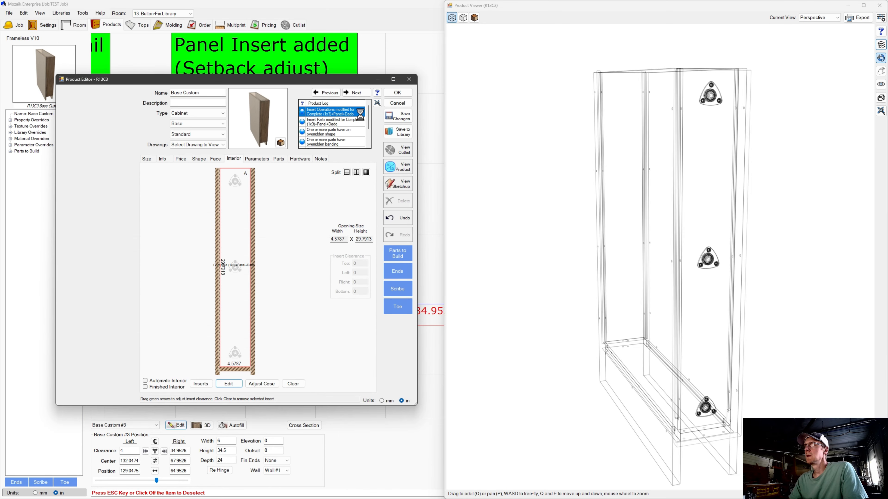
Clear the insert from the 6-inch cabinet's interior and view the cabinet from above with rendered materials
{"action": "left_click", "coordinate": [288, 385]}
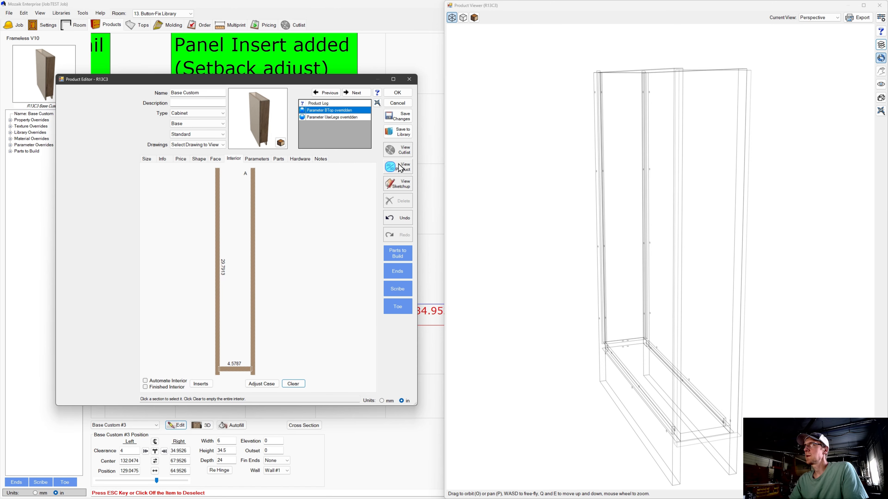
{"action": "left_click", "coordinate": [881, 45]}
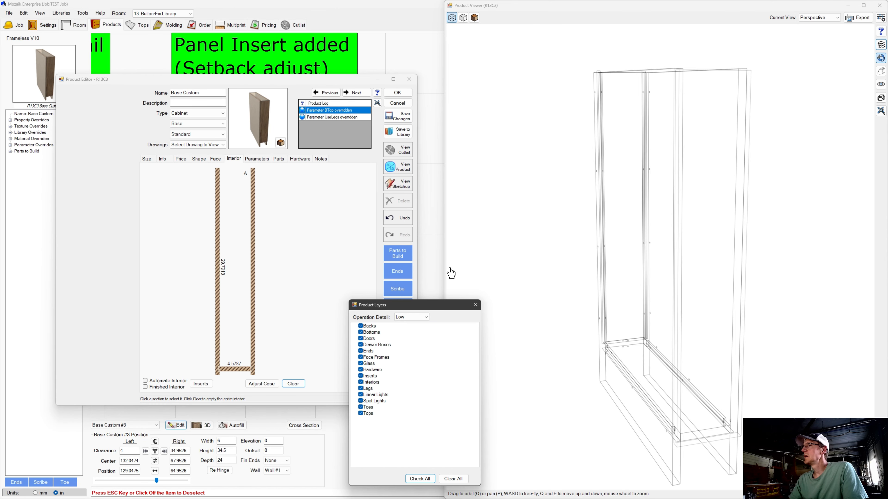
{"action": "left_click", "coordinate": [475, 305]}
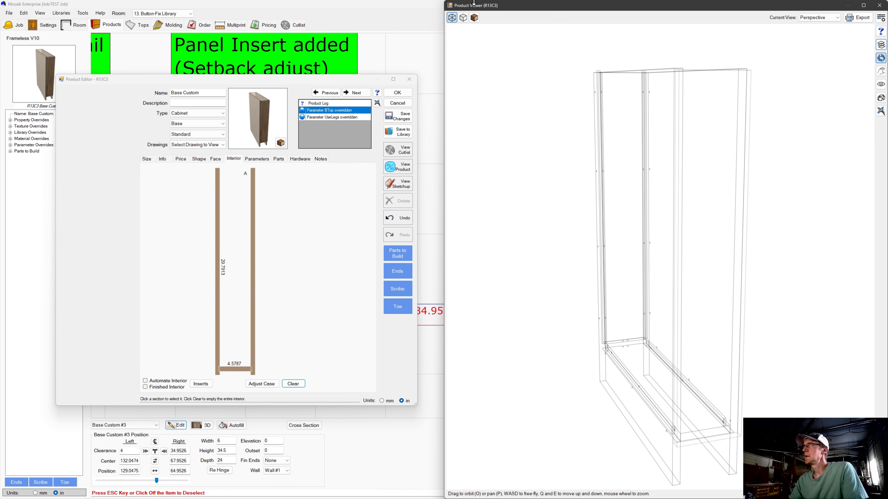
{"action": "left_click", "coordinate": [474, 18]}
{"action": "left_click_drag", "start_coordinate": [627, 221], "coordinate": [585, 75]}
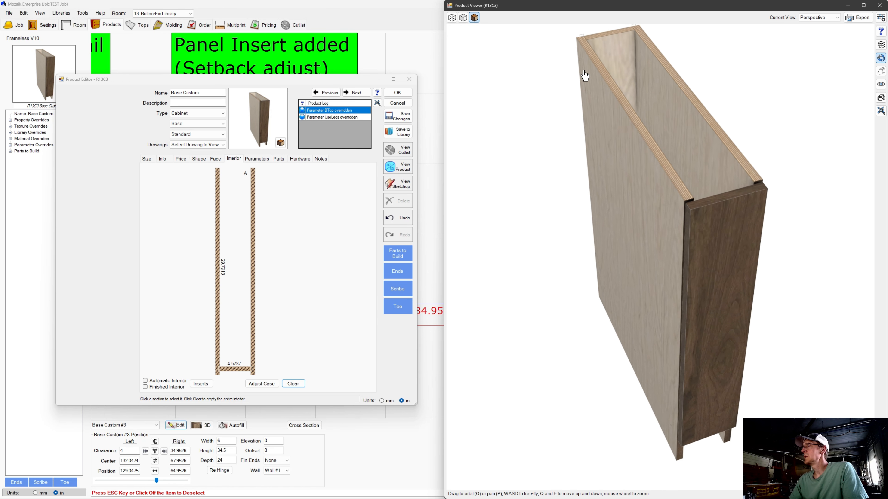
Add the Complete (1x3)+Panel+Dado insert from the RETRO Button-Fix Type 3 Standard V1 library to the 6-inch cabinet's interior section
{"action": "left_click", "coordinate": [244, 276]}
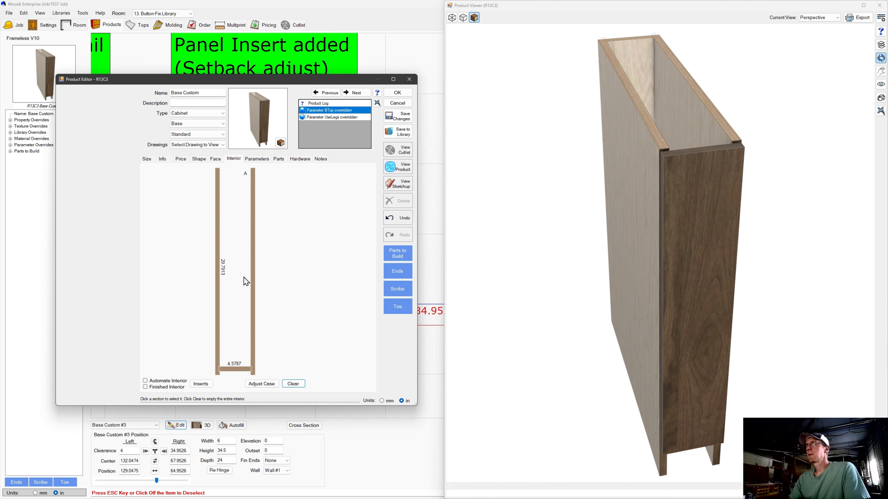
{"action": "left_click", "coordinate": [201, 383]}
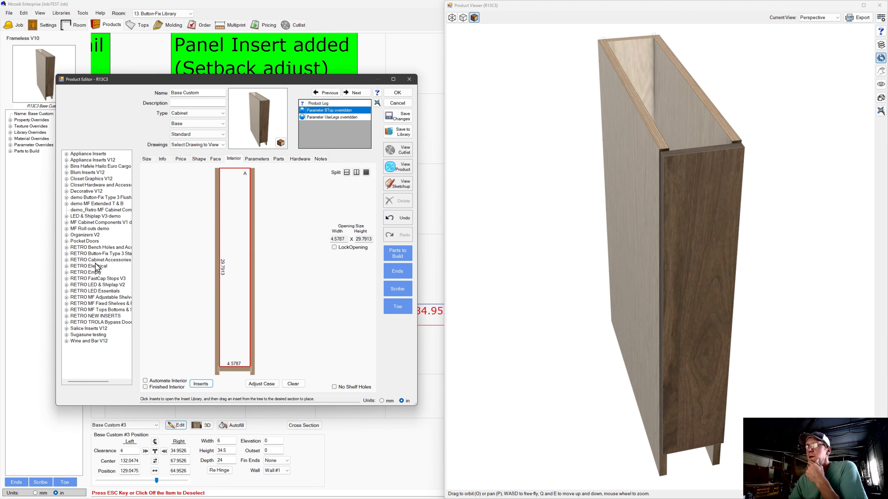
{"action": "left_click", "coordinate": [116, 254]}
{"action": "double_click", "coordinate": [116, 255]}
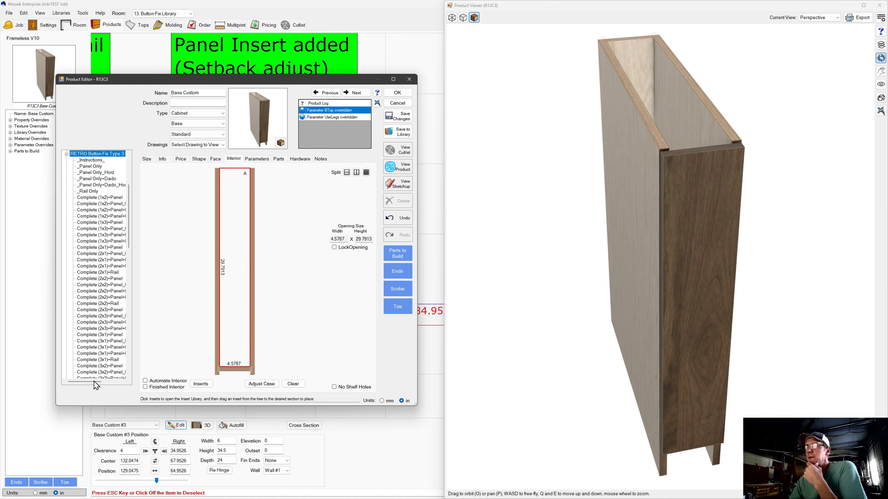
{"action": "left_click_drag", "start_coordinate": [94, 382], "coordinate": [105, 383]}
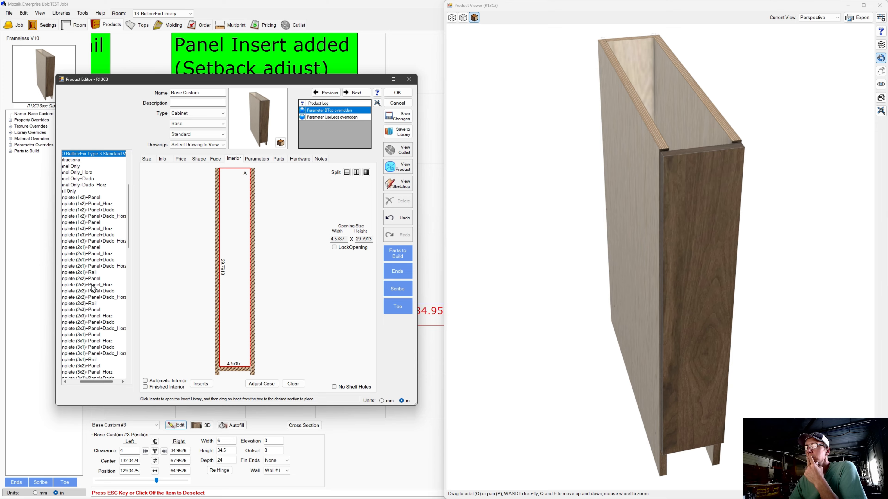
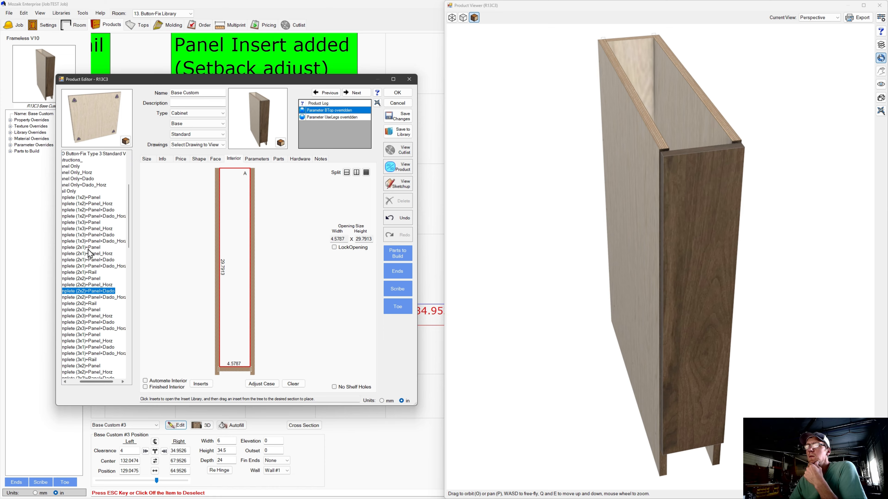
{"action": "left_click", "coordinate": [91, 235]}
{"action": "left_click_drag", "start_coordinate": [88, 113], "coordinate": [235, 265]}
Set the 3D viewer's operation detail to High and examine the cabinet's upper front corner up close
{"action": "left_click_drag", "start_coordinate": [710, 245], "coordinate": [648, 257]}
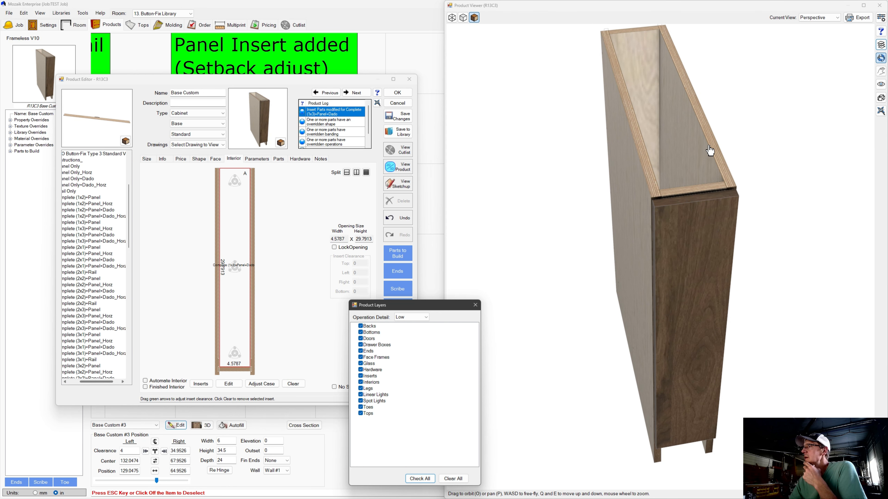
{"action": "left_click", "coordinate": [881, 45]}
{"action": "left_click", "coordinate": [426, 317]}
{"action": "left_click", "coordinate": [414, 335]}
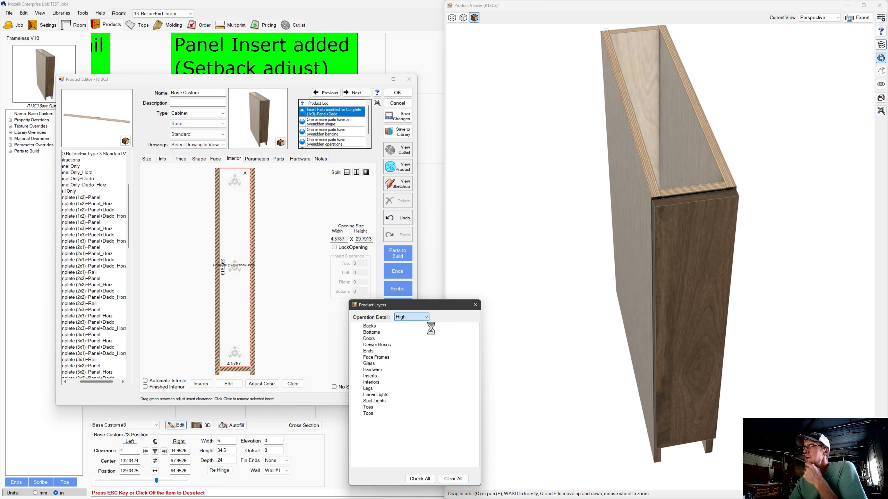
{"action": "left_click", "coordinate": [475, 305]}
{"action": "scroll", "coordinate": [699, 185], "scroll_direction": "up", "scroll_amount": 3}
{"action": "left_click_drag", "start_coordinate": [650, 231], "coordinate": [564, 2]}
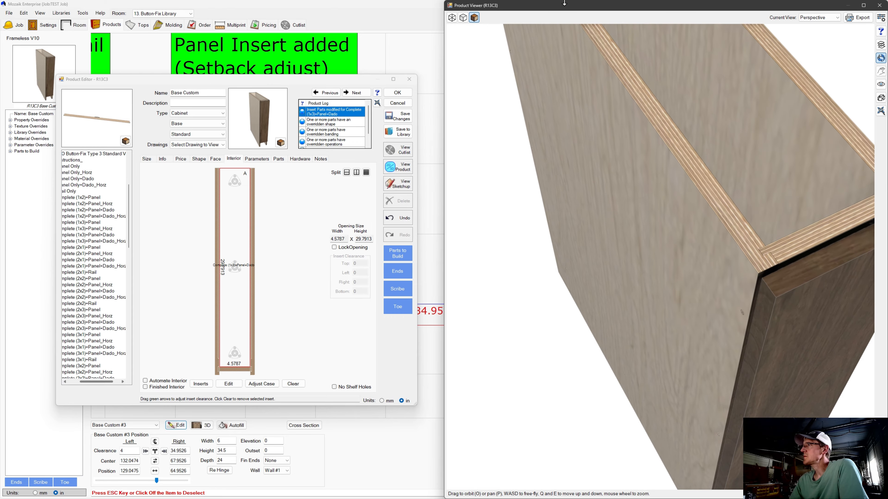
Switch the viewer to the Top view and examine the sub panel and door gap at the cabinet's front
{"action": "left_click", "coordinate": [837, 18]}
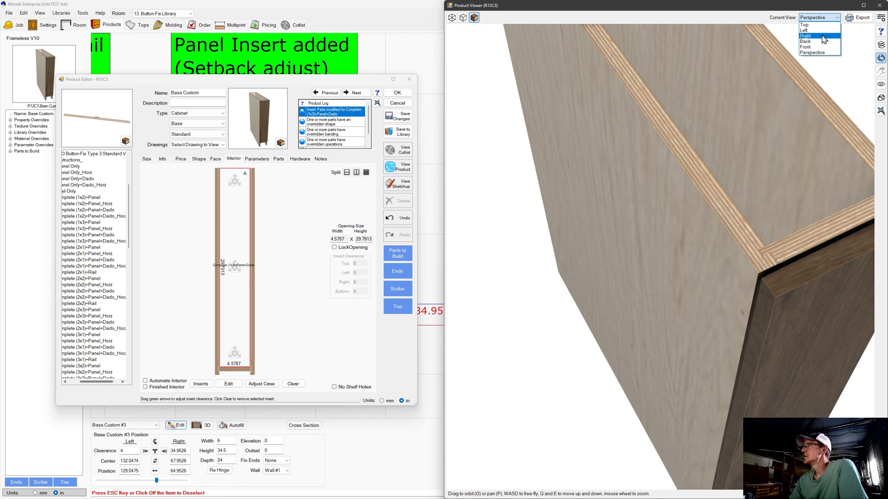
{"action": "left_click", "coordinate": [815, 25]}
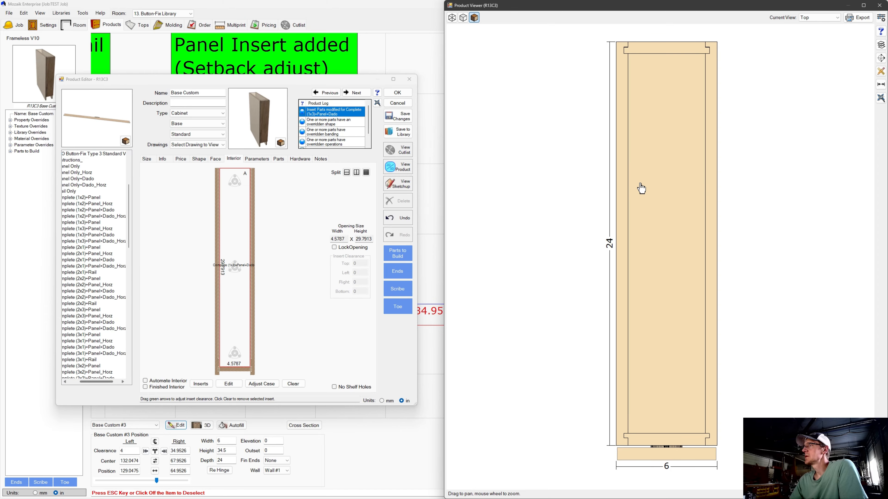
{"action": "scroll", "coordinate": [668, 386], "scroll_direction": "up", "scroll_amount": 5}
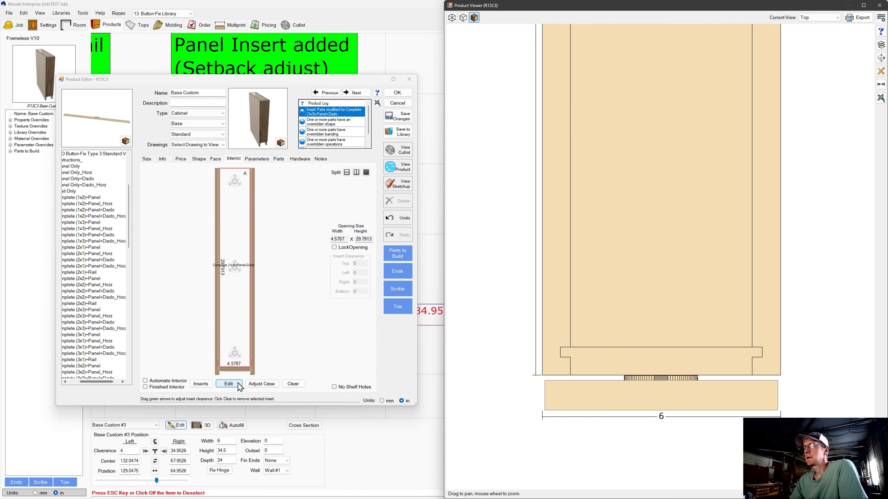
Set the insert's AdjustInset parameter to 1/8 inch, accept it, and check the sub panel position in the Top view
{"action": "left_click", "coordinate": [229, 383]}
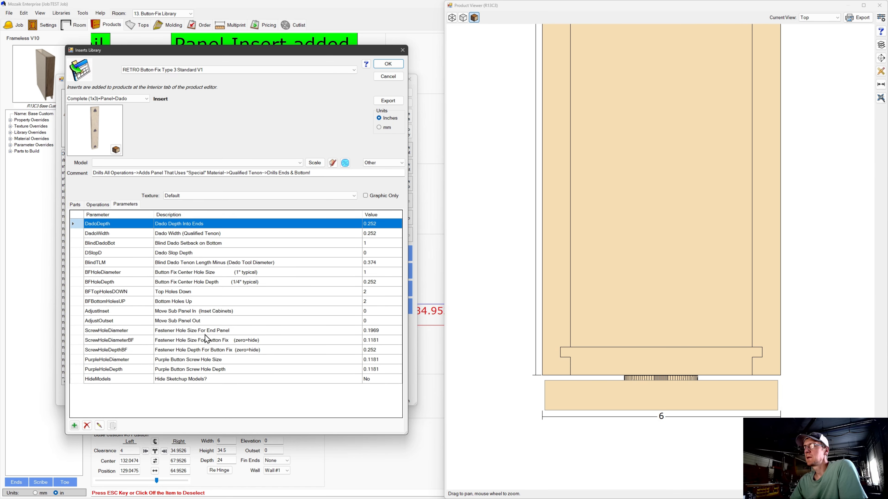
{"action": "left_click", "coordinate": [377, 310]}
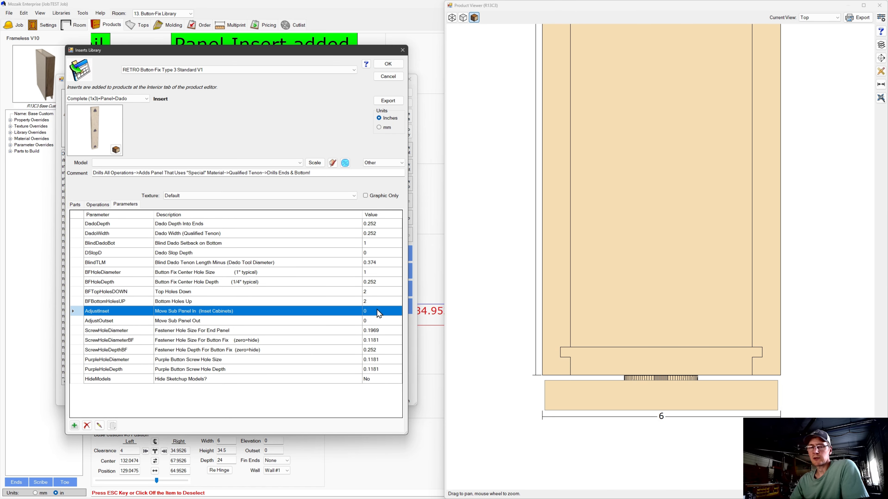
{"action": "left_click", "coordinate": [377, 309]}
{"action": "type", "text": "1/"}
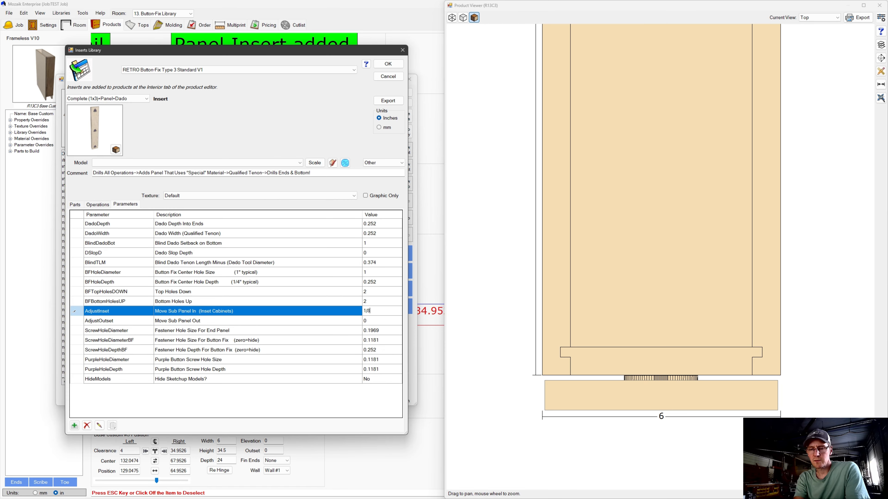
{"action": "type", "text": "8"}
{"action": "key", "text": "Return"}
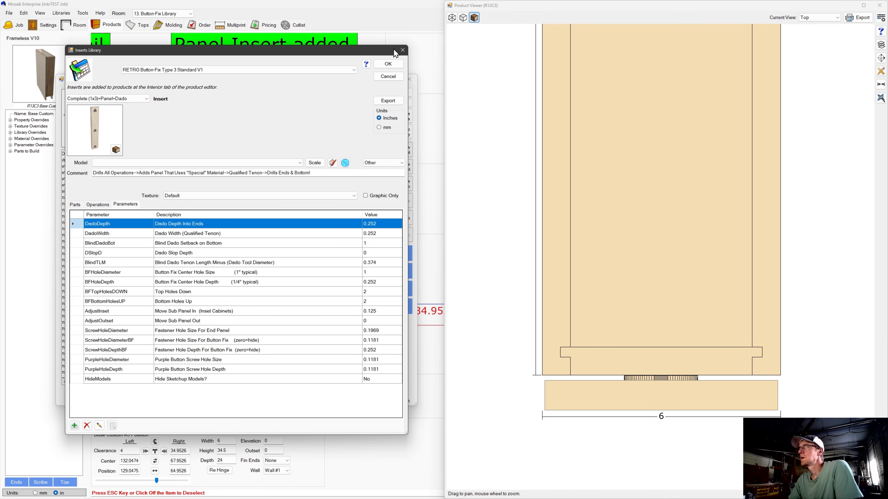
{"action": "left_click", "coordinate": [388, 63]}
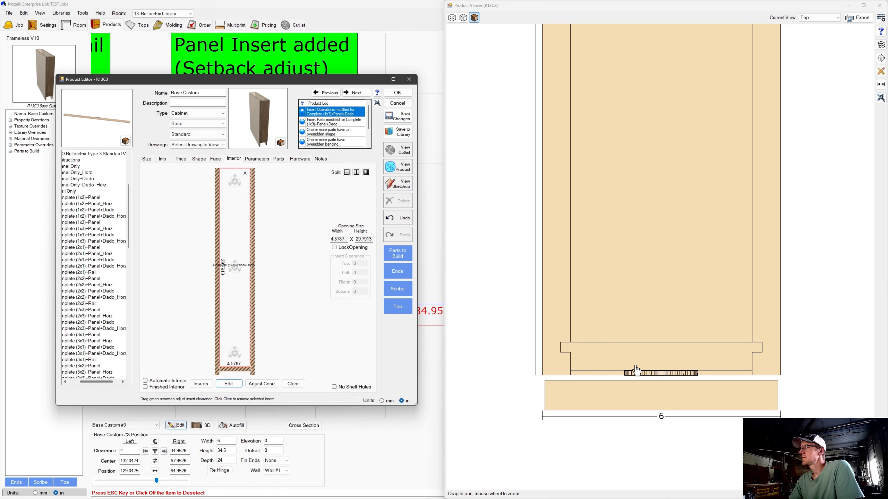
{"action": "scroll", "coordinate": [634, 334], "scroll_direction": "down", "scroll_amount": 1}
{"action": "scroll", "coordinate": [627, 370], "scroll_direction": "up", "scroll_amount": 1}
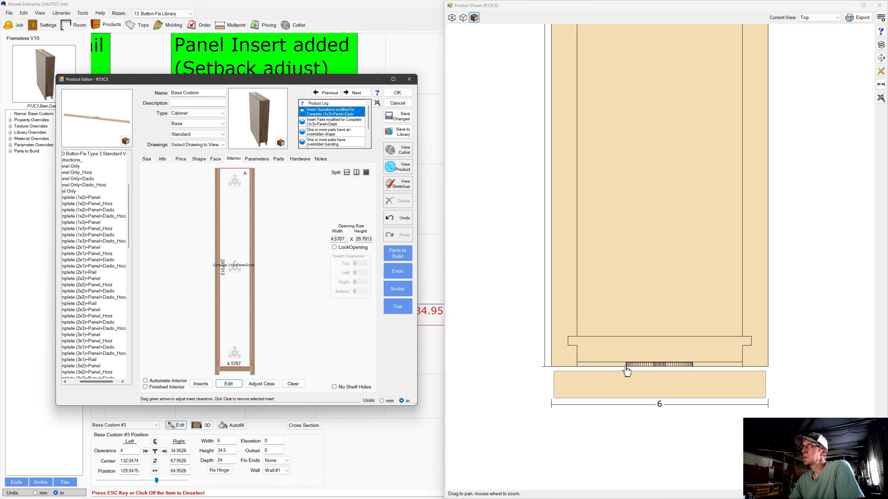
Add the DoorOutset parameter override from the Doors category to the cabinet and set its value to 0
{"action": "left_click", "coordinate": [263, 159]}
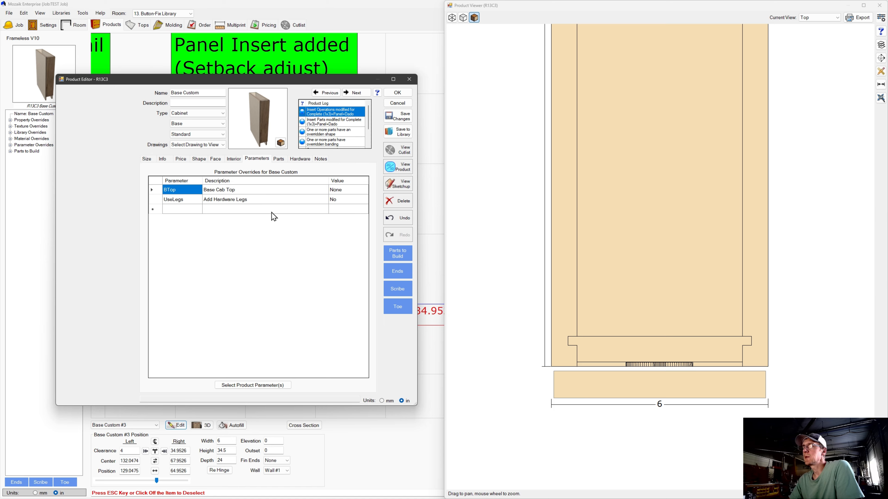
{"action": "left_click", "coordinate": [271, 212]}
{"action": "left_click", "coordinate": [247, 385]}
{"action": "left_click", "coordinate": [167, 143]}
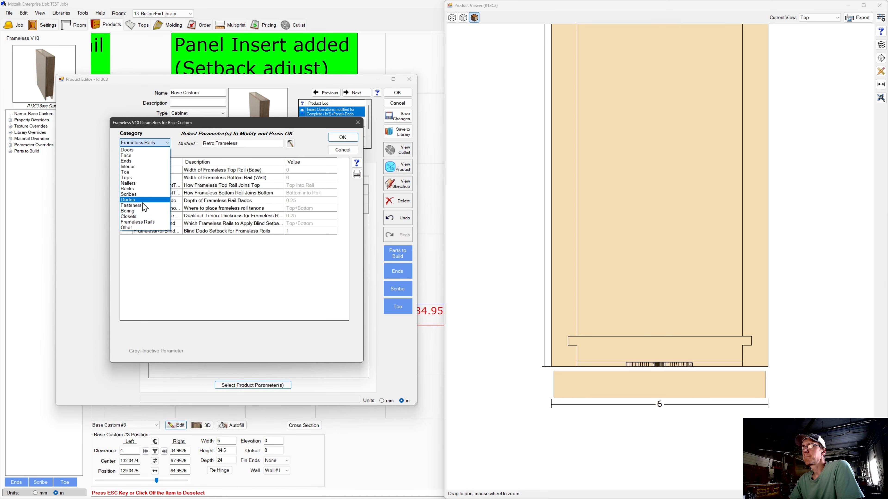
{"action": "left_click", "coordinate": [142, 152]}
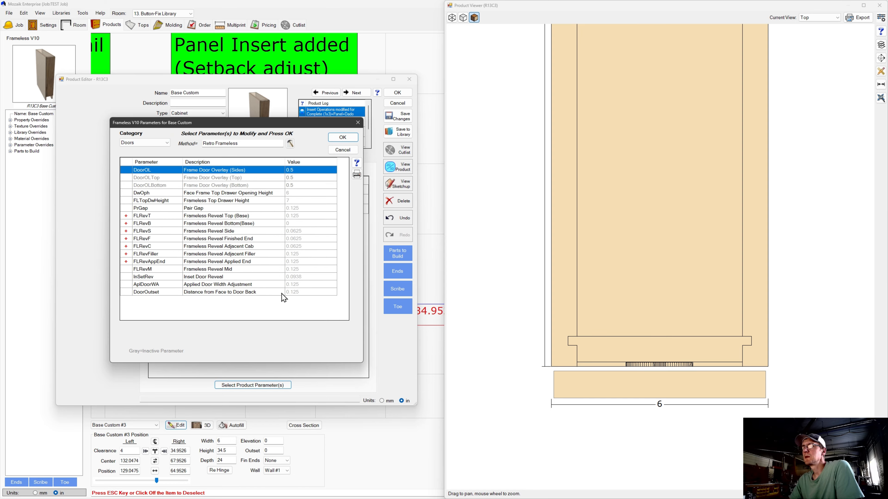
{"action": "left_click", "coordinate": [297, 292]}
{"action": "left_click", "coordinate": [343, 137]}
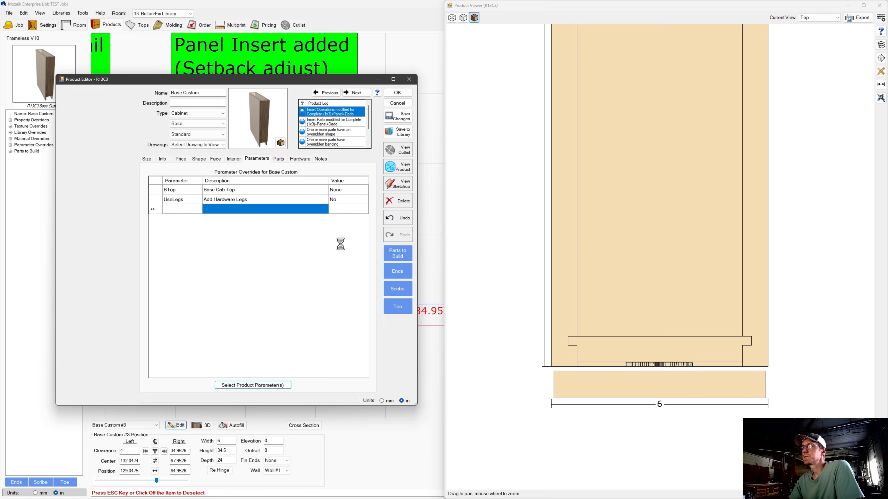
{"action": "left_click", "coordinate": [346, 211]}
{"action": "type", "text": "0"}
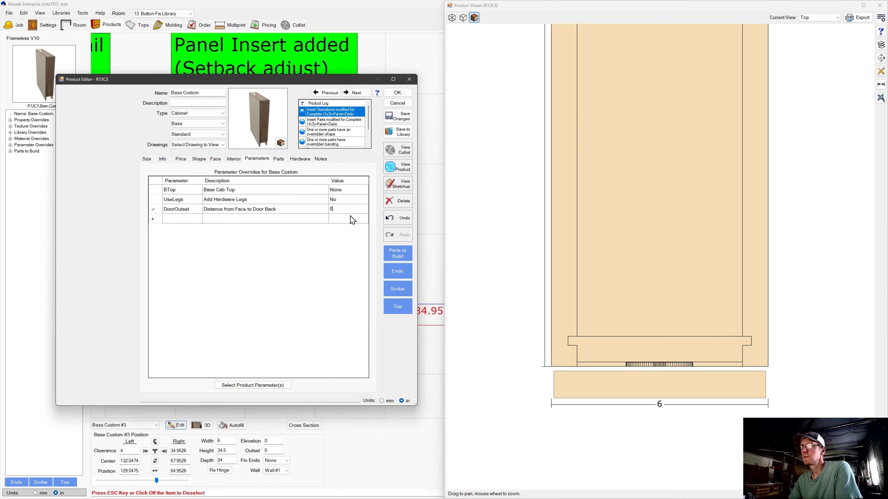
{"action": "left_click", "coordinate": [352, 219]}
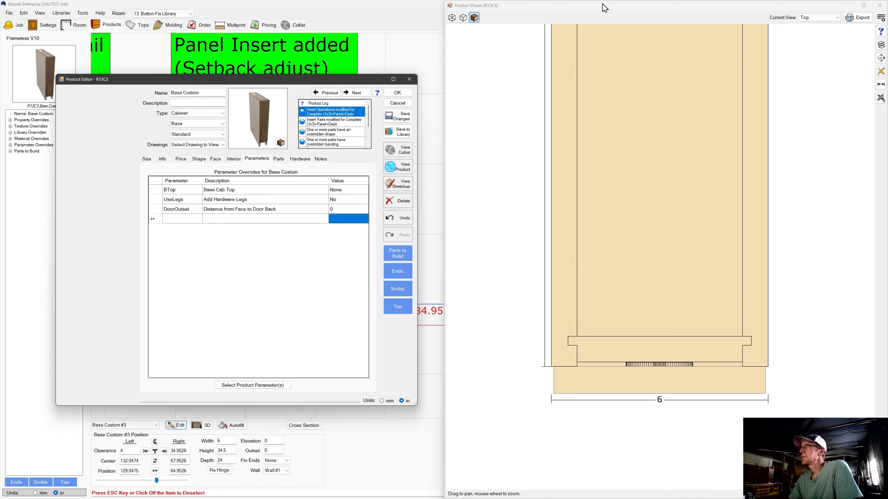
Examine the 6-inch cabinet in Perspective view, orbiting around it and inspecting the Button-Fix positions in wireframe
{"action": "left_click", "coordinate": [831, 18]}
{"action": "left_click", "coordinate": [811, 56]}
{"action": "left_click_drag", "start_coordinate": [679, 218], "coordinate": [790, 243]}
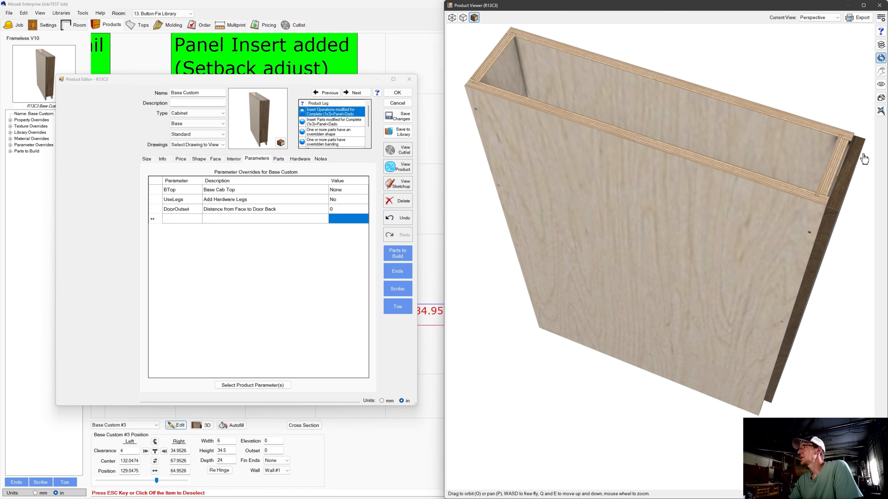
{"action": "mouse_move", "coordinate": [864, 158]}
{"action": "left_mouse_down"}
{"action": "mouse_move", "coordinate": [720, 196]}
{"action": "mouse_move", "coordinate": [620, 201]}
{"action": "mouse_move", "coordinate": [553, 186]}
{"action": "mouse_move", "coordinate": [521, 199]}
{"action": "mouse_move", "coordinate": [575, 214]}
{"action": "mouse_move", "coordinate": [563, 285]}
{"action": "mouse_move", "coordinate": [483, 66]}
{"action": "left_mouse_up"}
{"action": "left_click", "coordinate": [452, 18]}
{"action": "left_click_drag", "start_coordinate": [500, 115], "coordinate": [595, 105]}
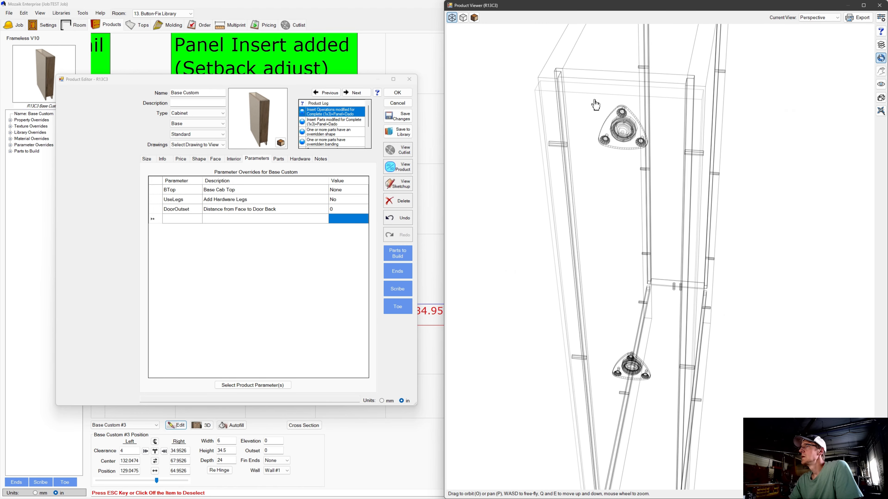
{"action": "scroll", "coordinate": [594, 99], "scroll_direction": "down", "scroll_amount": 3}
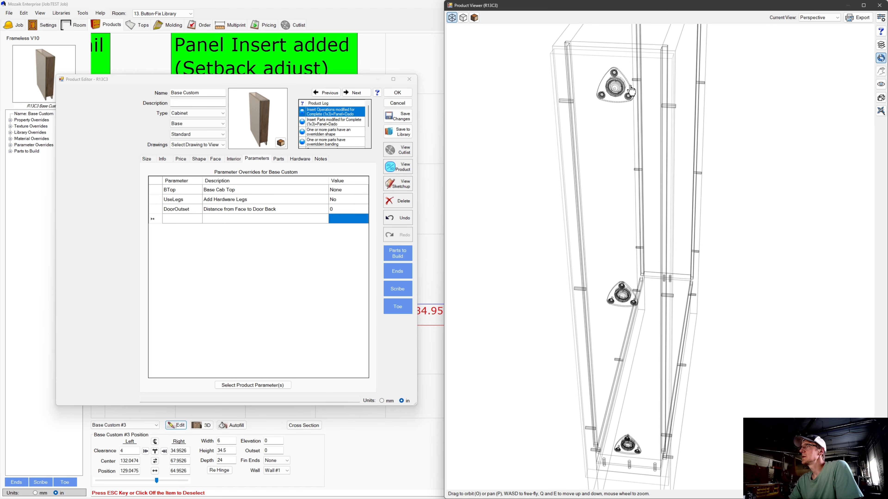
{"action": "left_click_drag", "start_coordinate": [615, 99], "coordinate": [650, 122]}
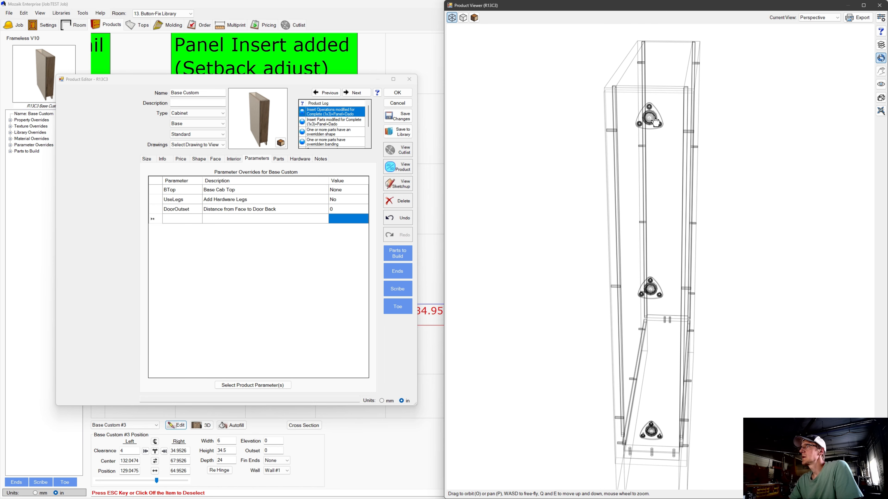
Return the viewer to rendered materials and examine the cabinet's end panel and open top from the side
{"action": "left_click", "coordinate": [474, 17]}
{"action": "left_click_drag", "start_coordinate": [646, 118], "coordinate": [492, 234]}
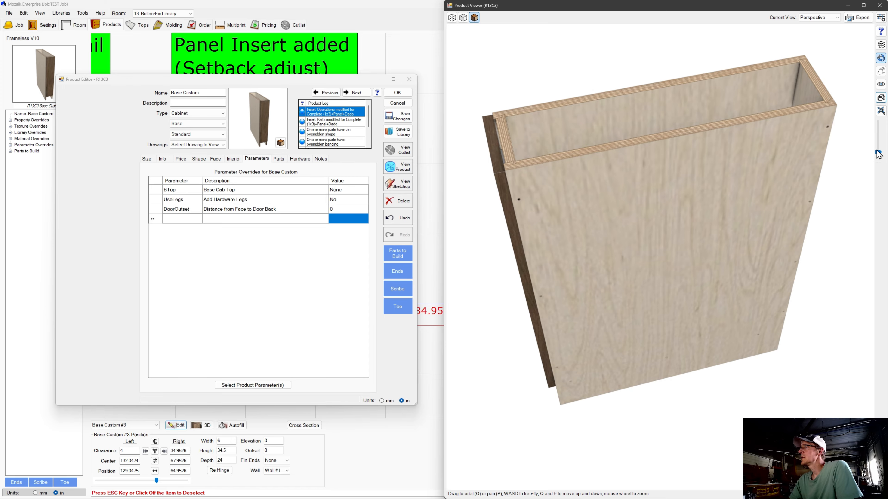
{"action": "left_click_drag", "start_coordinate": [879, 154], "coordinate": [878, 123]}
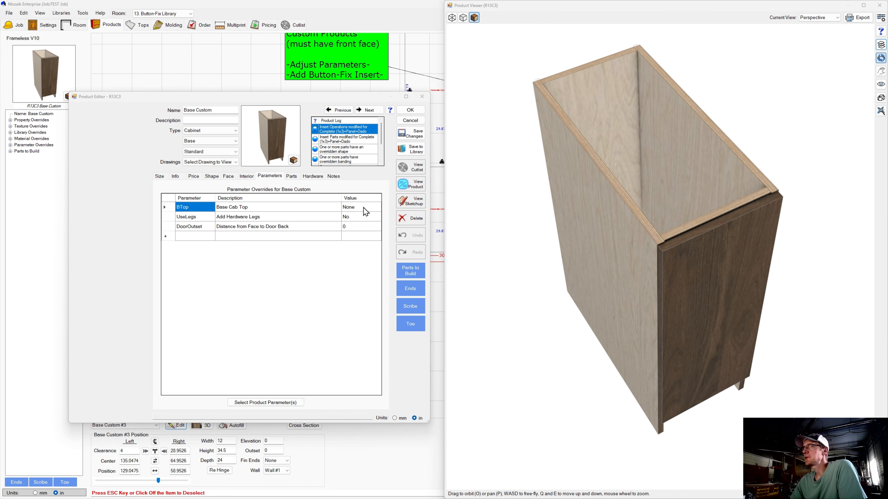
Set the 12-inch cabinet's Base Cab Top parameter to Full Top and the viewer's operation detail to Medium
{"action": "left_click", "coordinate": [362, 206]}
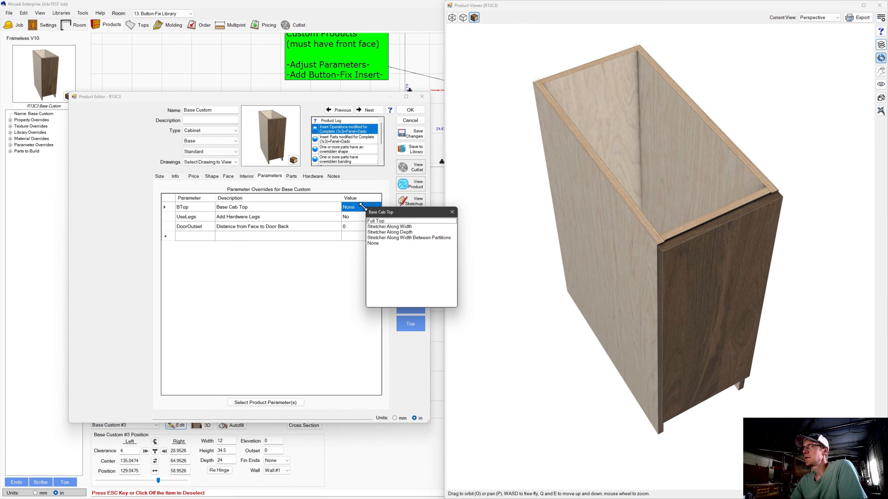
{"action": "left_click", "coordinate": [388, 221]}
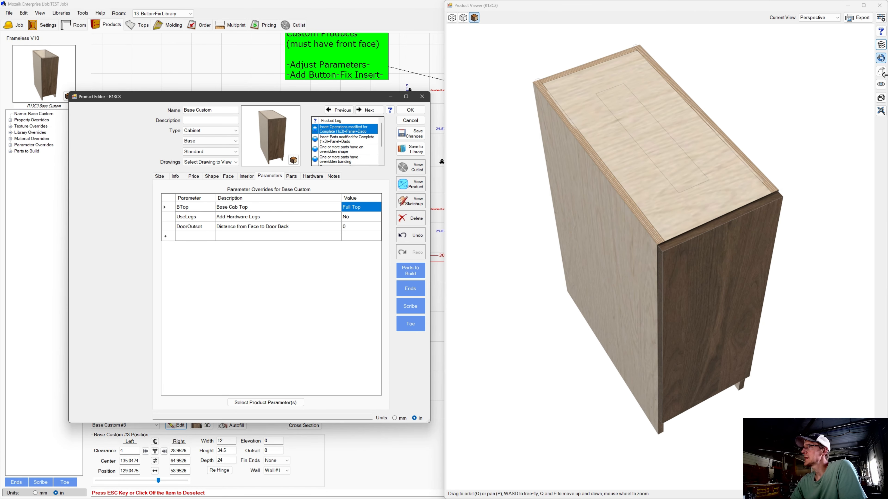
{"action": "left_click", "coordinate": [881, 46]}
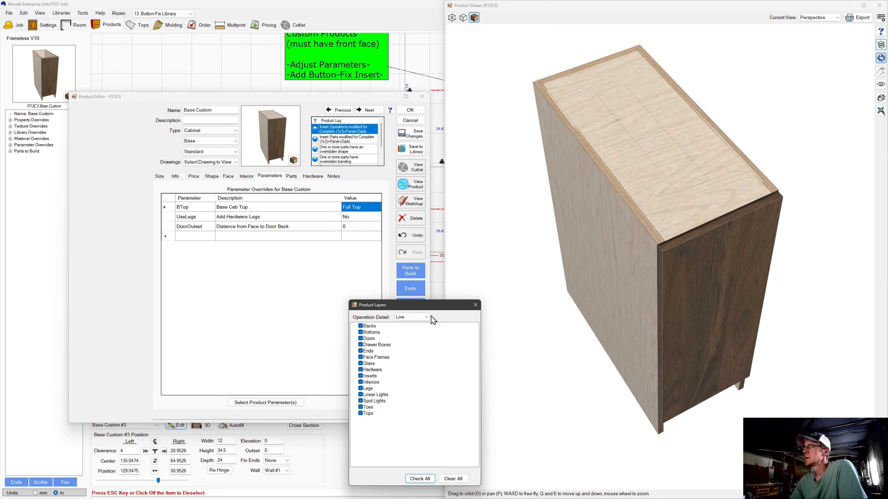
{"action": "left_click", "coordinate": [425, 316]}
{"action": "left_click", "coordinate": [407, 330]}
{"action": "left_click", "coordinate": [475, 305]}
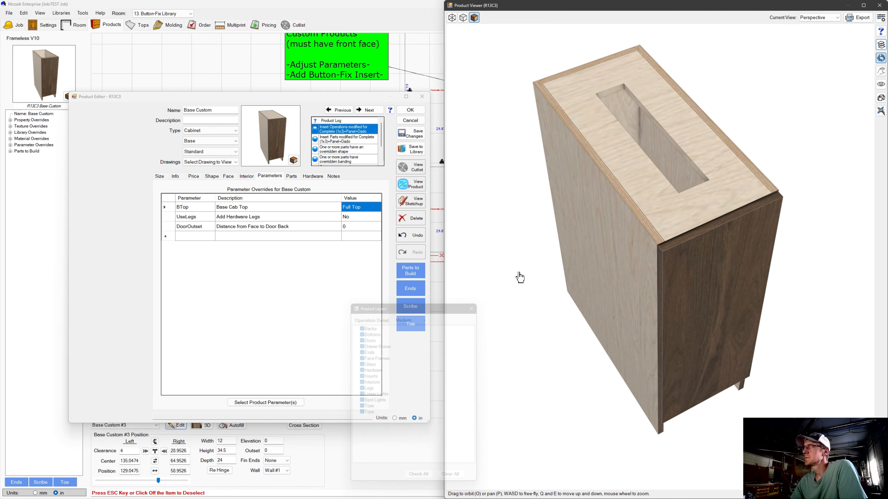
{"action": "left_click_drag", "start_coordinate": [684, 206], "coordinate": [616, 154]}
Hide the Doors layer in the viewer and examine the Button-Fix fastener on the front sub panel up close
{"action": "left_click", "coordinate": [881, 45]}
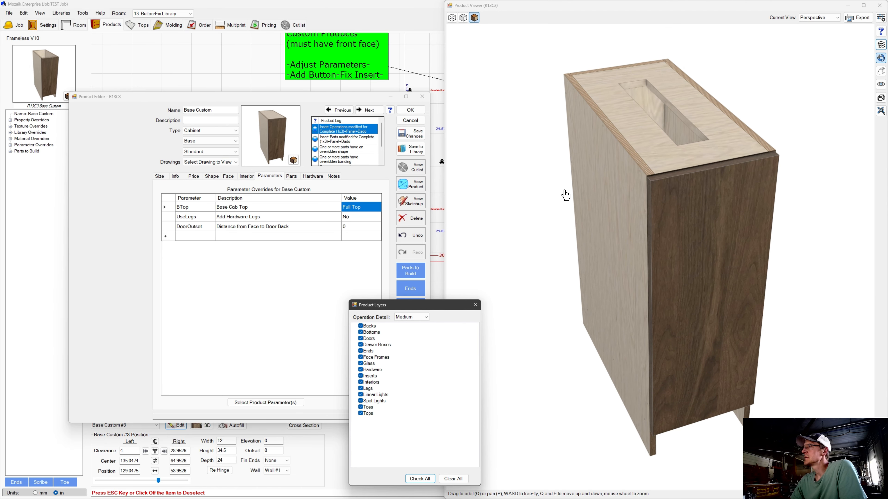
{"action": "left_click", "coordinate": [361, 338]}
{"action": "left_click", "coordinate": [476, 304]}
{"action": "left_click_drag", "start_coordinate": [661, 217], "coordinate": [649, 75]}
{"action": "scroll", "coordinate": [645, 75], "scroll_direction": "up", "scroll_amount": 4}
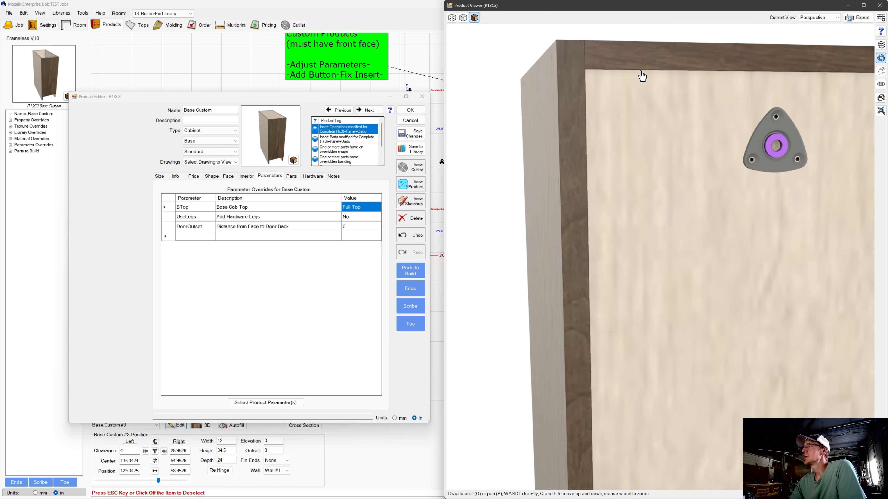
Examine the 12-inch cabinet's top and front edge in wireframe and with rendered materials, viewing the three Button-Fix fasteners from above
{"action": "left_click", "coordinate": [451, 18]}
{"action": "left_click_drag", "start_coordinate": [535, 64], "coordinate": [591, 92]}
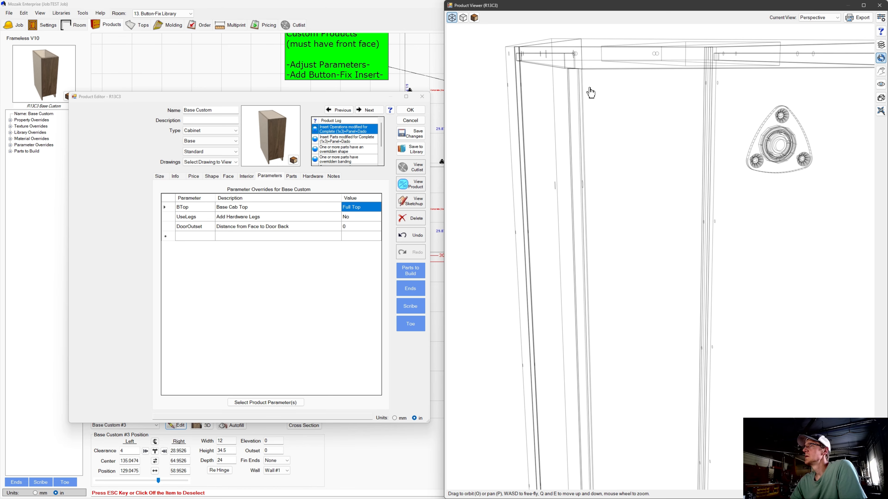
{"action": "left_click", "coordinate": [476, 20]}
{"action": "scroll", "coordinate": [519, 85], "scroll_direction": "down", "scroll_amount": 4}
{"action": "left_click_drag", "start_coordinate": [523, 107], "coordinate": [657, 206]}
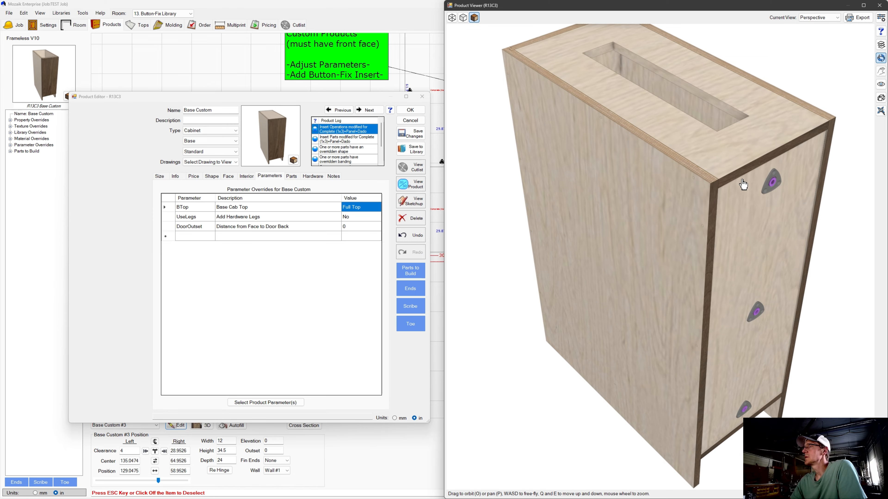
{"action": "left_click_drag", "start_coordinate": [743, 186], "coordinate": [648, 182]}
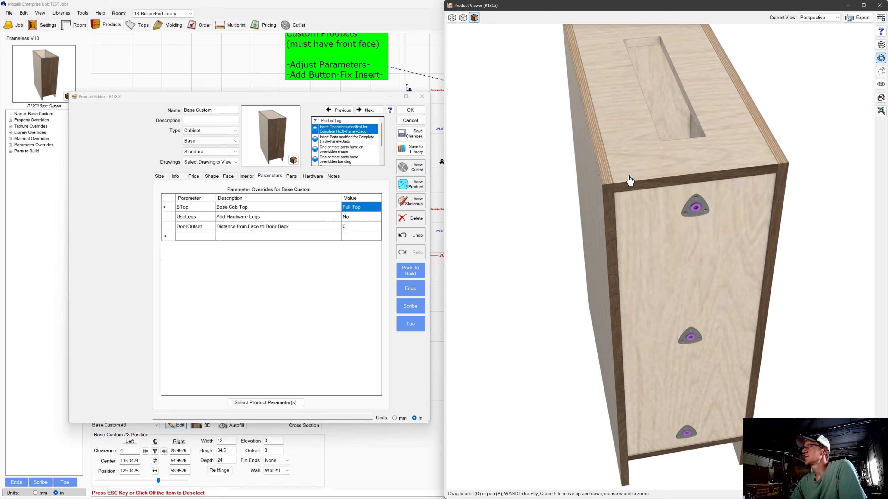
{"action": "scroll", "coordinate": [621, 173], "scroll_direction": "down", "scroll_amount": 2}
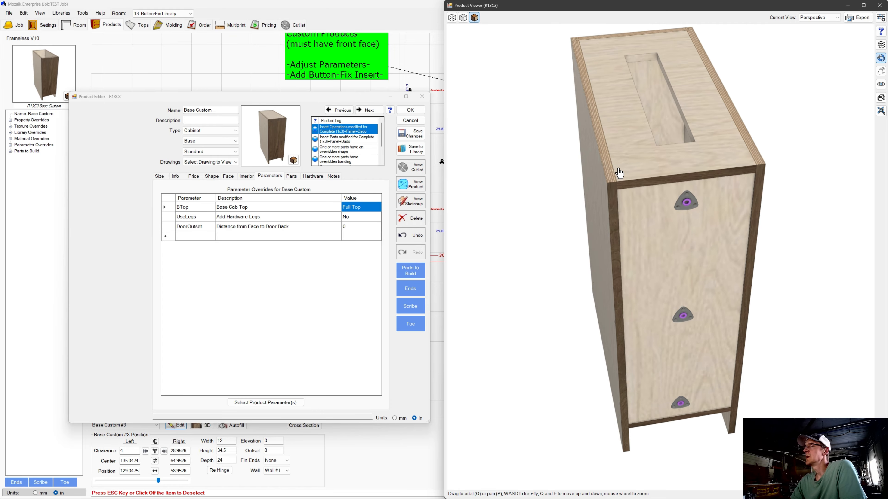
Close the 12-inch cabinet's editor and set the 33-inch sink base's Base Cab Top parameter to front and rear stretchers
{"action": "left_click", "coordinate": [421, 97]}
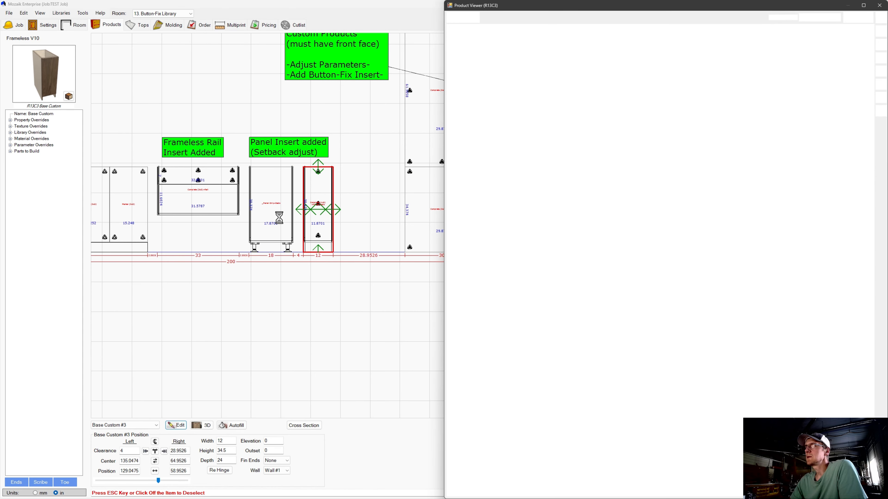
{"action": "left_click", "coordinate": [207, 196]}
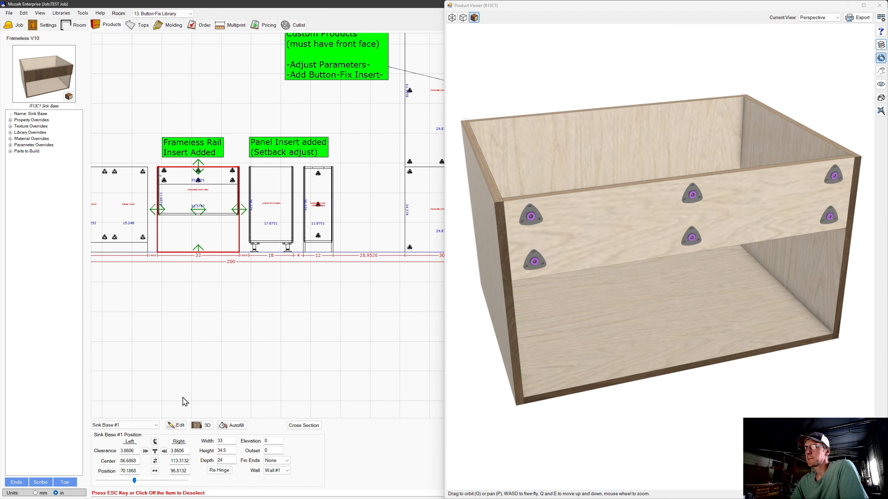
{"action": "left_click", "coordinate": [178, 425]}
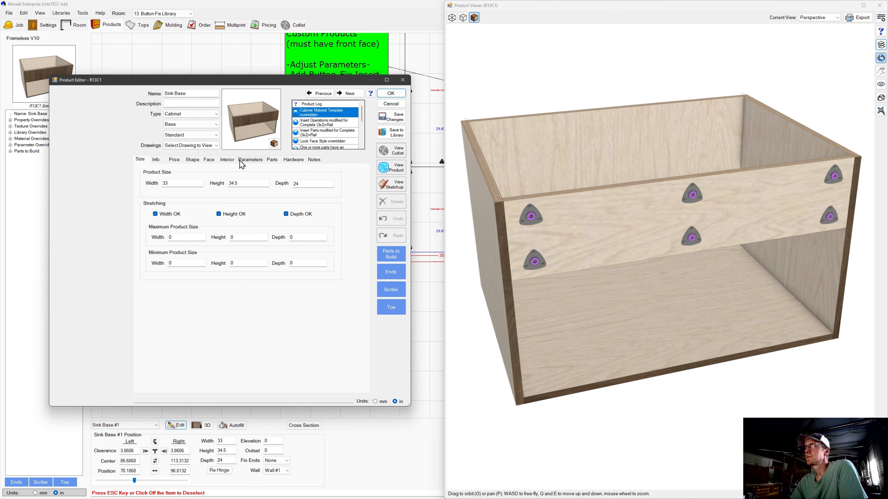
{"action": "left_click", "coordinate": [249, 160]}
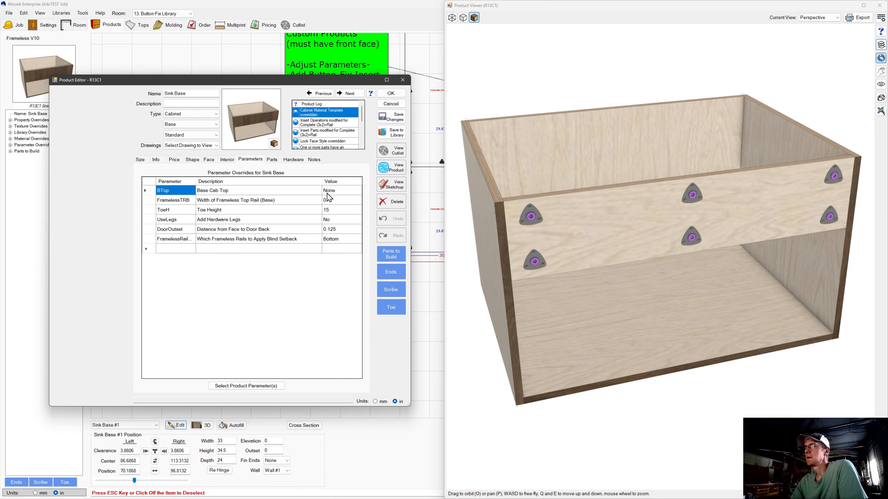
{"action": "left_click", "coordinate": [327, 191]}
{"action": "left_click", "coordinate": [369, 217]}
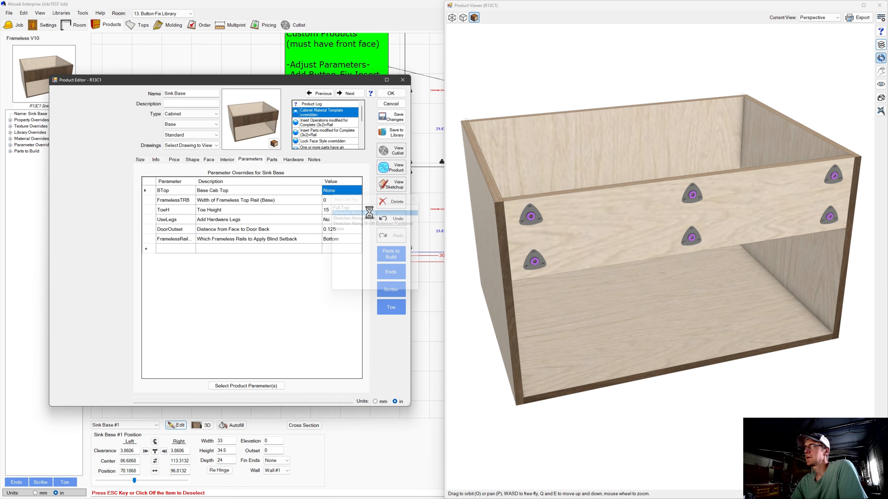
{"action": "left_click_drag", "start_coordinate": [554, 209], "coordinate": [573, 217]}
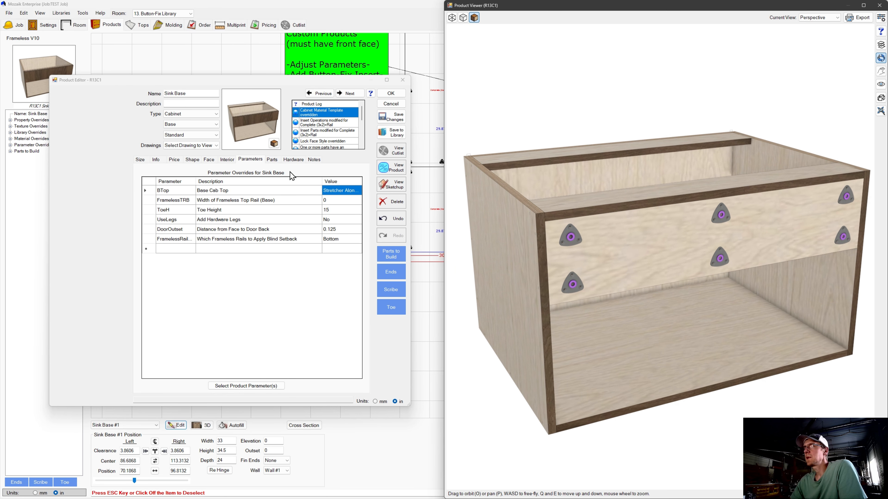
Delete the Front Stretcher from the sink base's parts and check the open top above the Button-Fix rail
{"action": "left_click", "coordinate": [273, 160]}
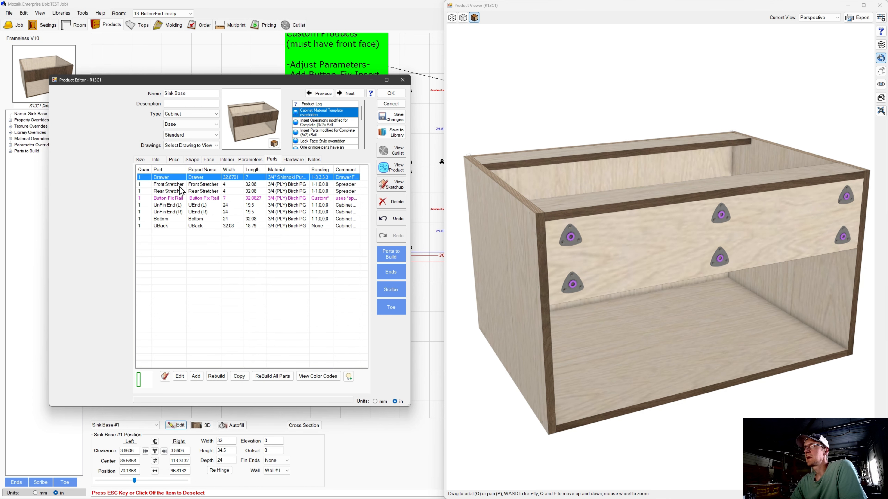
{"action": "left_click", "coordinate": [181, 184]}
{"action": "left_click", "coordinate": [391, 201]}
{"action": "left_click", "coordinate": [605, 237]}
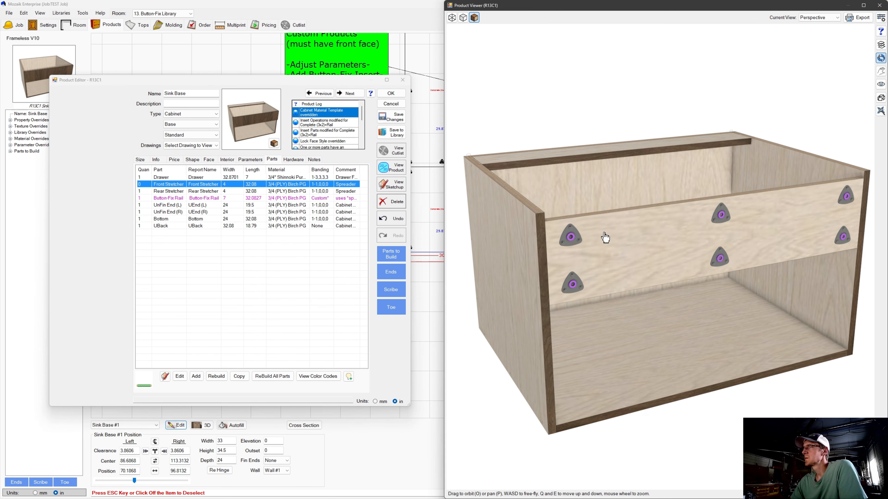
{"action": "left_click_drag", "start_coordinate": [605, 237], "coordinate": [618, 200]}
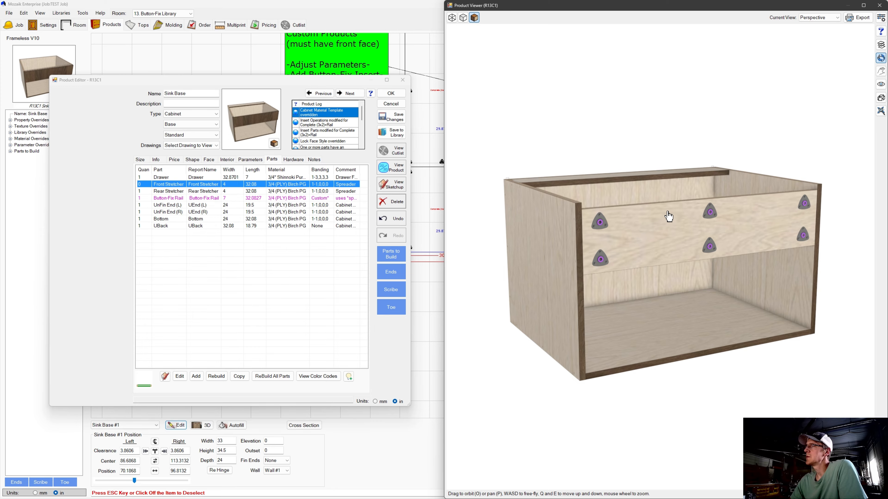
Set AdjustForTopYES to Yes in the sink base's Complete (3x2)+Rail insert and inspect the rail's placement
{"action": "left_click", "coordinate": [230, 161]}
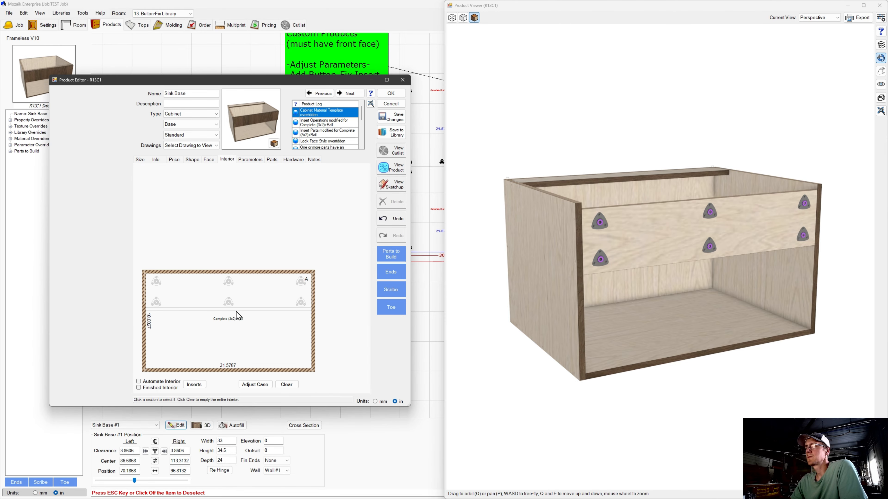
{"action": "left_click", "coordinate": [226, 386]}
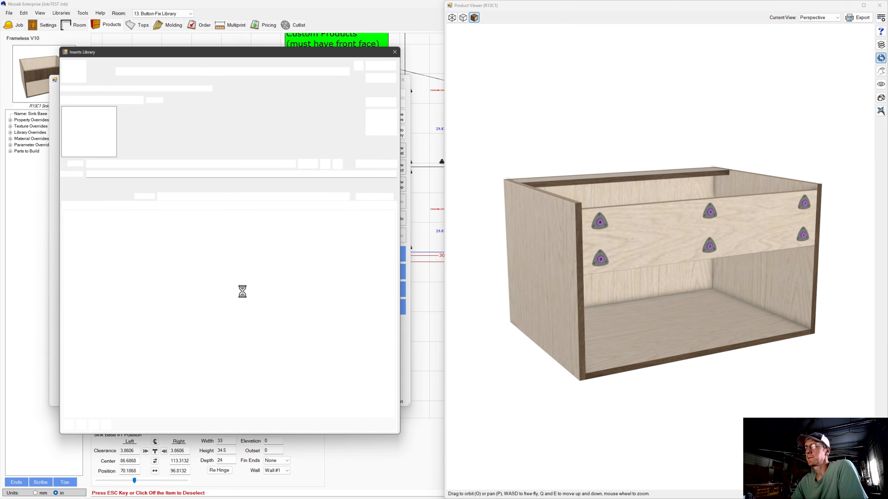
{"action": "left_click", "coordinate": [111, 283]}
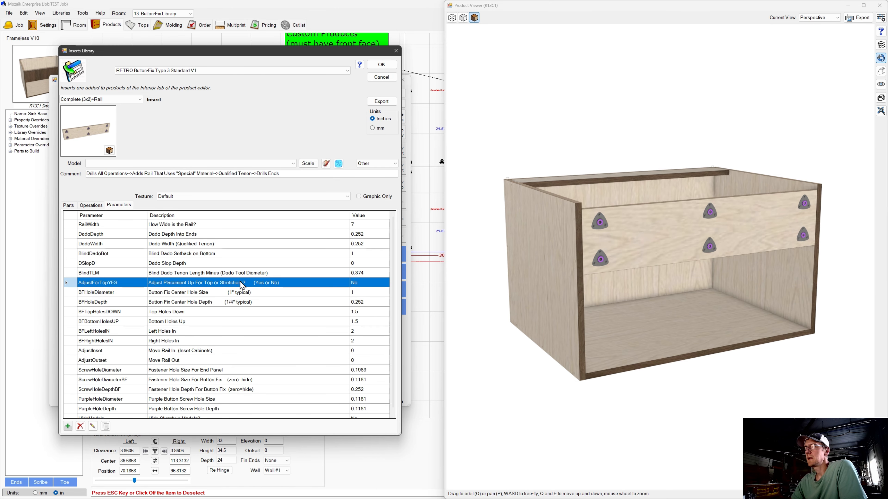
{"action": "double_click", "coordinate": [364, 282]}
{"action": "left_click", "coordinate": [393, 66]}
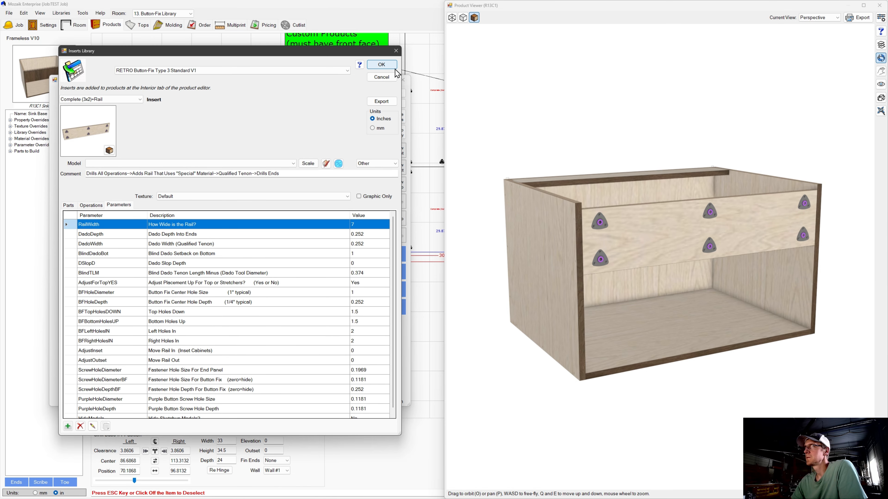
{"action": "left_click_drag", "start_coordinate": [640, 231], "coordinate": [605, 186]}
{"action": "scroll", "coordinate": [604, 188], "scroll_direction": "up", "scroll_amount": 3}
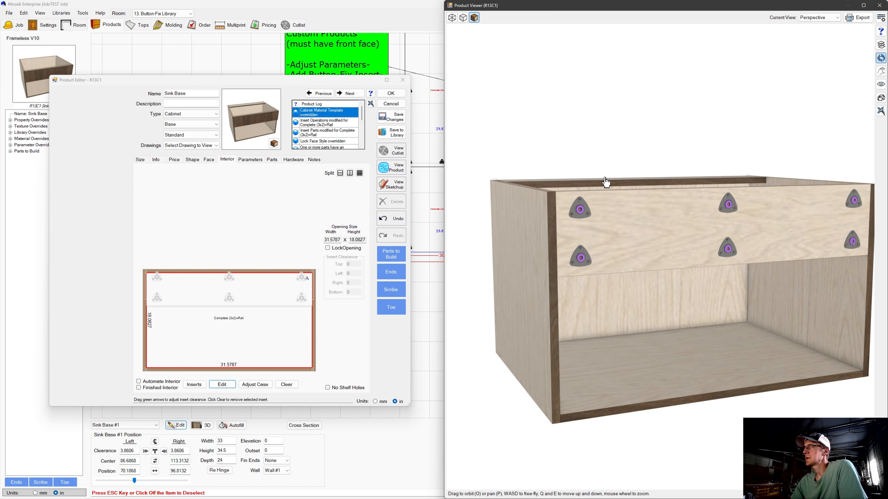
{"action": "left_click_drag", "start_coordinate": [611, 198], "coordinate": [623, 212]}
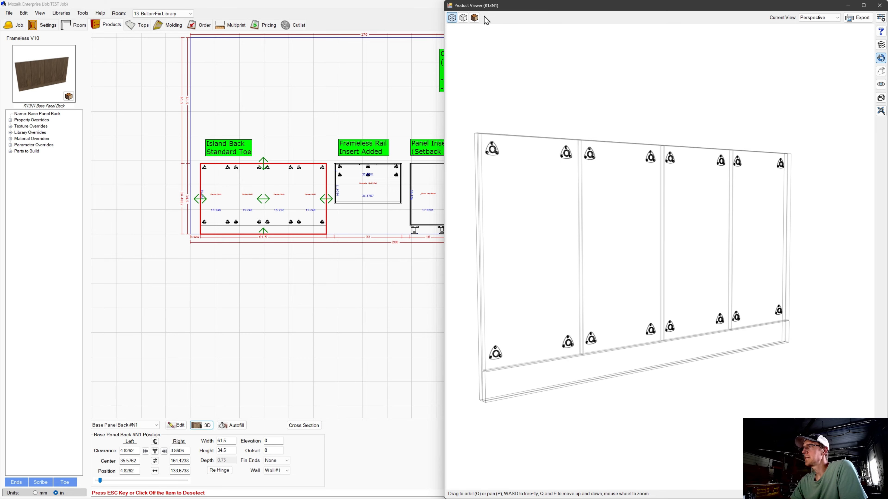
Show the 61.5-inch island Base Panel Back with rendered materials and review its parts list and front face
{"action": "left_click", "coordinate": [477, 21]}
{"action": "left_click_drag", "start_coordinate": [646, 174], "coordinate": [446, 204]}
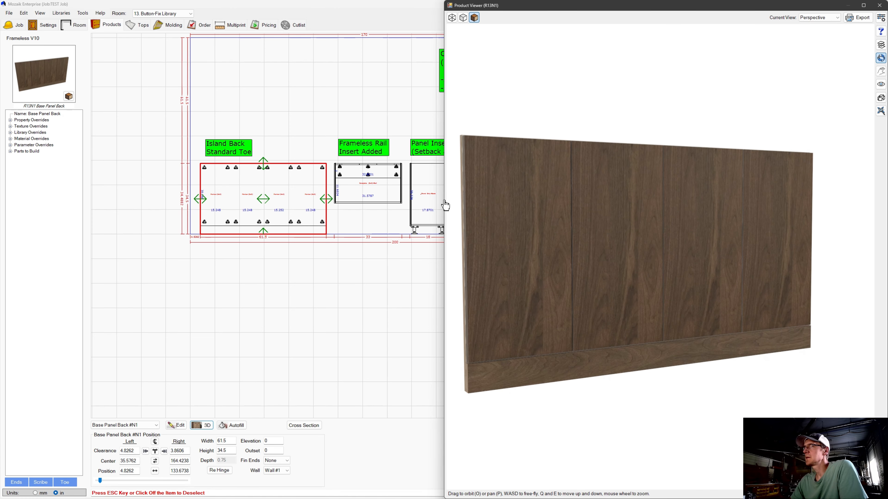
{"action": "left_click", "coordinate": [181, 429]}
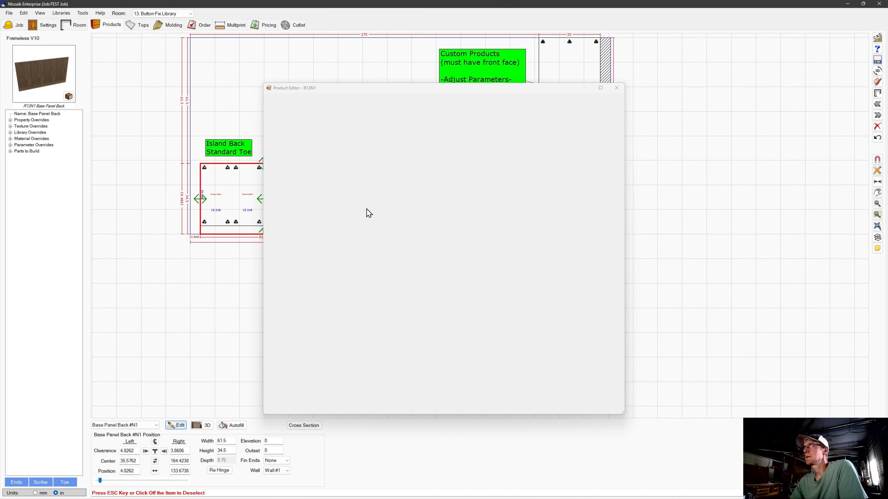
{"action": "left_click_drag", "start_coordinate": [426, 90], "coordinate": [208, 76]}
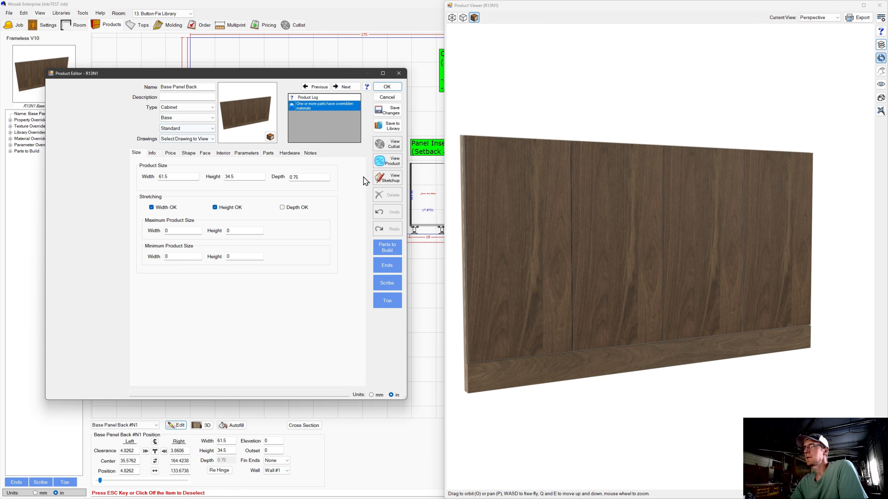
{"action": "left_click", "coordinate": [268, 153]}
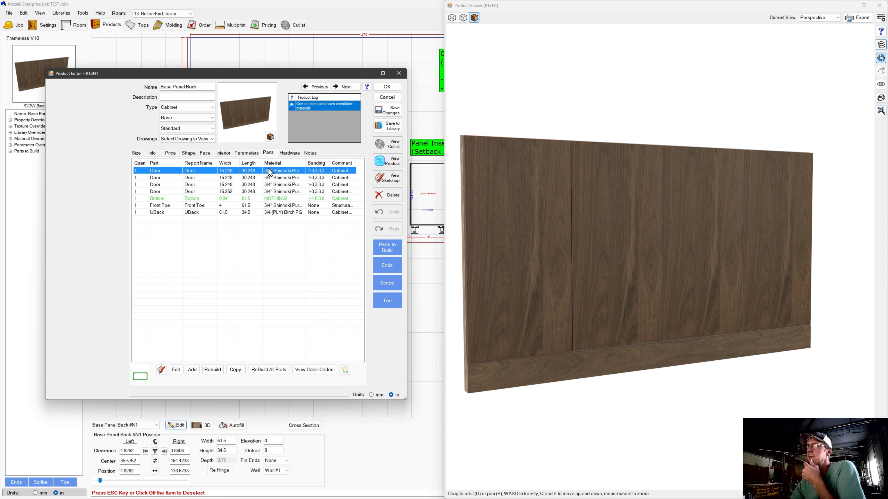
{"action": "left_click_drag", "start_coordinate": [306, 163], "coordinate": [311, 163]}
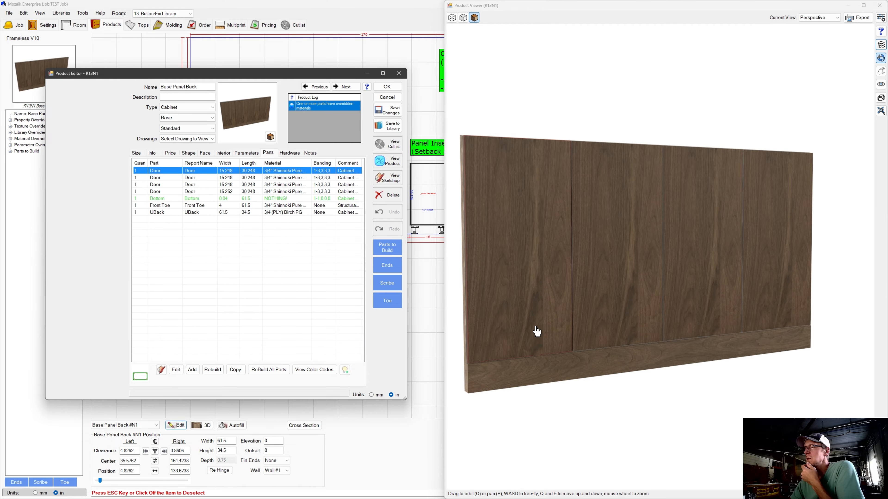
{"action": "left_click_drag", "start_coordinate": [537, 331], "coordinate": [588, 296]}
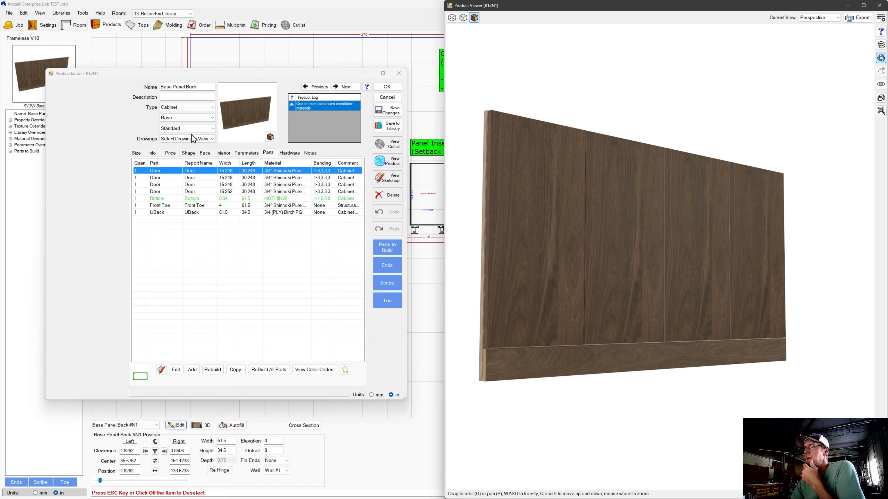
Examine the section split options for the second Marker (2x2) section of the panel back's interior, then close its editor
{"action": "left_click", "coordinate": [220, 154]}
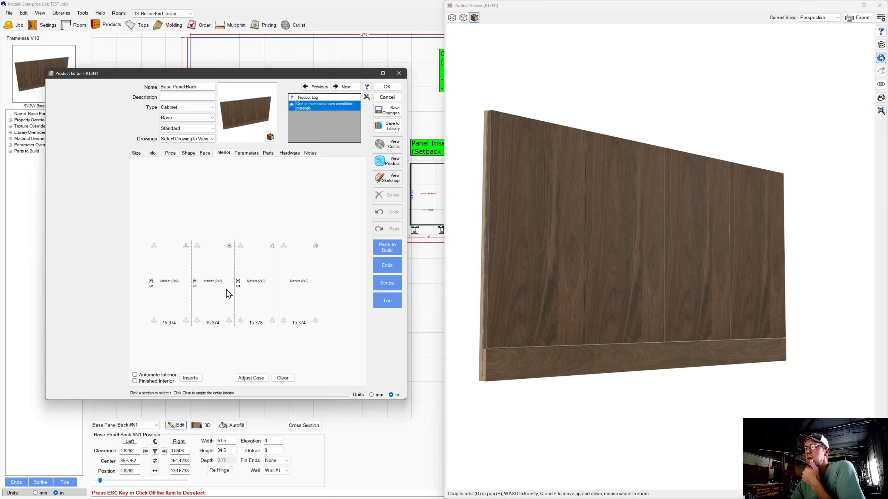
{"action": "left_click", "coordinate": [204, 294]}
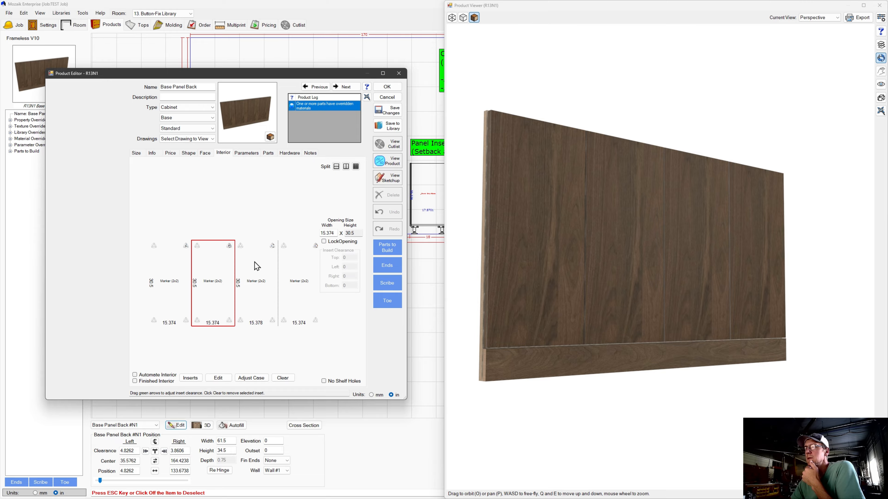
{"action": "left_click", "coordinate": [356, 167]}
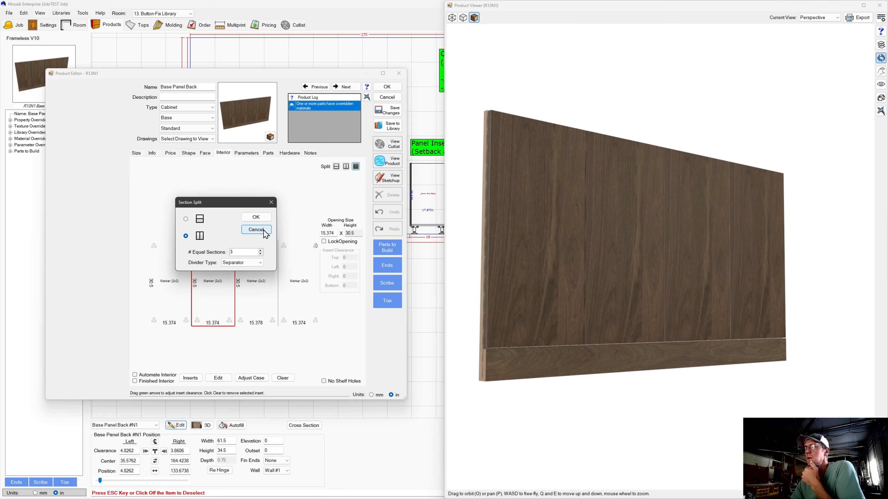
{"action": "left_click", "coordinate": [256, 217]}
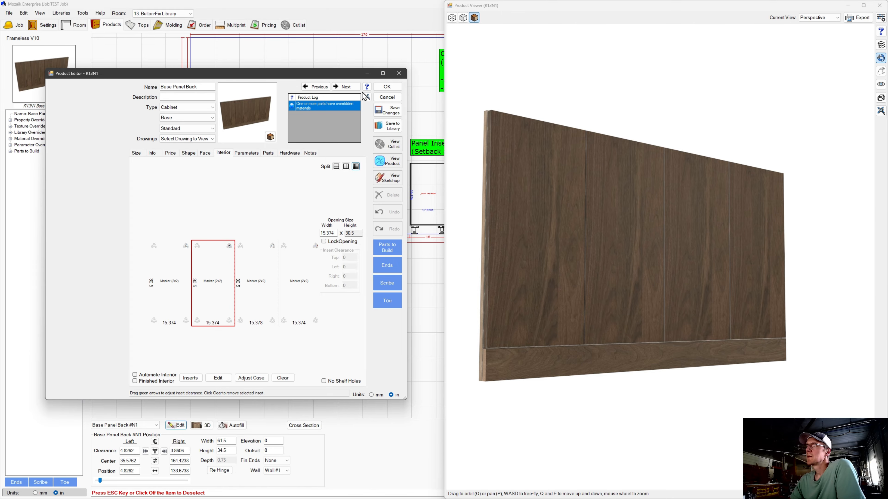
{"action": "left_click", "coordinate": [386, 87]}
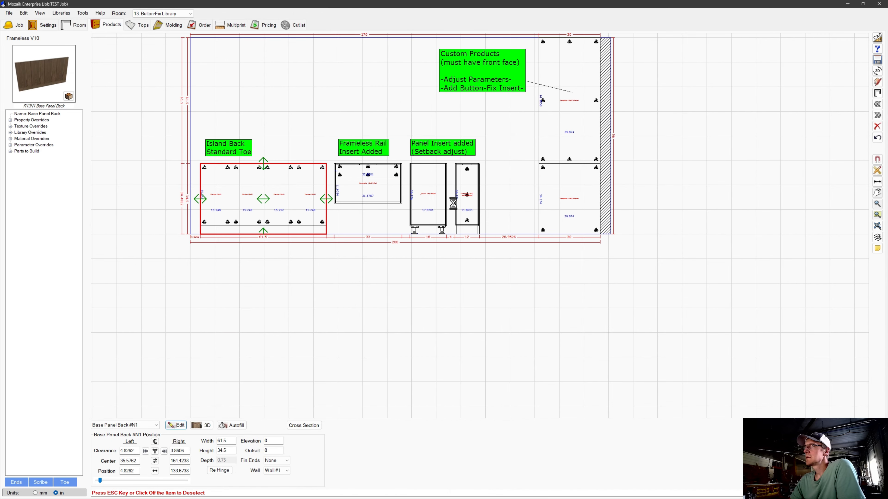
Close the product viewer and switch to the Wall #2 elevation with the Toe=Door island back
{"action": "scroll", "coordinate": [279, 189], "scroll_direction": "up", "scroll_amount": 3}
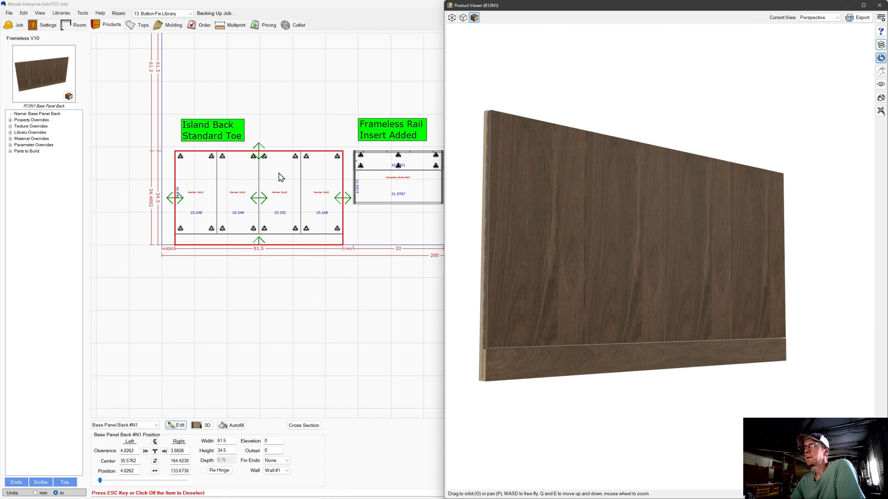
{"action": "scroll", "coordinate": [280, 198], "scroll_direction": "down", "scroll_amount": 4}
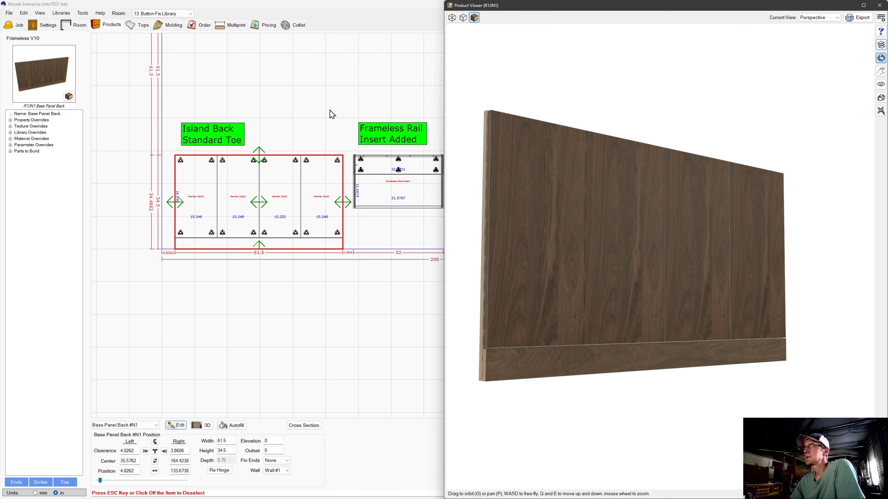
{"action": "middle_click_drag", "start_coordinate": [354, 91], "coordinate": [257, 86]}
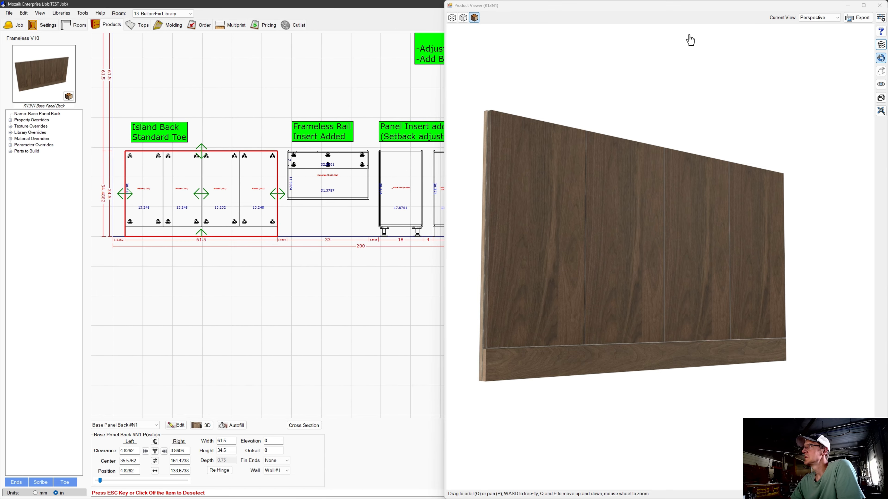
{"action": "left_click", "coordinate": [879, 5]}
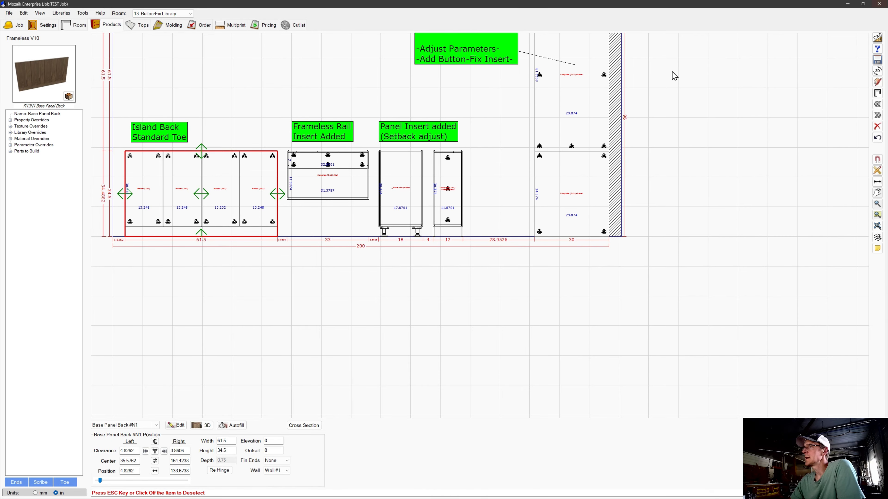
{"action": "left_click", "coordinate": [620, 153]}
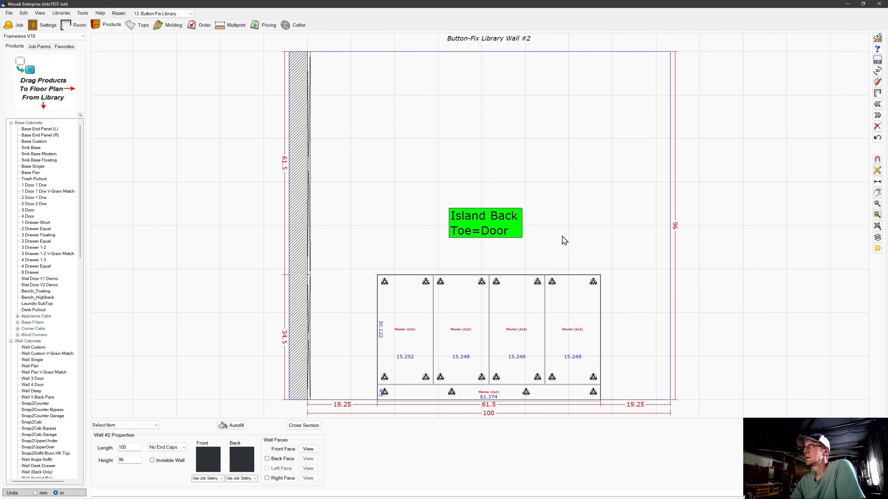
Show the island's Base Panel Back_Door Toe in the product viewer as a wireframe and inspect its face from an angle
{"action": "middle_click_drag", "start_coordinate": [562, 236], "coordinate": [525, 192]}
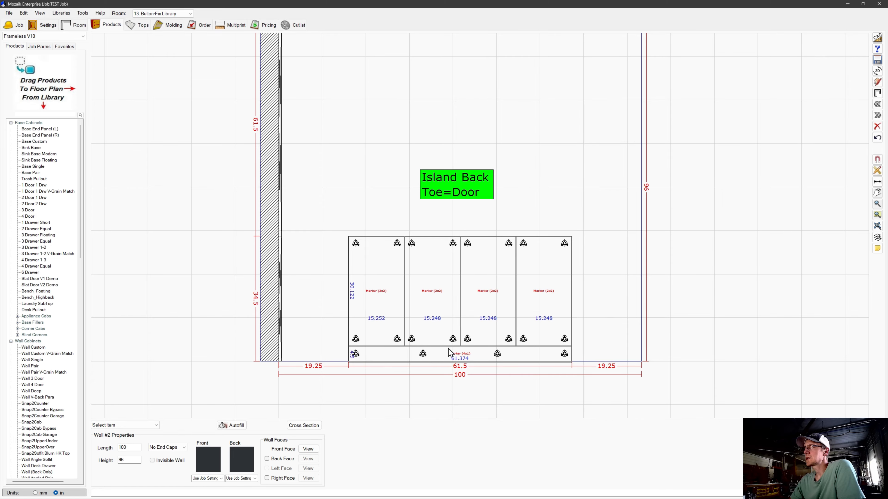
{"action": "left_click", "coordinate": [467, 331]}
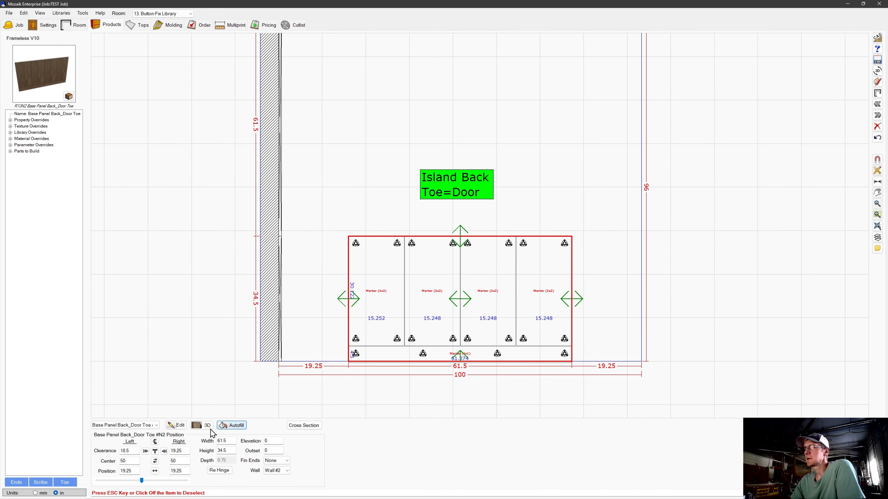
{"action": "left_click", "coordinate": [205, 425]}
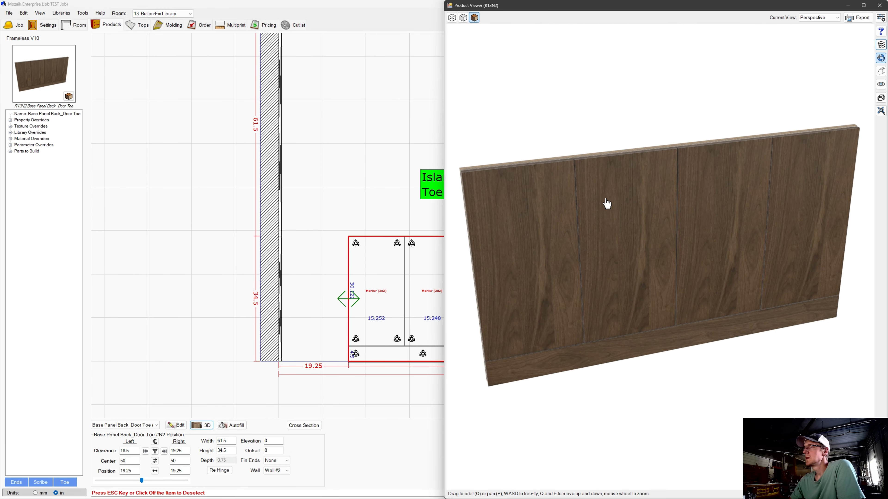
{"action": "left_click", "coordinate": [452, 17]}
{"action": "left_click_drag", "start_coordinate": [616, 242], "coordinate": [678, 164]}
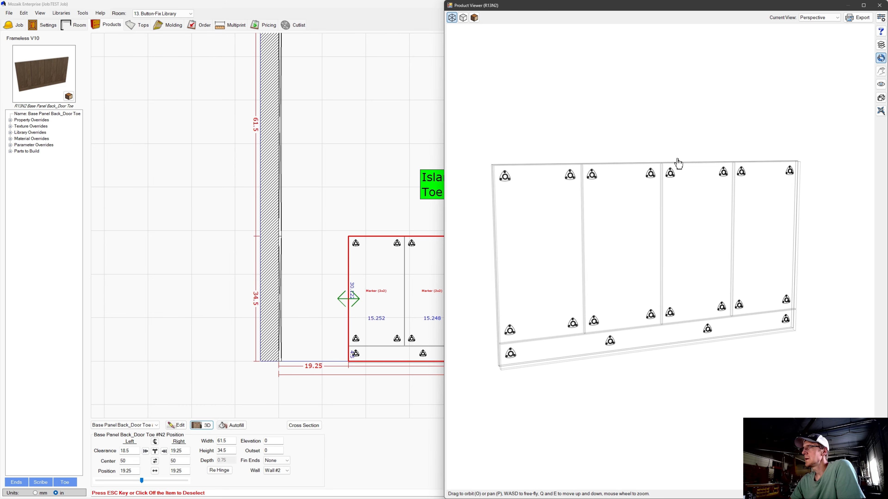
Open the Door Toe panel back for editing and review which parts are selected to build
{"action": "middle_click_drag", "start_coordinate": [372, 183], "coordinate": [185, 160]}
{"action": "left_click", "coordinate": [176, 430]}
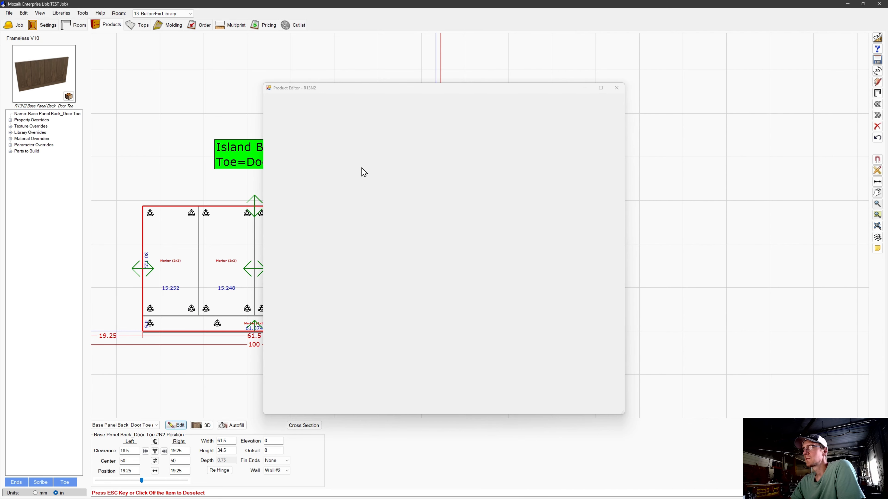
{"action": "left_click_drag", "start_coordinate": [410, 92], "coordinate": [194, 70]}
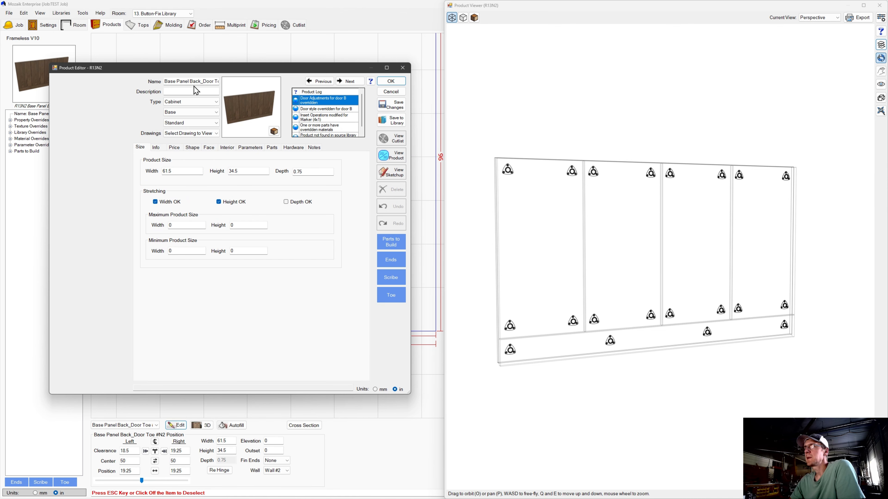
{"action": "left_click", "coordinate": [403, 244]}
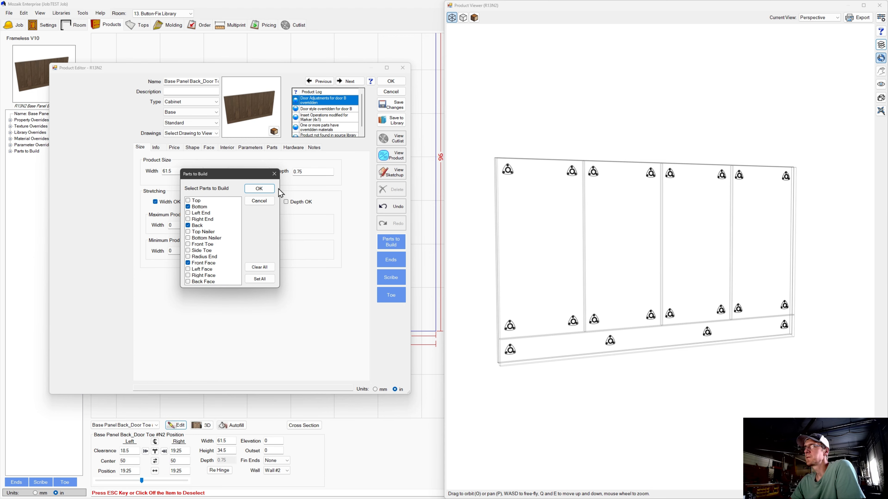
{"action": "left_click", "coordinate": [272, 190]}
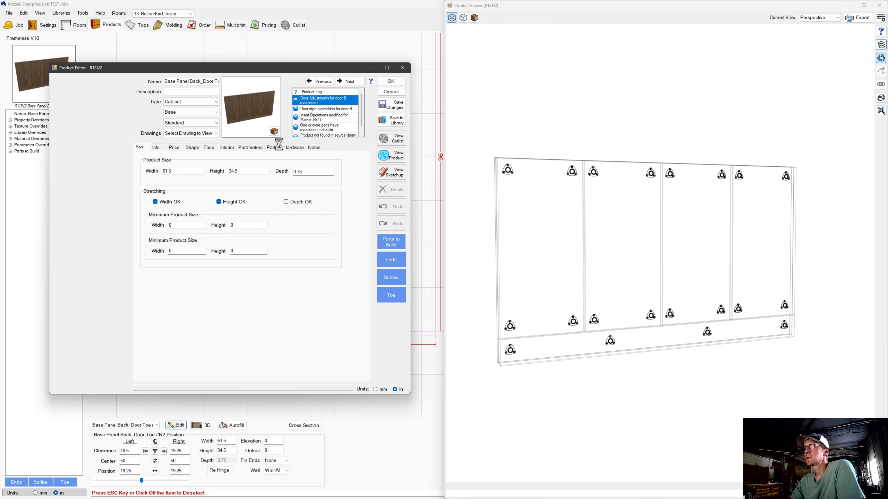
Review the panel back's parts list with the Part column widened, and check its interior marker layout
{"action": "left_click", "coordinate": [272, 147]}
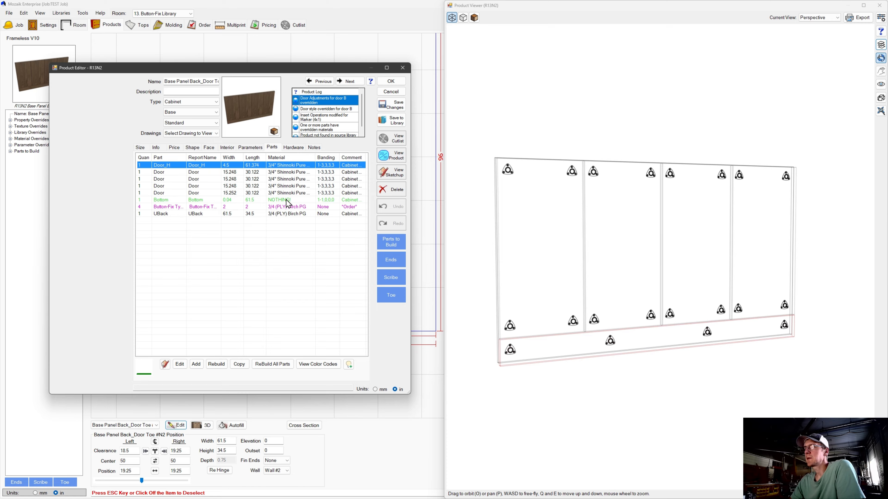
{"action": "left_click_drag", "start_coordinate": [186, 158], "coordinate": [215, 163]}
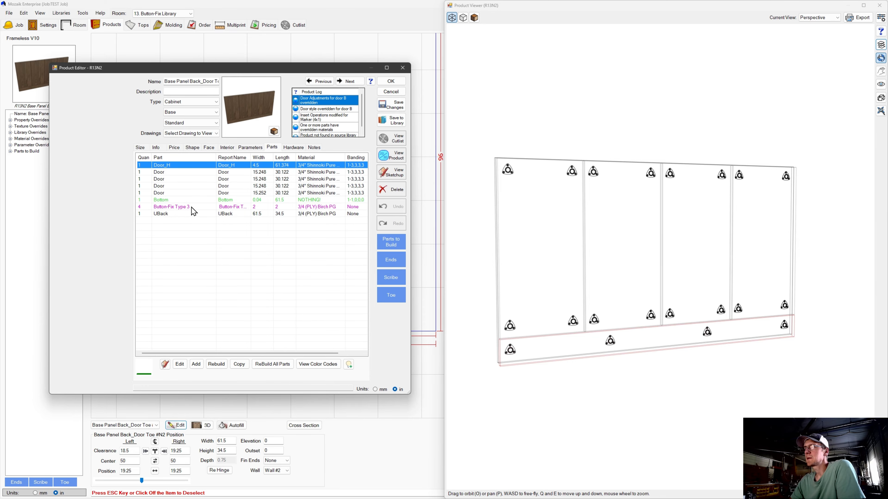
{"action": "left_click", "coordinate": [227, 147]}
{"action": "left_click_drag", "start_coordinate": [556, 355], "coordinate": [616, 343]}
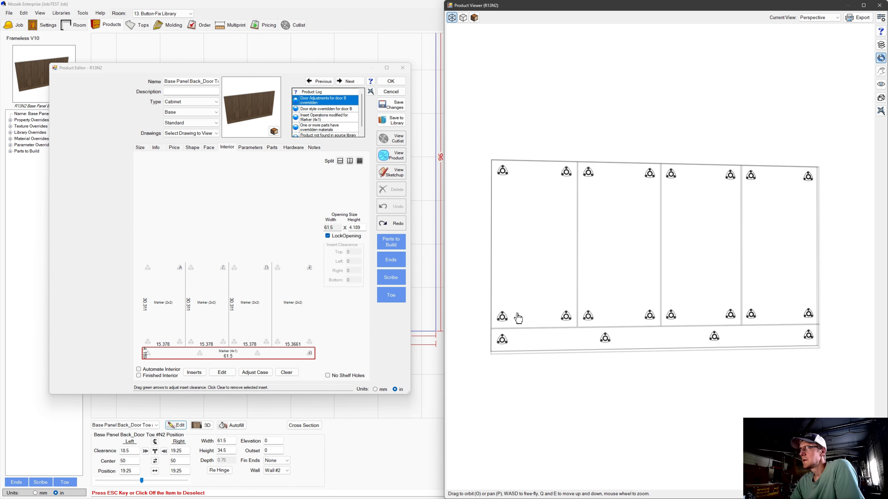
Set the product viewer to the Right view and raise the operation detail to High
{"action": "left_click", "coordinate": [838, 22]}
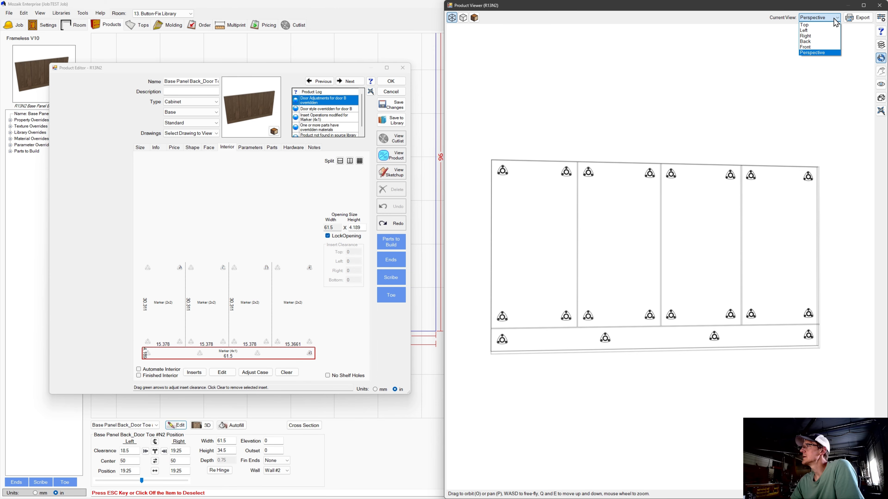
{"action": "left_click", "coordinate": [810, 38]}
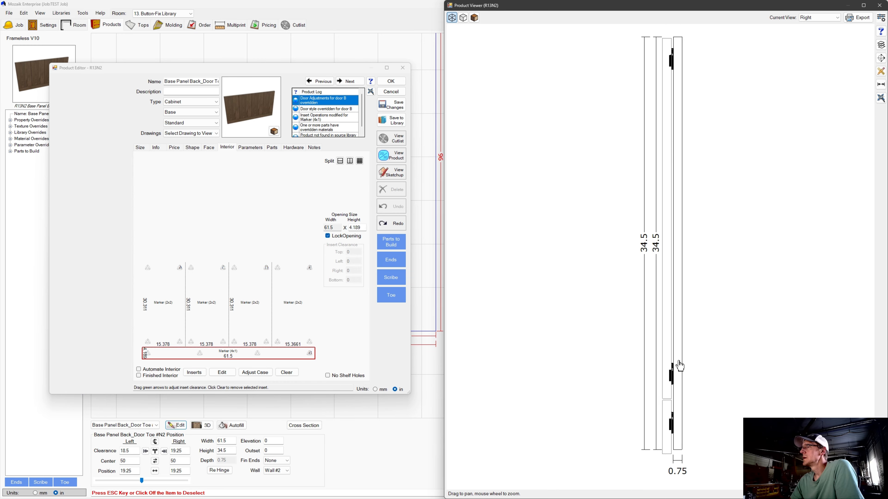
{"action": "scroll", "coordinate": [679, 366], "scroll_direction": "up", "scroll_amount": 2}
{"action": "left_click", "coordinate": [881, 44]}
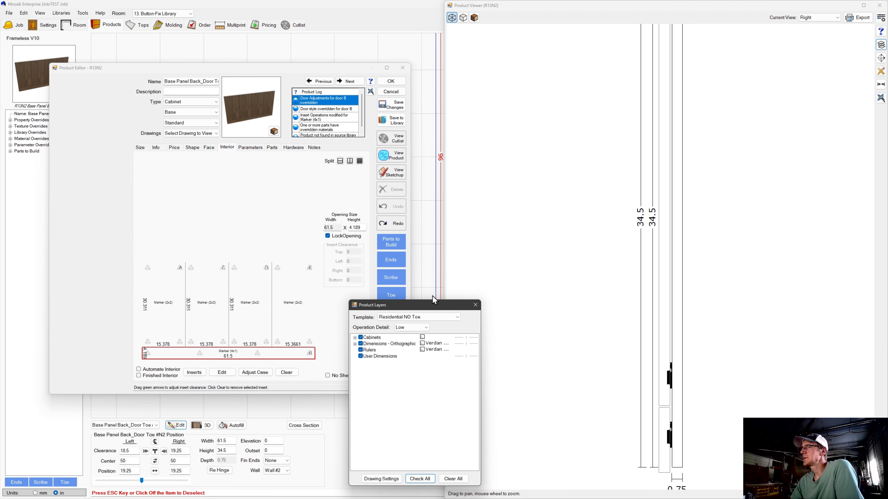
{"action": "left_click", "coordinate": [411, 327]}
{"action": "left_click", "coordinate": [408, 346]}
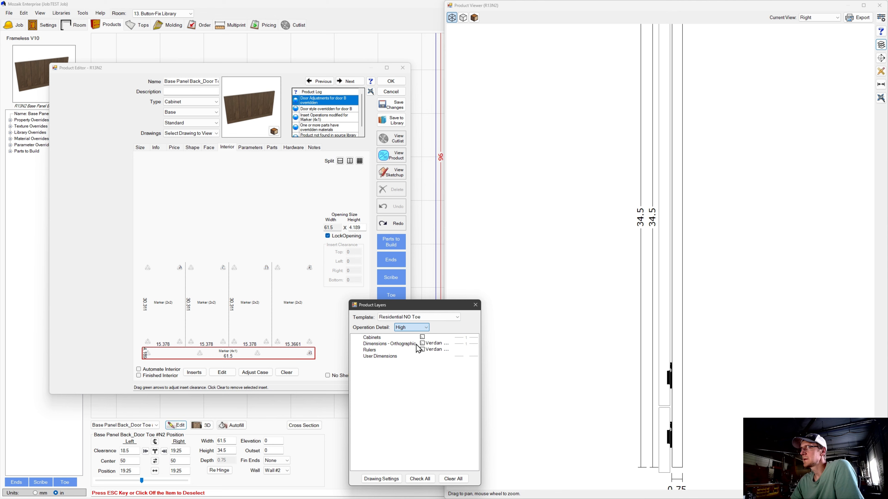
{"action": "left_click_drag", "start_coordinate": [615, 312], "coordinate": [574, 247]}
{"action": "scroll", "coordinate": [635, 346], "scroll_direction": "up", "scroll_amount": 4}
{"action": "left_click", "coordinate": [475, 304]}
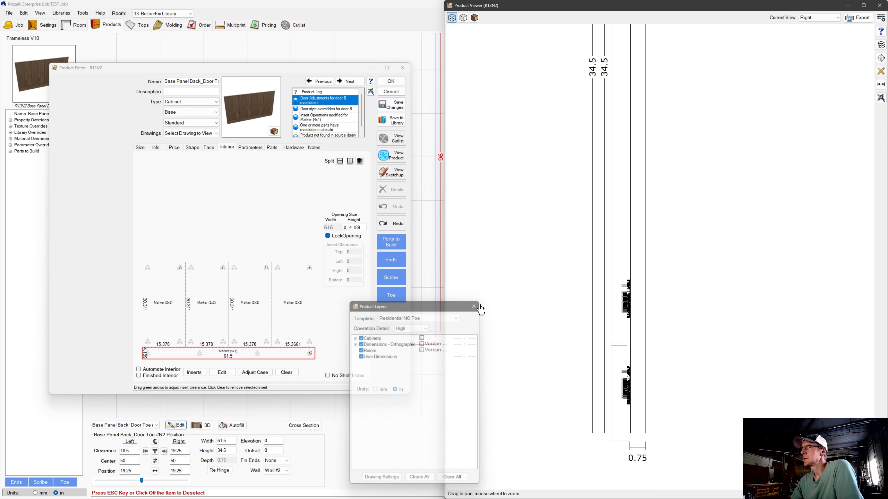
Examine the Button-Fix fittings in side view where the doors and toe panel meet the panel back
{"action": "scroll", "coordinate": [619, 359], "scroll_direction": "up", "scroll_amount": 2}
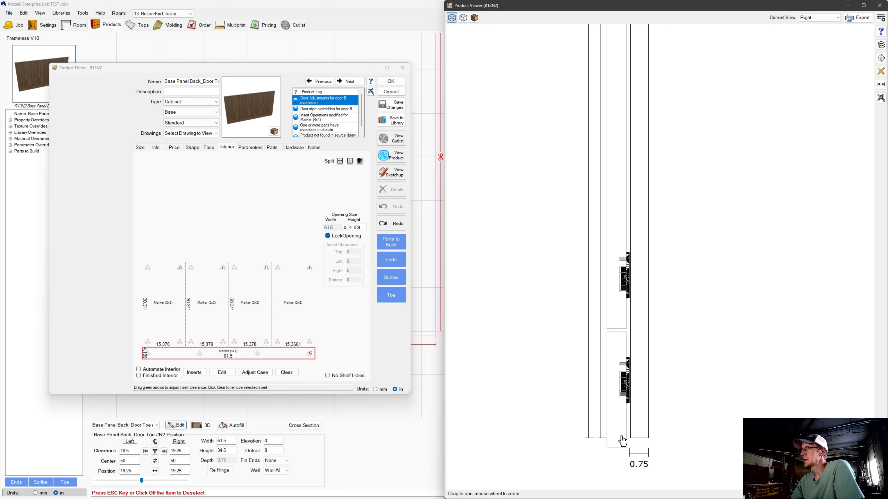
{"action": "scroll", "coordinate": [625, 376], "scroll_direction": "up", "scroll_amount": 3}
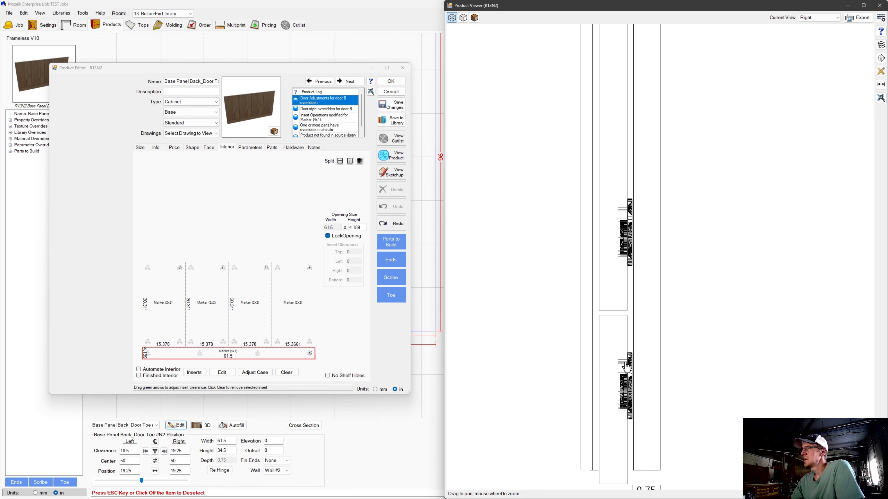
{"action": "scroll", "coordinate": [609, 371], "scroll_direction": "up", "scroll_amount": 4}
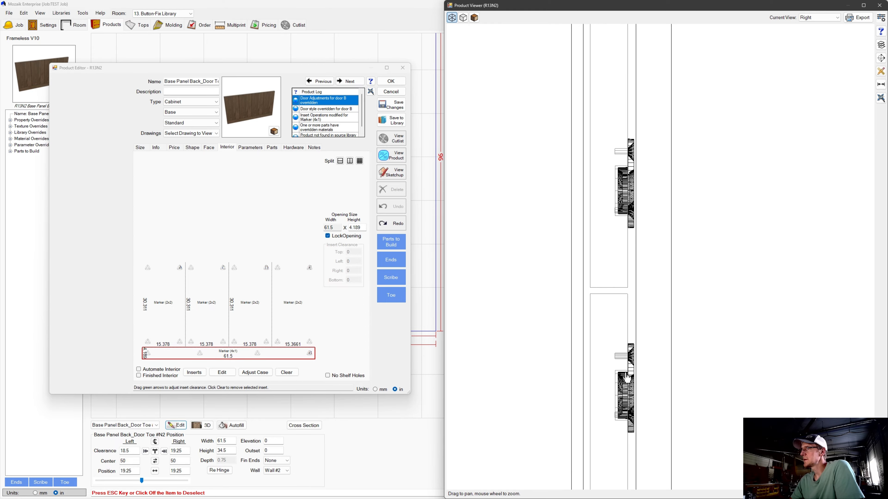
{"action": "scroll", "coordinate": [614, 374], "scroll_direction": "down", "scroll_amount": 3}
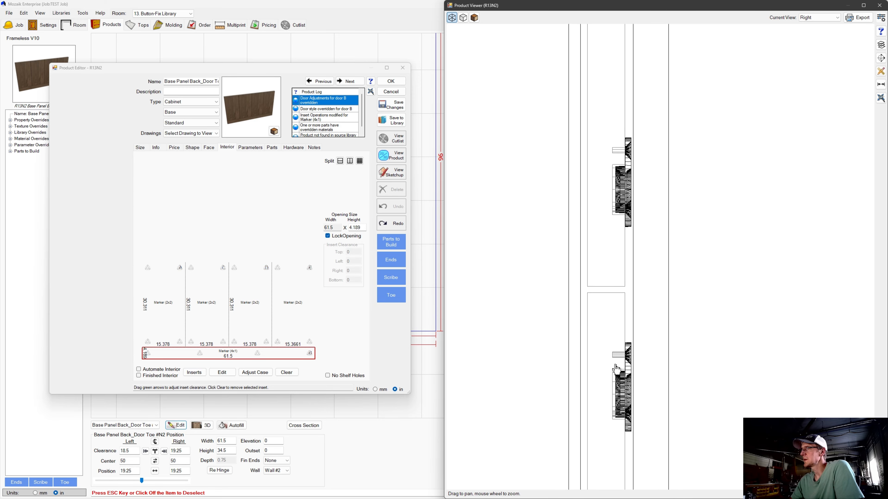
{"action": "scroll", "coordinate": [617, 379], "scroll_direction": "down", "scroll_amount": 3}
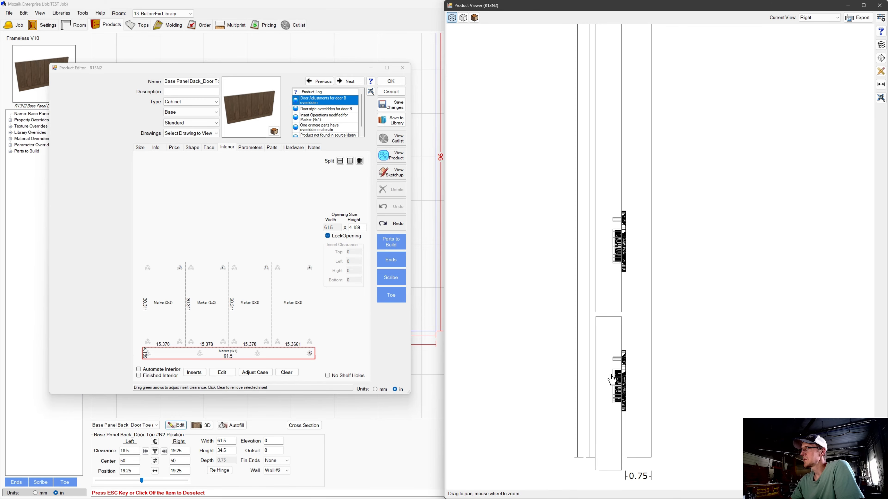
{"action": "scroll", "coordinate": [615, 379], "scroll_direction": "up", "scroll_amount": 2}
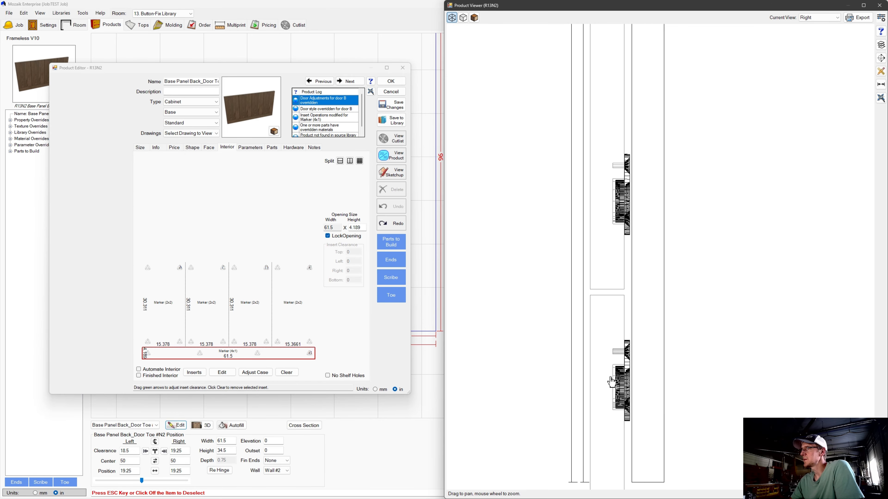
{"action": "scroll", "coordinate": [620, 347], "scroll_direction": "down", "scroll_amount": 3}
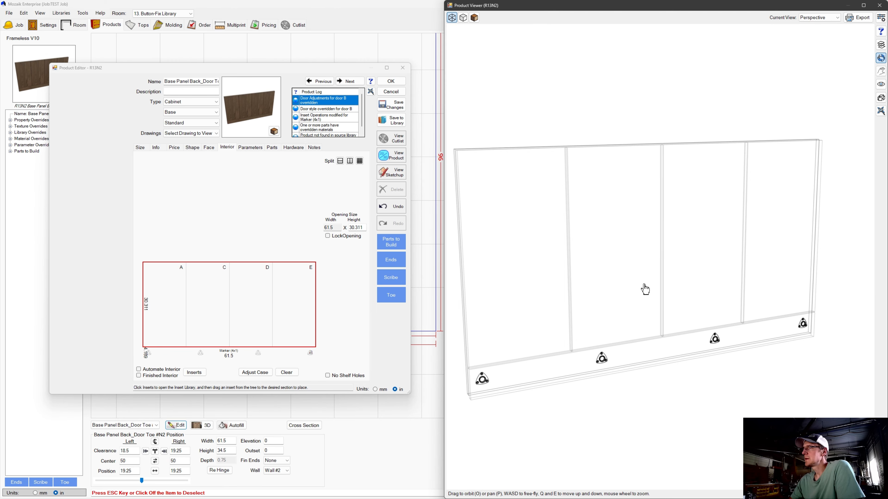
Place a Marker (2x2) insert from the RETRO Button-Fix Type 3 library in the empty upper interior section
{"action": "left_click_drag", "start_coordinate": [644, 289], "coordinate": [633, 260]}
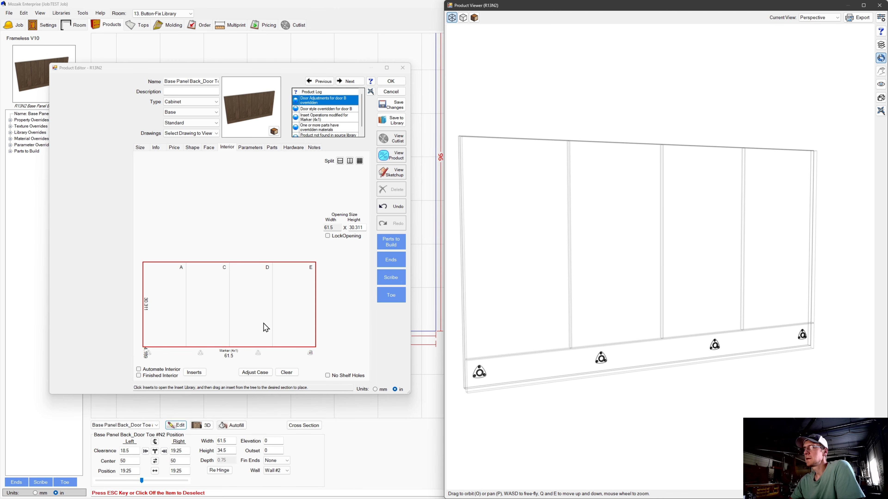
{"action": "left_click", "coordinate": [202, 372]}
{"action": "double_click", "coordinate": [113, 243]}
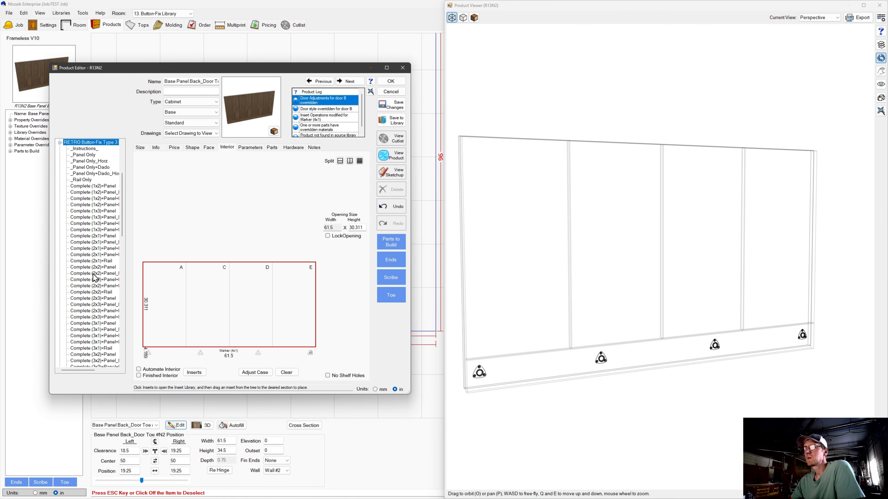
{"action": "scroll", "coordinate": [93, 290], "scroll_direction": "down", "scroll_amount": 12}
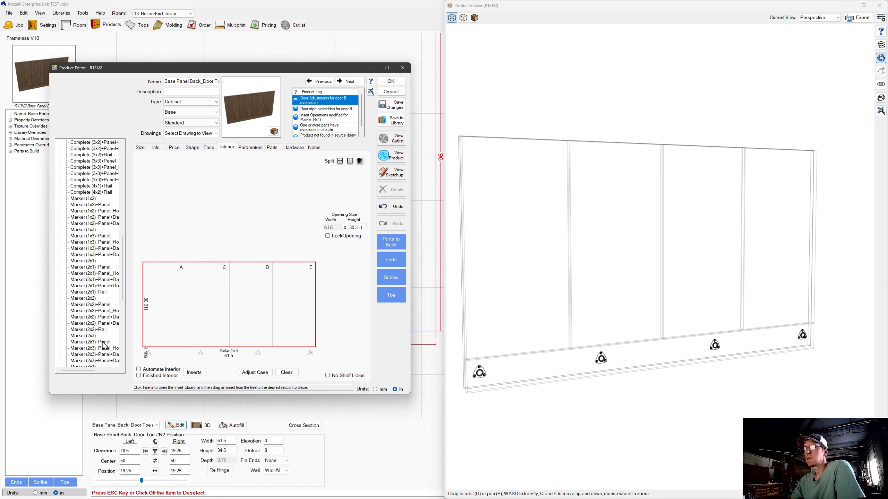
{"action": "left_click", "coordinate": [92, 298]}
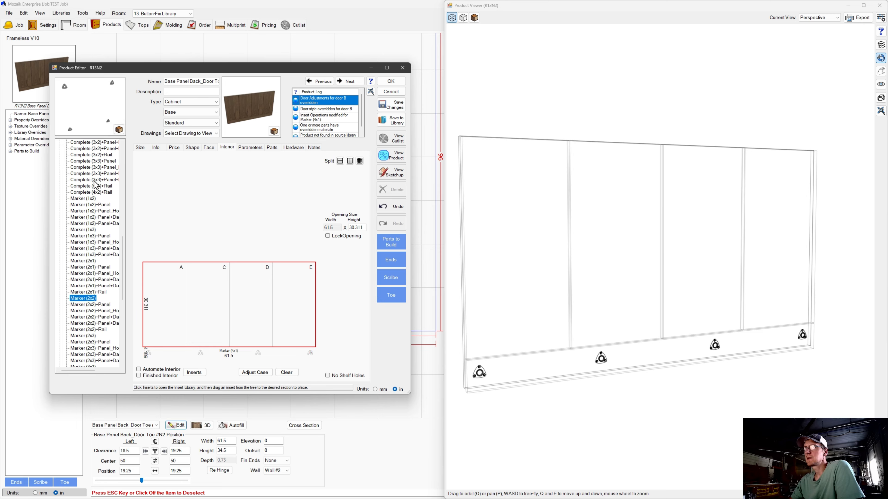
{"action": "mouse_move", "coordinate": [81, 120]}
{"action": "left_mouse_down"}
{"action": "mouse_move", "coordinate": [215, 258]}
{"action": "mouse_move", "coordinate": [232, 295]}
{"action": "mouse_move", "coordinate": [172, 286]}
{"action": "left_mouse_up"}
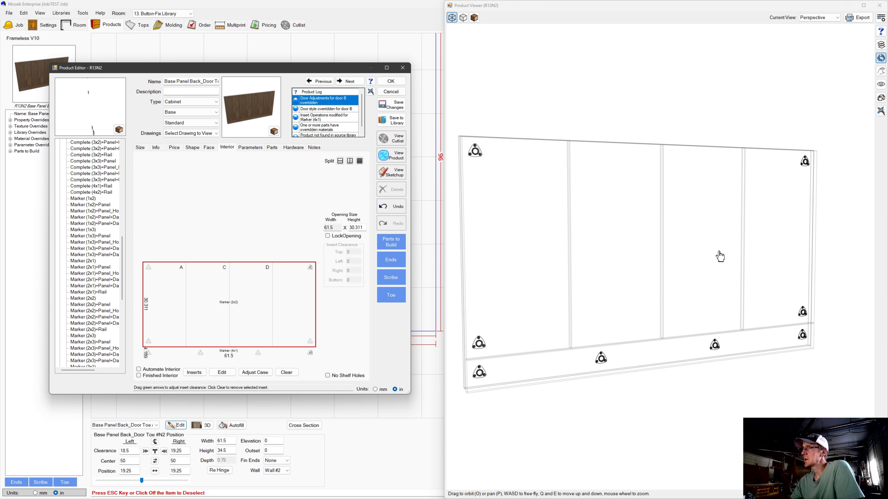
Split the upper Marker (2x2) section vertically into 4 equal sections with Separator dividers
{"action": "left_click_drag", "start_coordinate": [720, 256], "coordinate": [590, 252]}
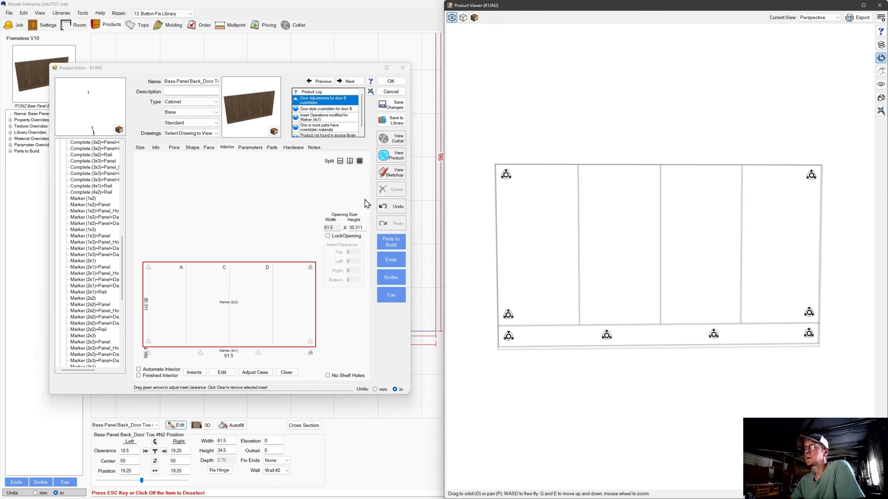
{"action": "left_click", "coordinate": [359, 161]}
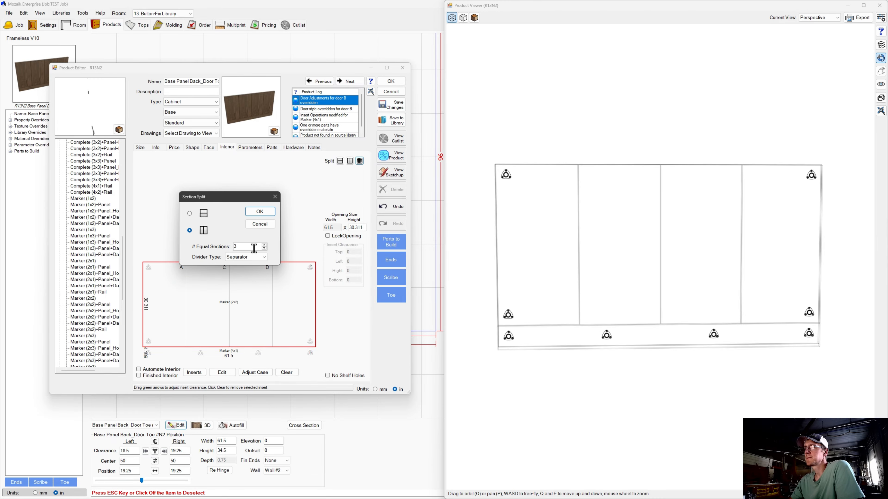
{"action": "left_click", "coordinate": [265, 260]}
{"action": "left_click", "coordinate": [265, 260]}
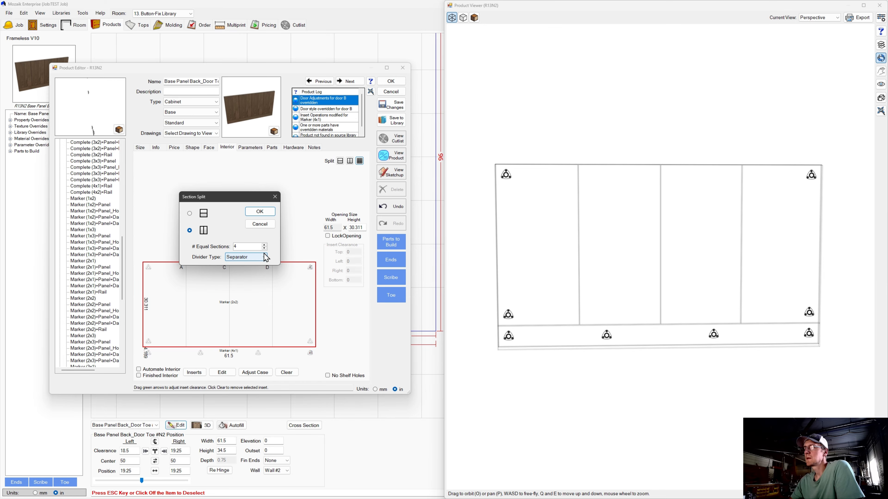
{"action": "left_click", "coordinate": [266, 212]}
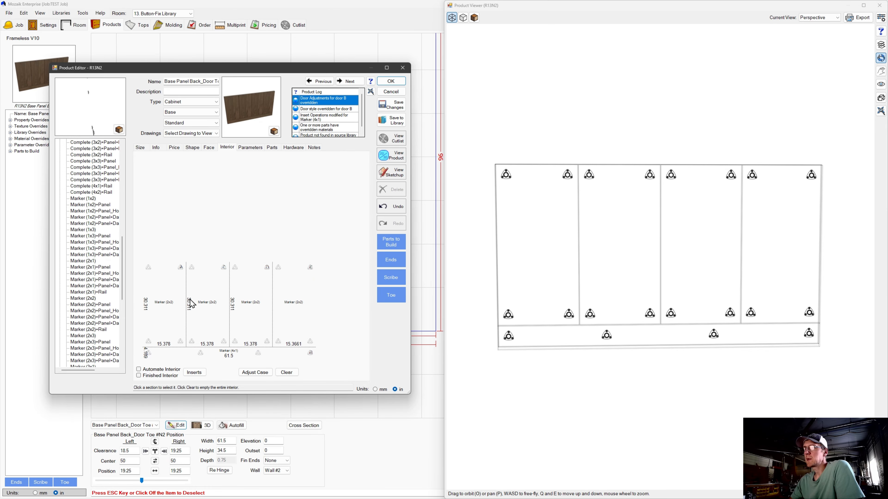
Lock the first interior separator to the Center of the face split
{"action": "left_click", "coordinate": [187, 307]}
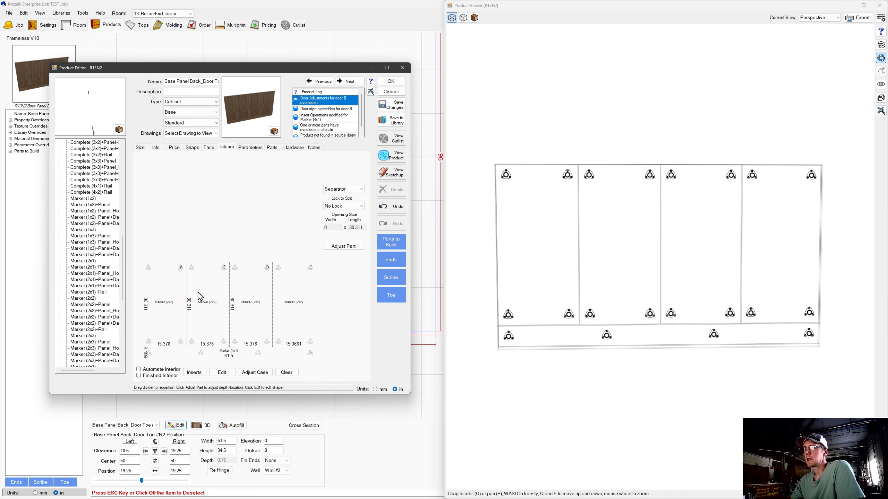
{"action": "left_click", "coordinate": [370, 194]}
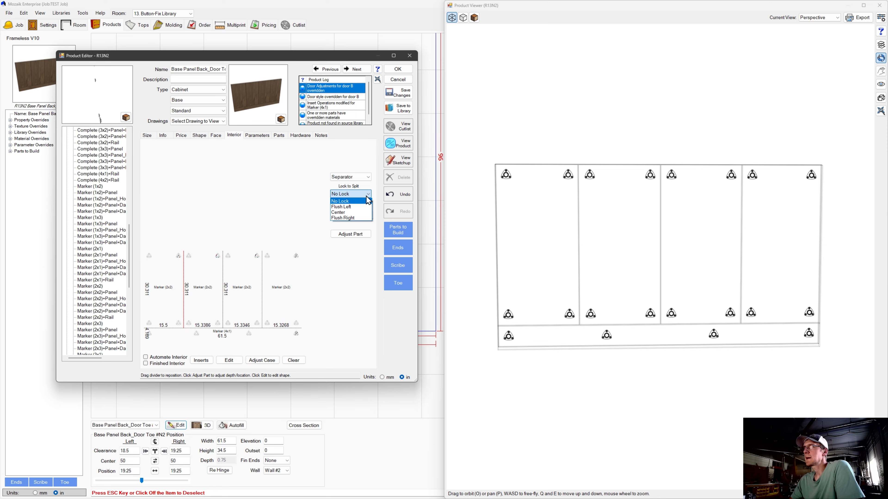
{"action": "left_click", "coordinate": [349, 212]}
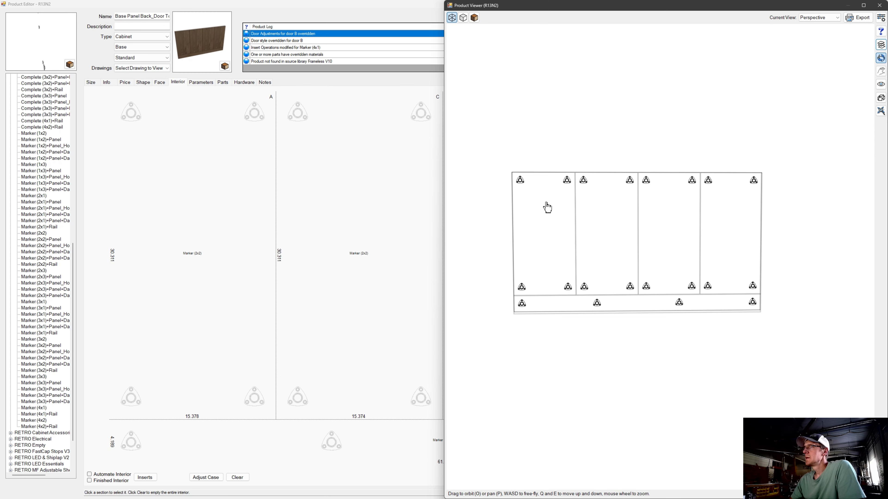
Examine the island back panel's Button-Fix markers in wireframe and its doors and toe in the textured view
{"action": "scroll", "coordinate": [547, 208], "scroll_direction": "up", "scroll_amount": 3}
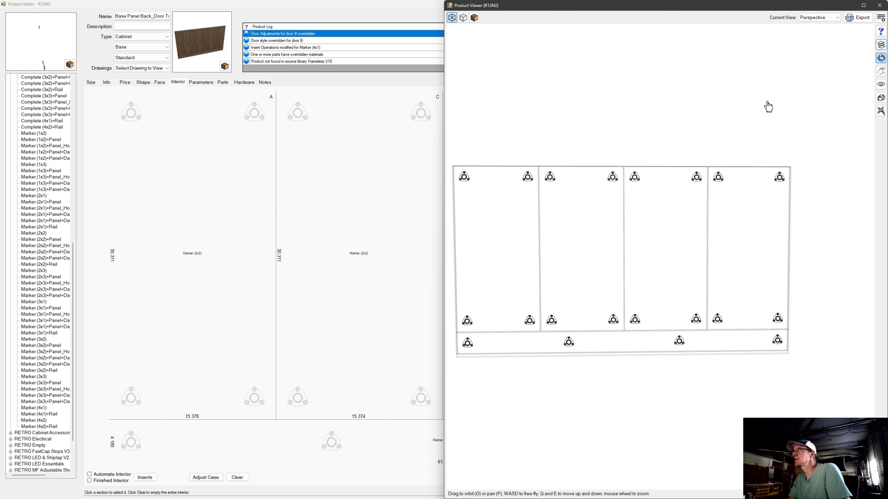
{"action": "left_click", "coordinate": [474, 17]}
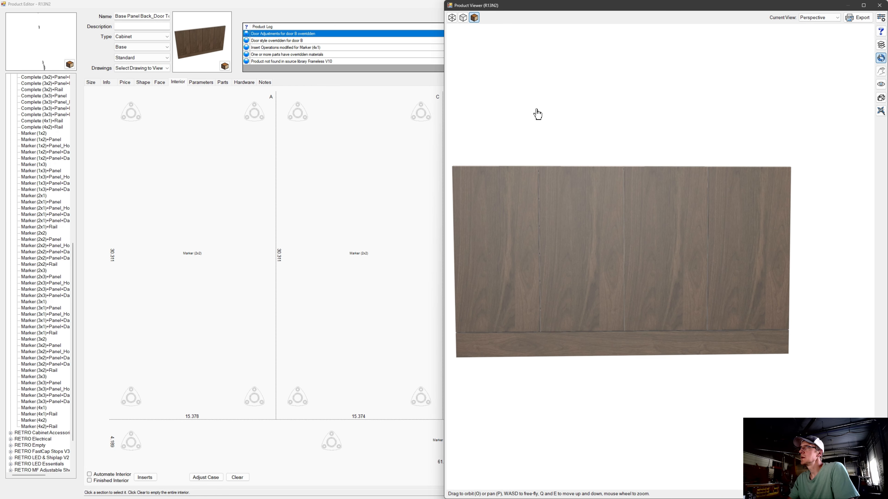
{"action": "scroll", "coordinate": [549, 118], "scroll_direction": "down", "scroll_amount": 3}
{"action": "left_click_drag", "start_coordinate": [583, 153], "coordinate": [622, 278]}
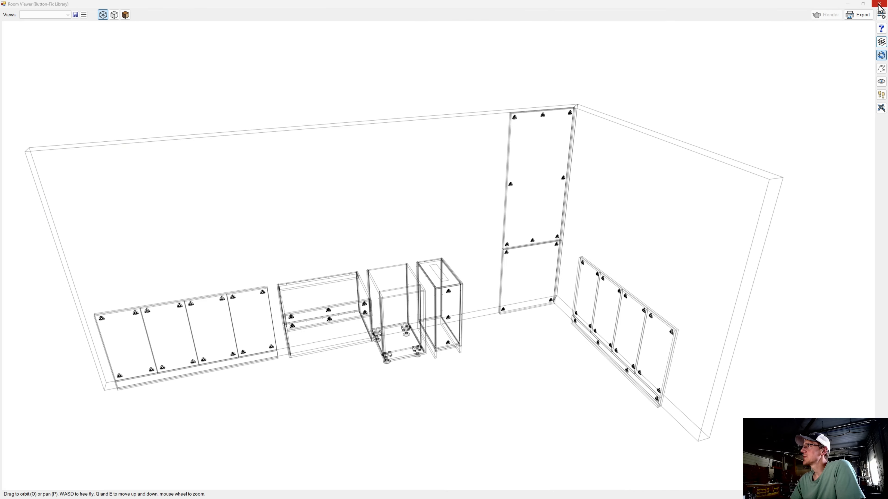
Close the room's 3D view and open the Wall #1 elevation
{"action": "left_click", "coordinate": [879, 4]}
{"action": "left_click", "coordinate": [666, 111]}
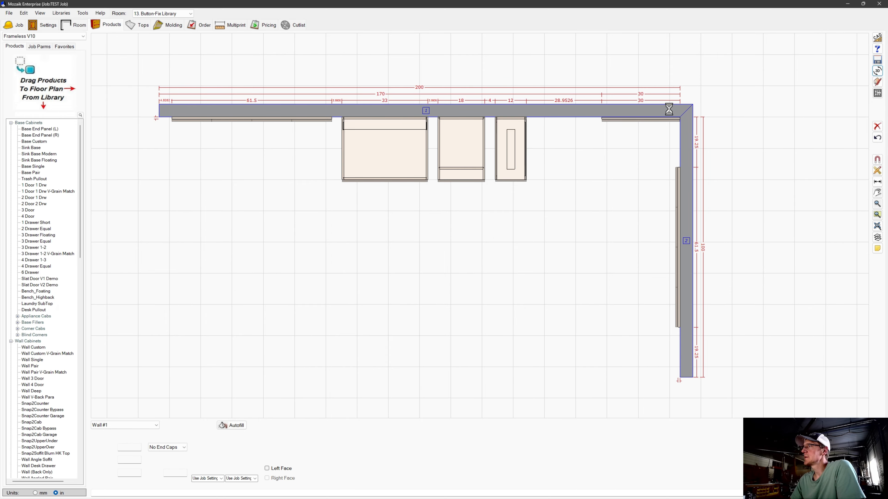
{"action": "left_click", "coordinate": [877, 95]}
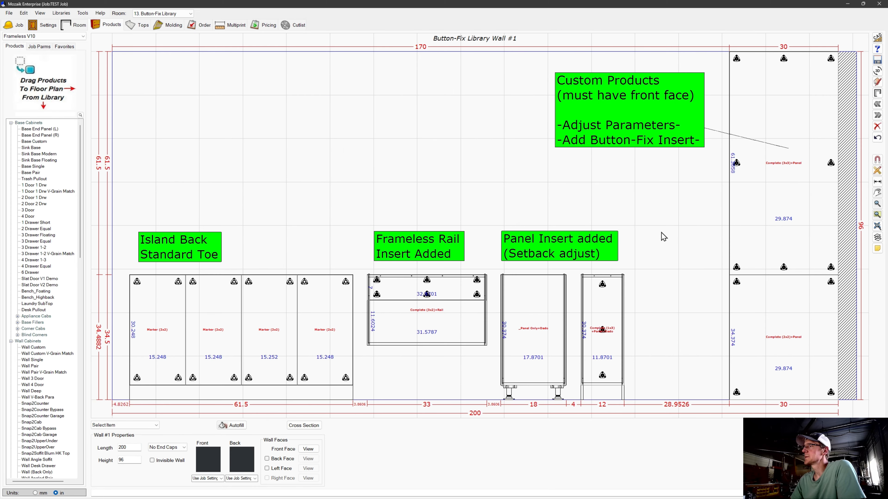
Open the Button-Fix Base Panel for editing and review its face, interior, parts to build, parameter overrides and parts list
{"action": "middle_click_drag", "start_coordinate": [688, 228], "coordinate": [616, 195]}
{"action": "left_click", "coordinate": [672, 274]}
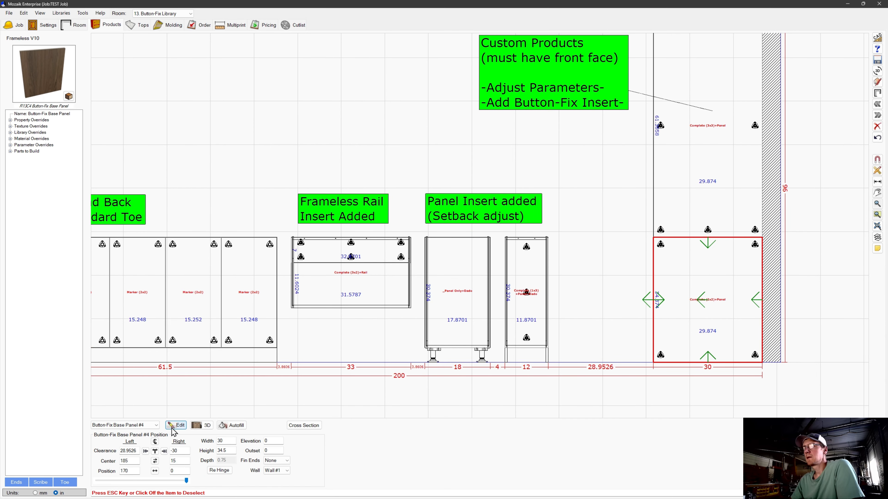
{"action": "left_click", "coordinate": [179, 428]}
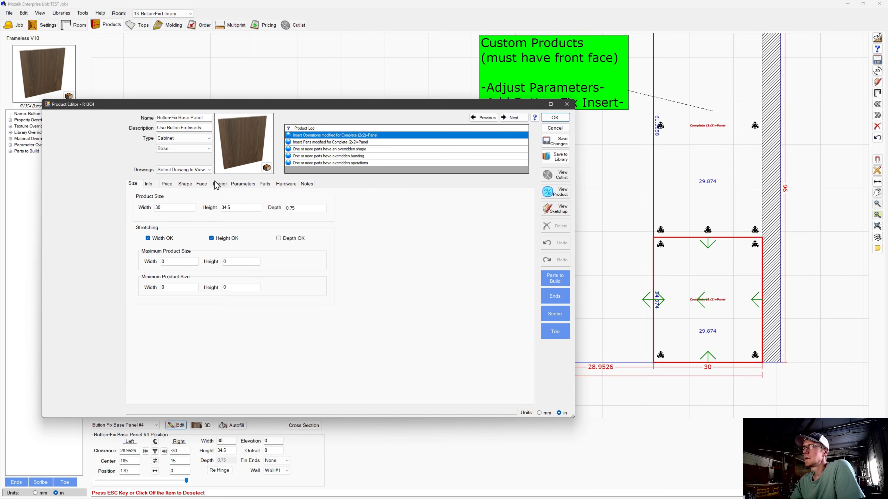
{"action": "left_click", "coordinate": [202, 183]}
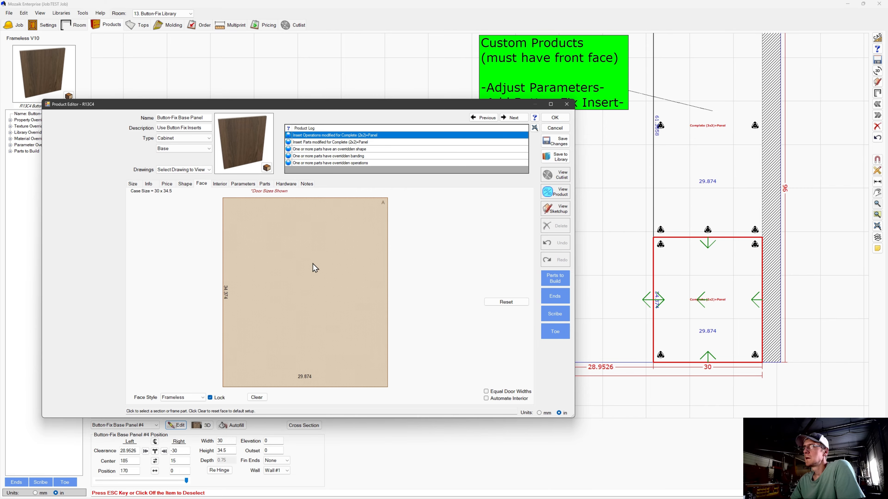
{"action": "left_click", "coordinate": [226, 184]}
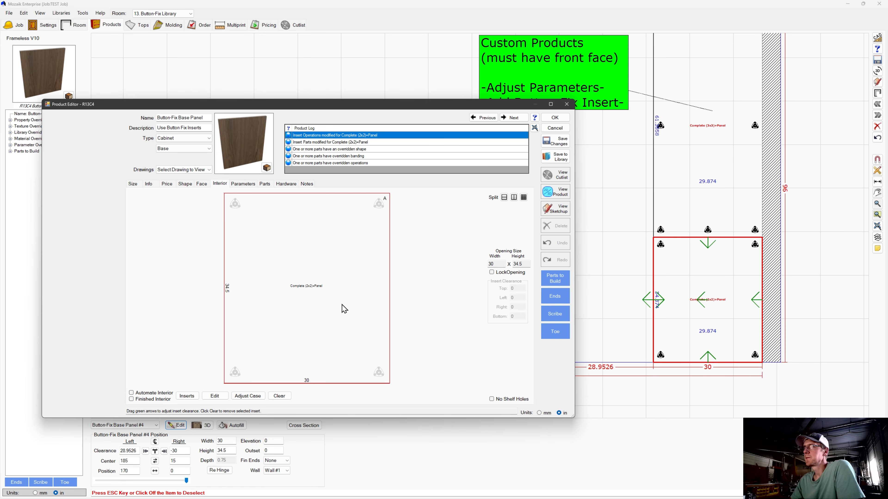
{"action": "left_click", "coordinate": [551, 282]}
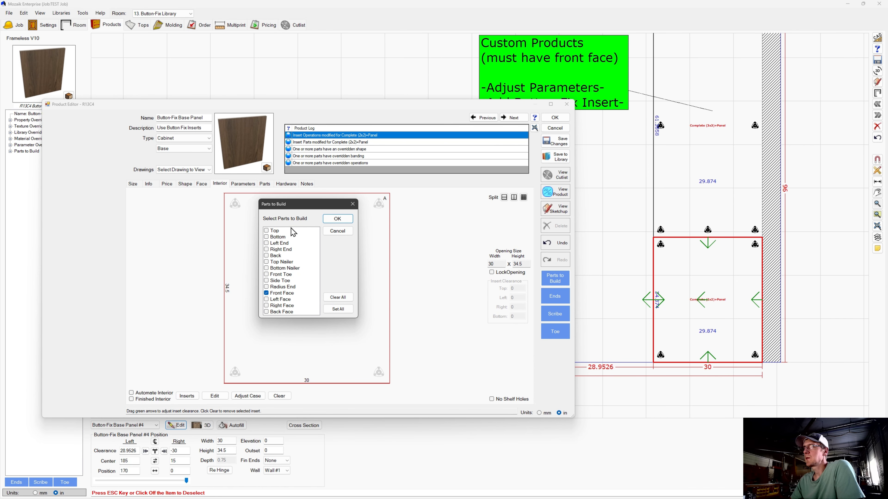
{"action": "left_click", "coordinate": [340, 220]}
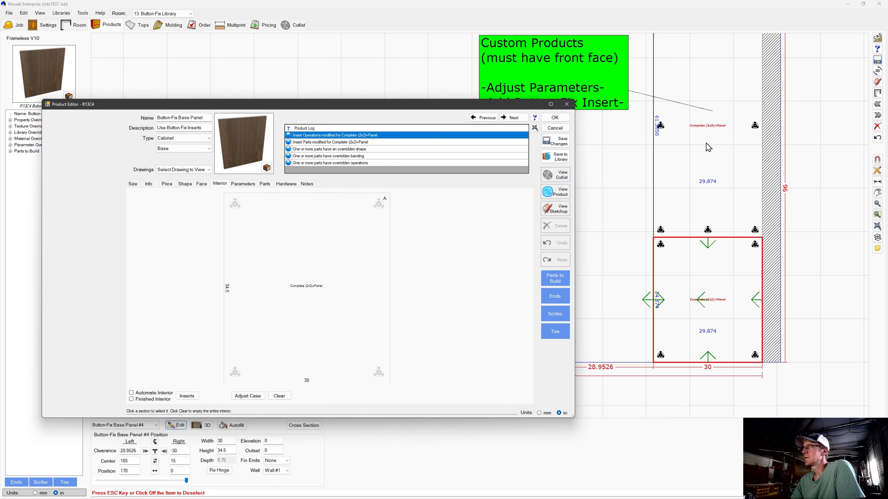
{"action": "left_click", "coordinate": [243, 183]}
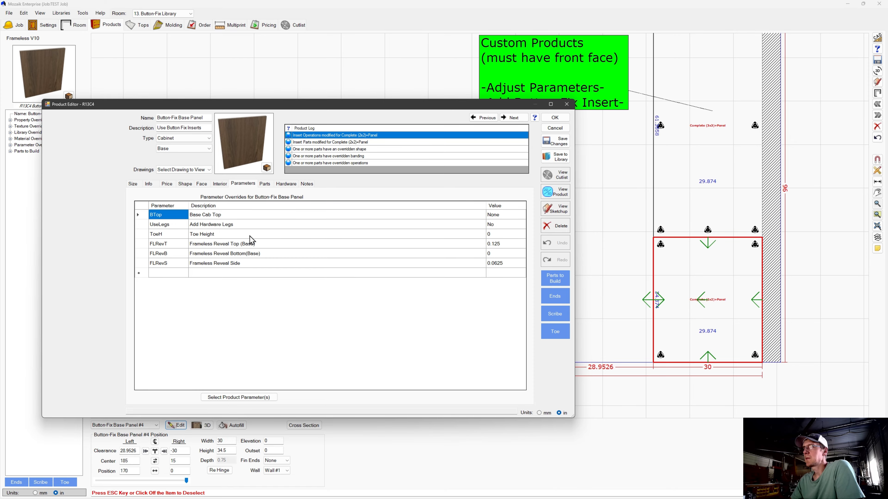
{"action": "left_click", "coordinate": [265, 184]}
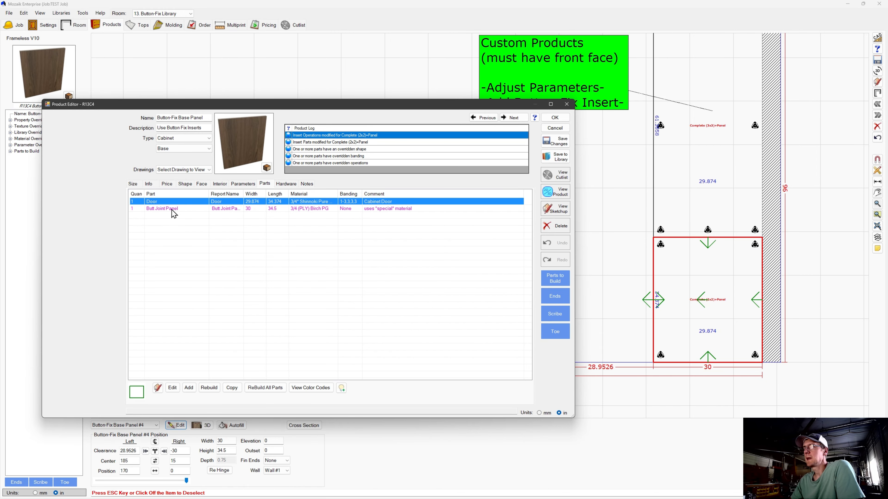
Clear the Complete (2x2)+Panel insert from the base panel's interior and accept the edit
{"action": "left_click", "coordinate": [219, 183]}
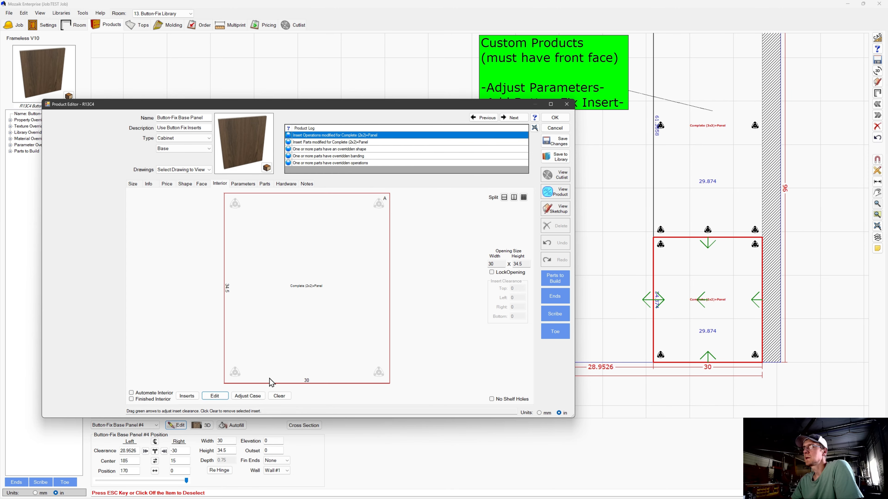
{"action": "left_click", "coordinate": [279, 395]}
{"action": "left_click", "coordinate": [555, 117]}
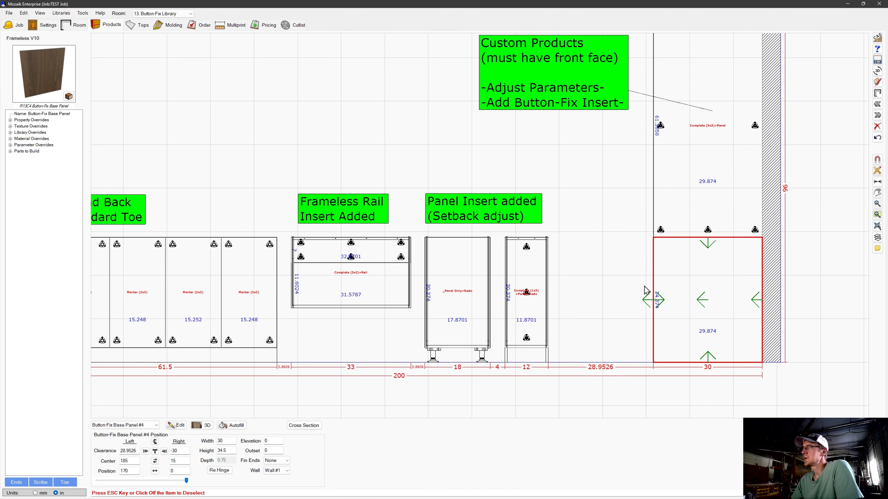
Inspect the base panel without its insert in 3D, and close the view
{"action": "left_click", "coordinate": [202, 425]}
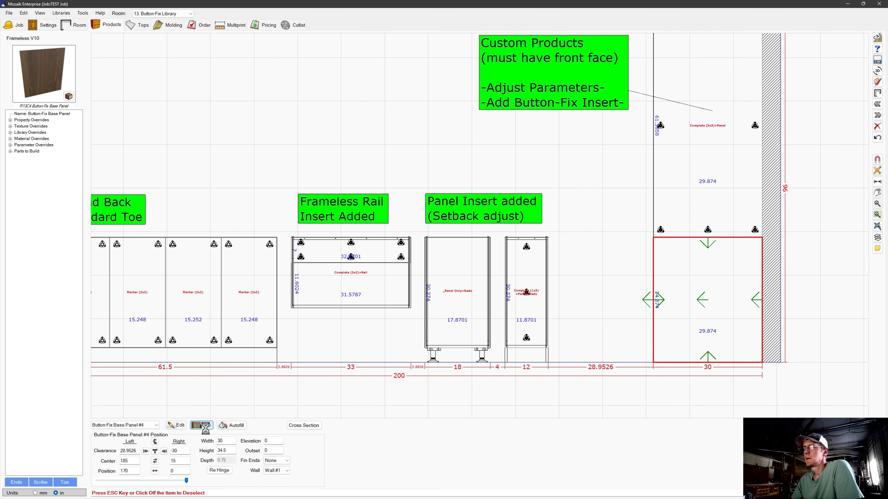
{"action": "mouse_move", "coordinate": [661, 186]}
{"action": "left_mouse_down"}
{"action": "mouse_move", "coordinate": [738, 181]}
{"action": "mouse_move", "coordinate": [668, 179]}
{"action": "left_mouse_up"}
{"action": "left_click", "coordinate": [879, 6]}
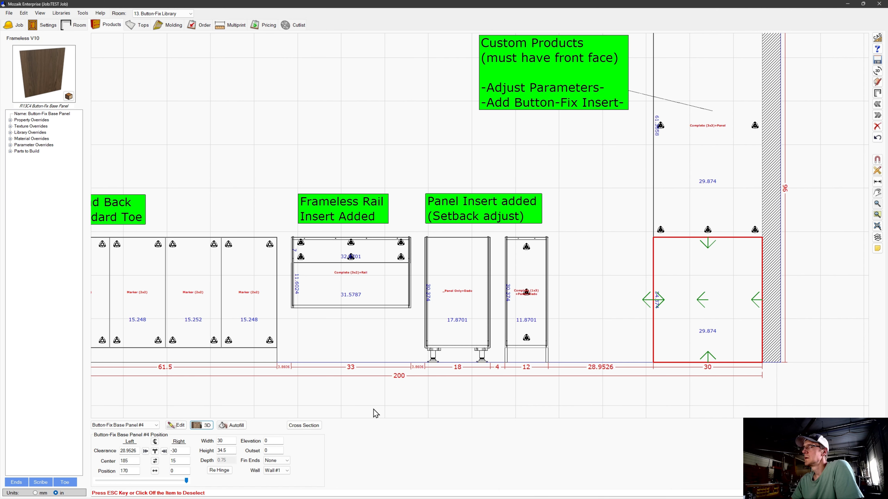
Open the base panel's interior for editing and expand the RETRO Button-Fix Type 3 Standard insert library
{"action": "left_click", "coordinate": [176, 426]}
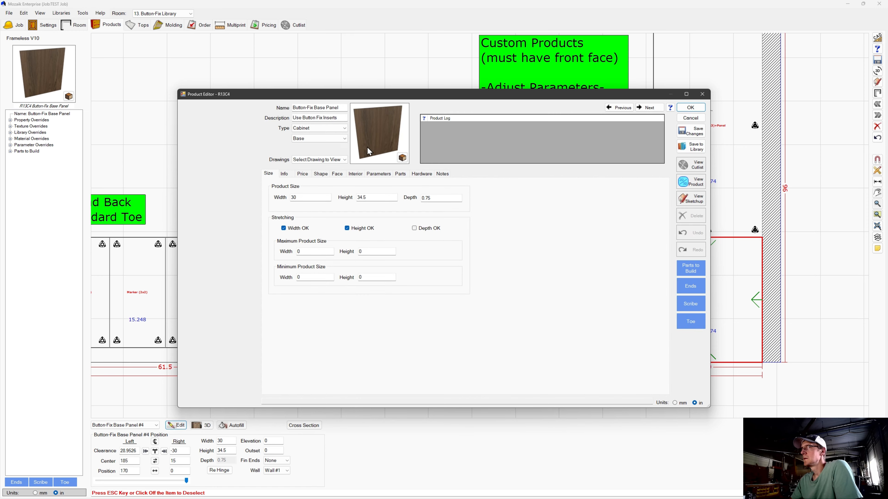
{"action": "left_click", "coordinate": [355, 174]}
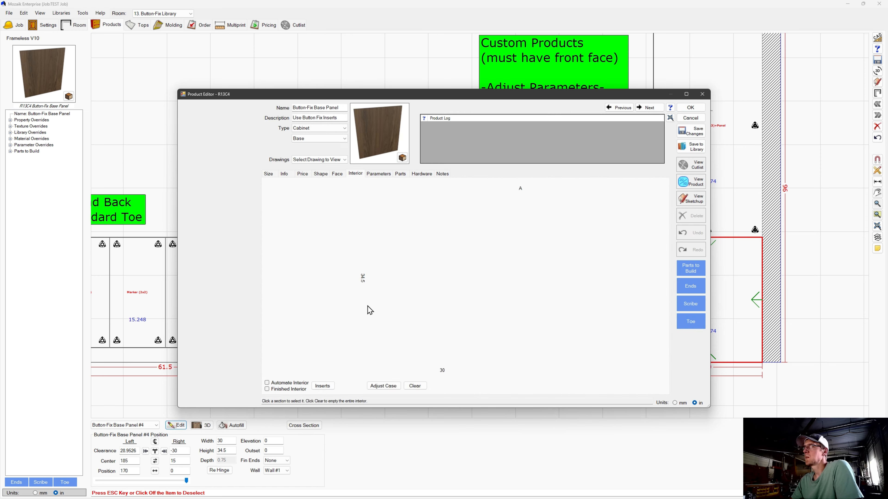
{"action": "left_click", "coordinate": [322, 385]}
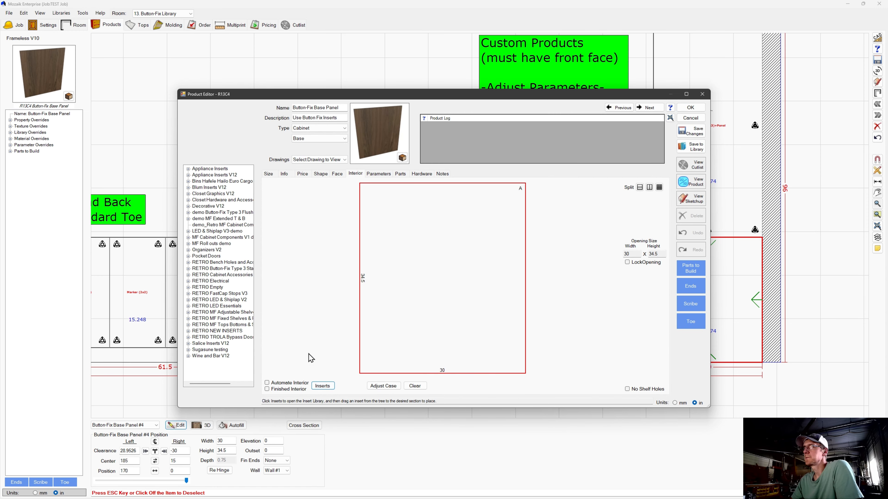
{"action": "double_click", "coordinate": [229, 268]}
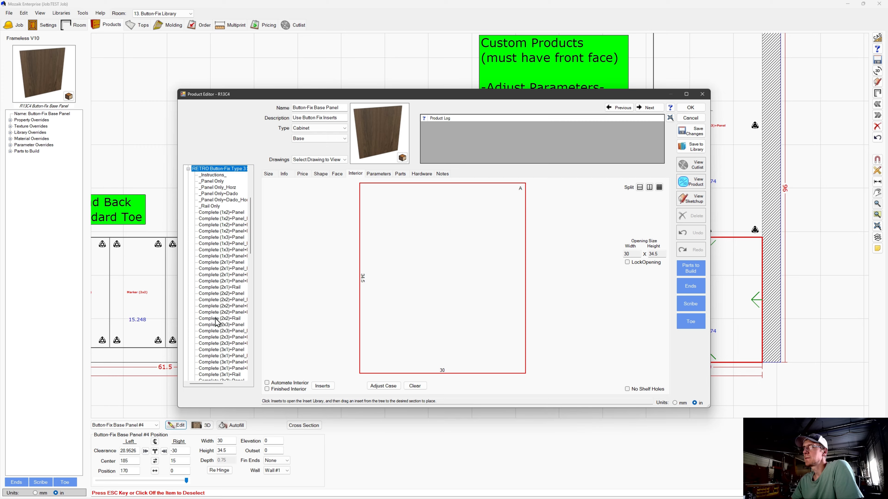
{"action": "left_click_drag", "start_coordinate": [218, 385], "coordinate": [225, 388]}
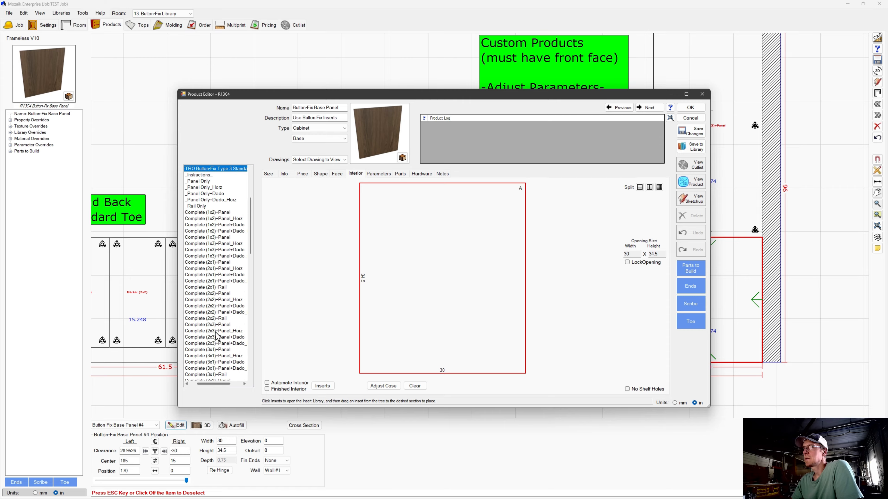
Preview several Complete inserts and place Complete (2x2)+Panel in the base panel's empty interior
{"action": "left_click", "coordinate": [234, 331]}
{"action": "left_click", "coordinate": [229, 326]}
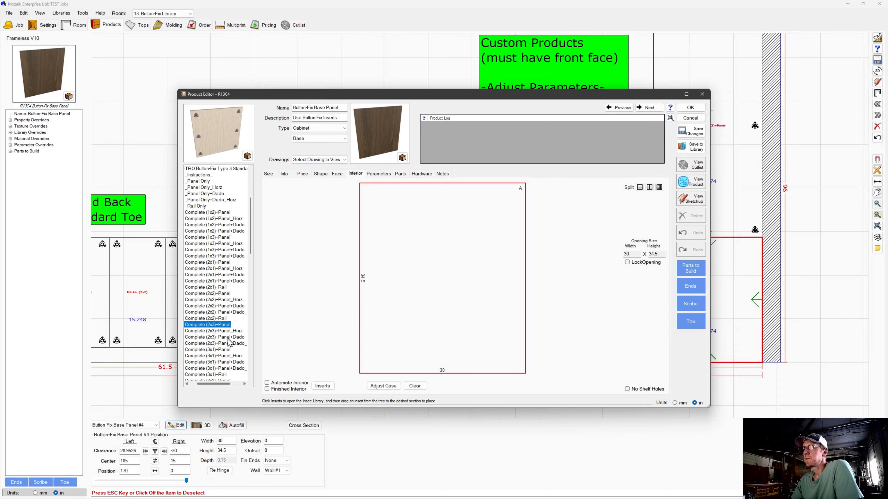
{"action": "left_click", "coordinate": [228, 338]}
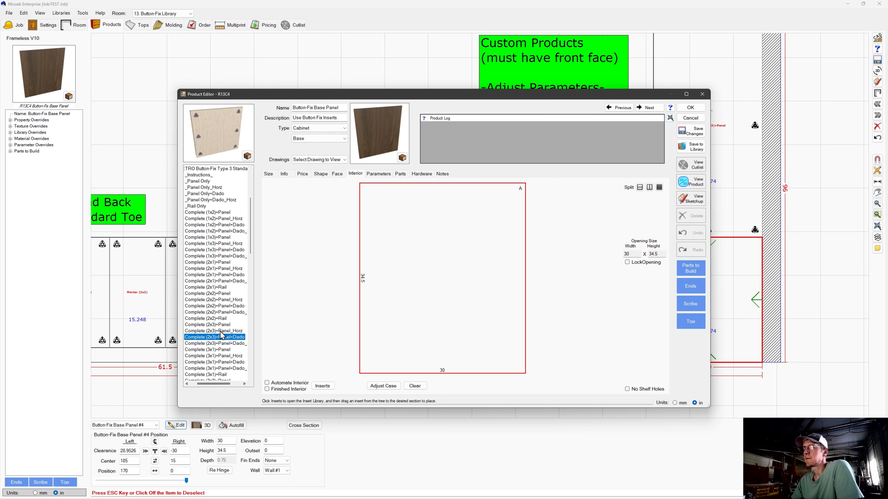
{"action": "left_click", "coordinate": [220, 319]}
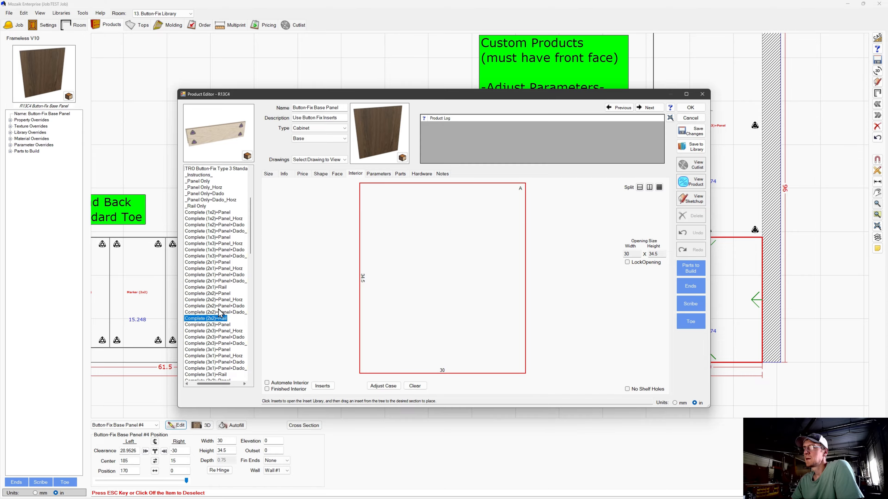
{"action": "left_click", "coordinate": [220, 294]}
{"action": "left_click_drag", "start_coordinate": [215, 142], "coordinate": [407, 268]}
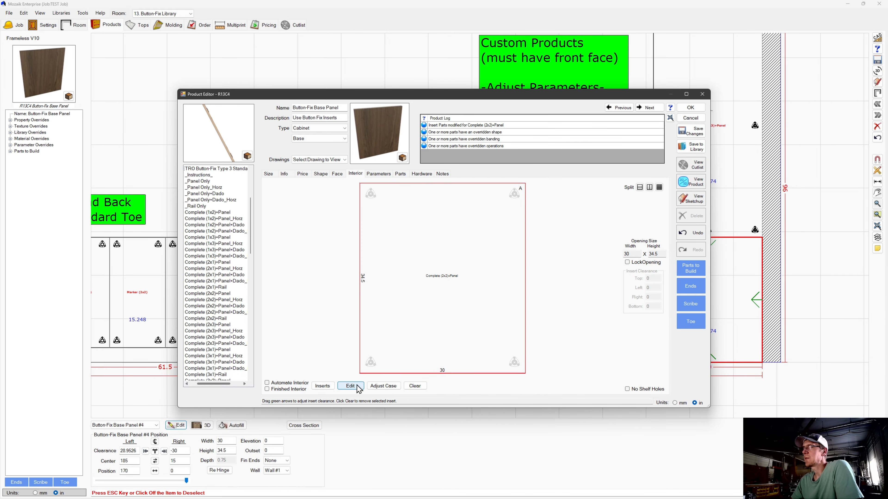
Review the parameters of the Complete (2x2)+Panel insert without changing them, and accept the base panel edits
{"action": "left_click", "coordinate": [349, 386]}
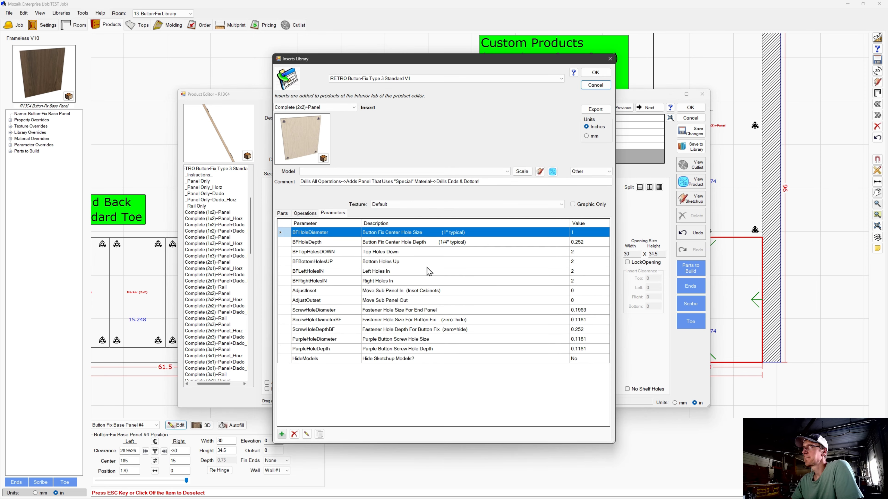
{"action": "left_click", "coordinate": [595, 85]}
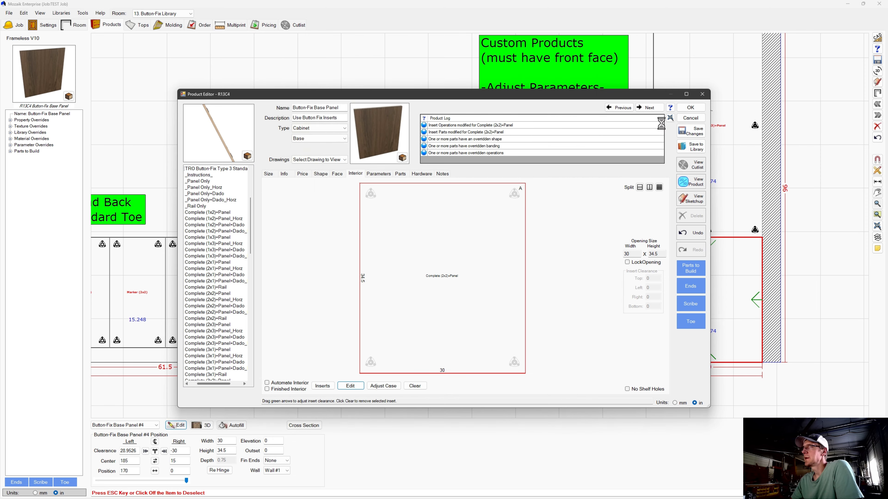
{"action": "left_click", "coordinate": [691, 108]}
Resize the base panel on the wall to 22 in wide and about 34.49 in high
{"action": "left_click_drag", "start_coordinate": [451, 316], "coordinate": [647, 279]}
{"action": "left_click_drag", "start_coordinate": [722, 185], "coordinate": [724, 126]}
Examine the resized base panel and the upper panel above it in a textured 3D view of Wall #1
{"action": "left_click", "coordinate": [877, 72]}
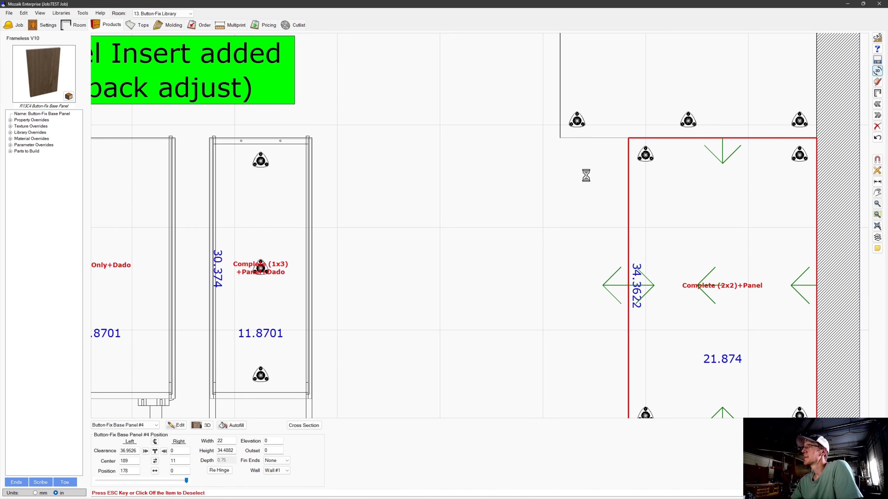
{"action": "left_click", "coordinate": [125, 14]}
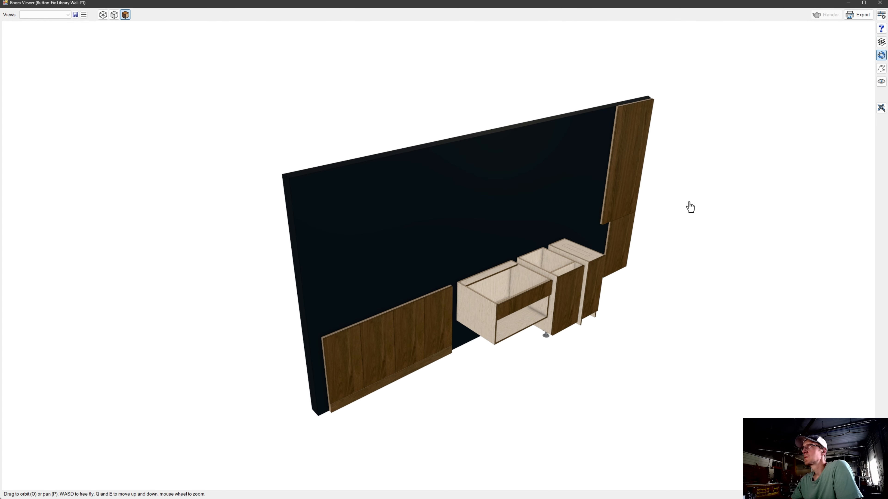
{"action": "left_click_drag", "start_coordinate": [688, 207], "coordinate": [559, 278]}
{"action": "scroll", "coordinate": [563, 277], "scroll_direction": "up", "scroll_amount": 5}
{"action": "scroll", "coordinate": [566, 276], "scroll_direction": "up", "scroll_amount": 6}
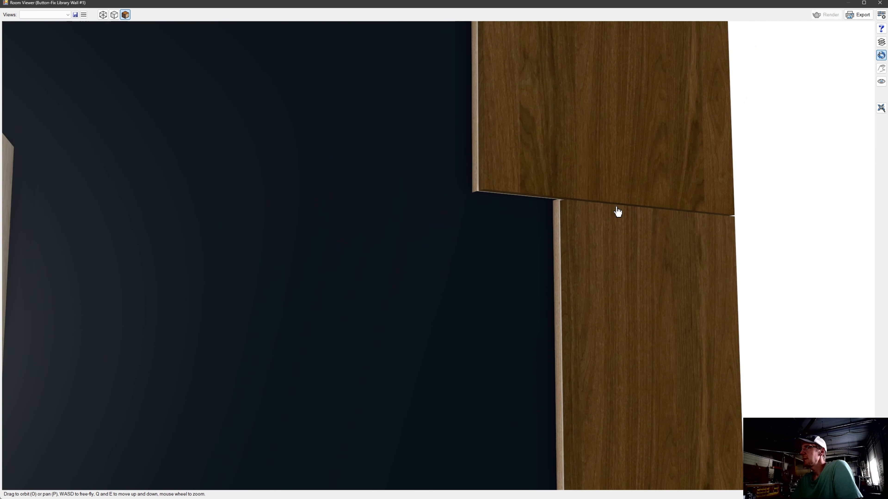